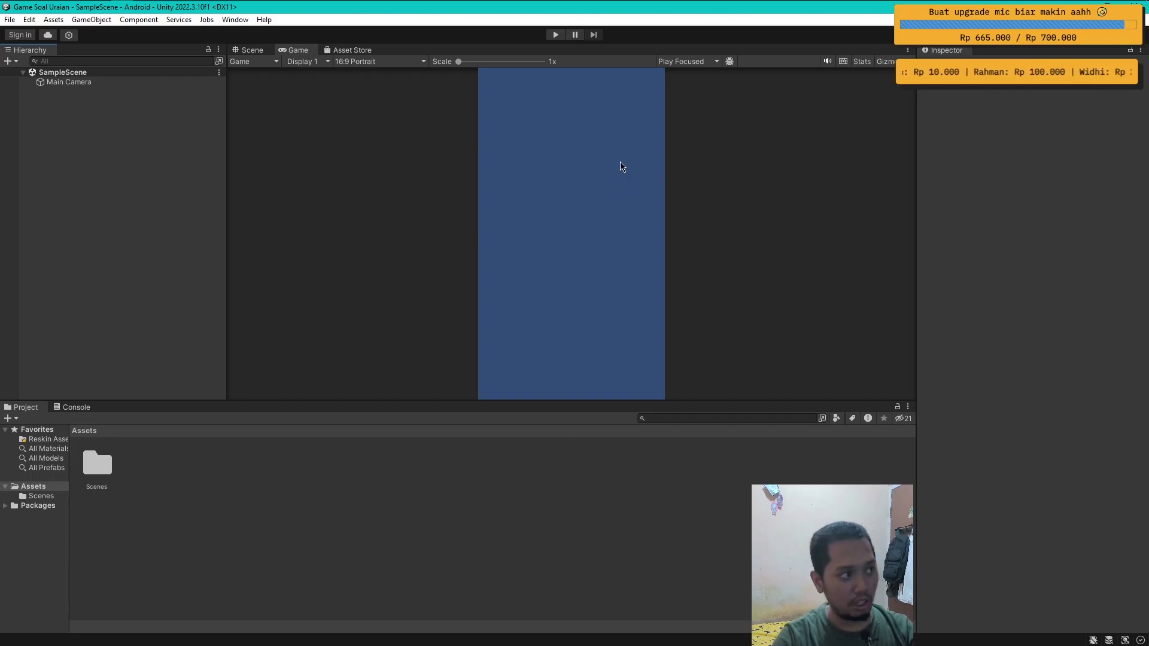
Step: Open the Build Settings window from the File menu, then close it
left_click(10, 20)
left_click(24, 165)
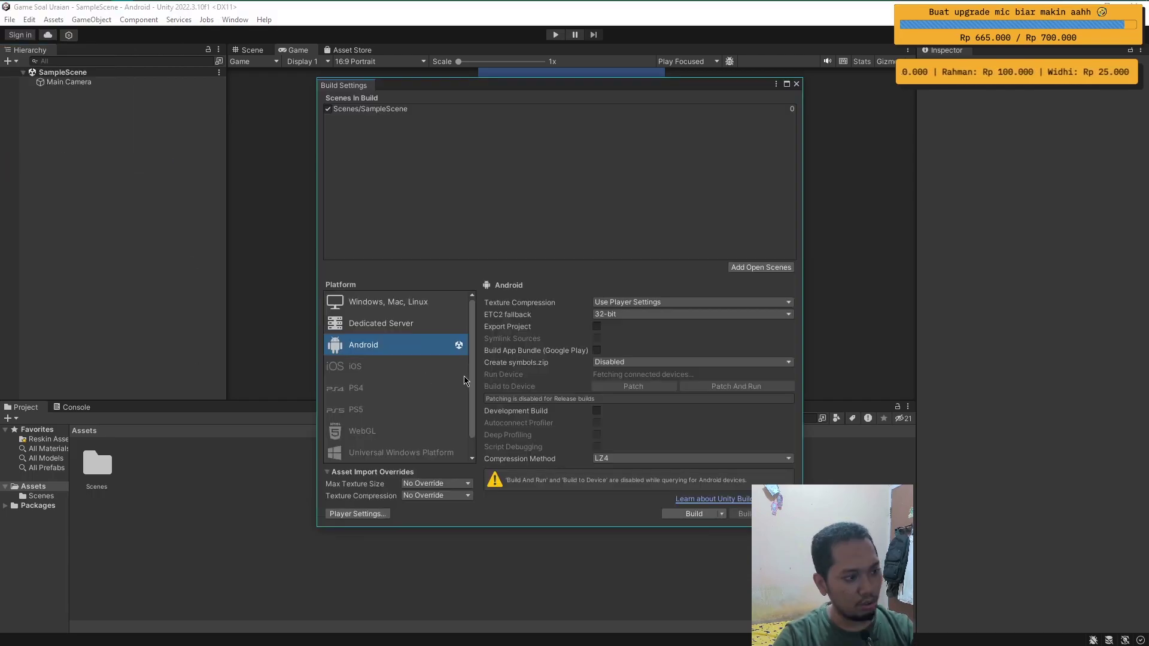
left_click(796, 84)
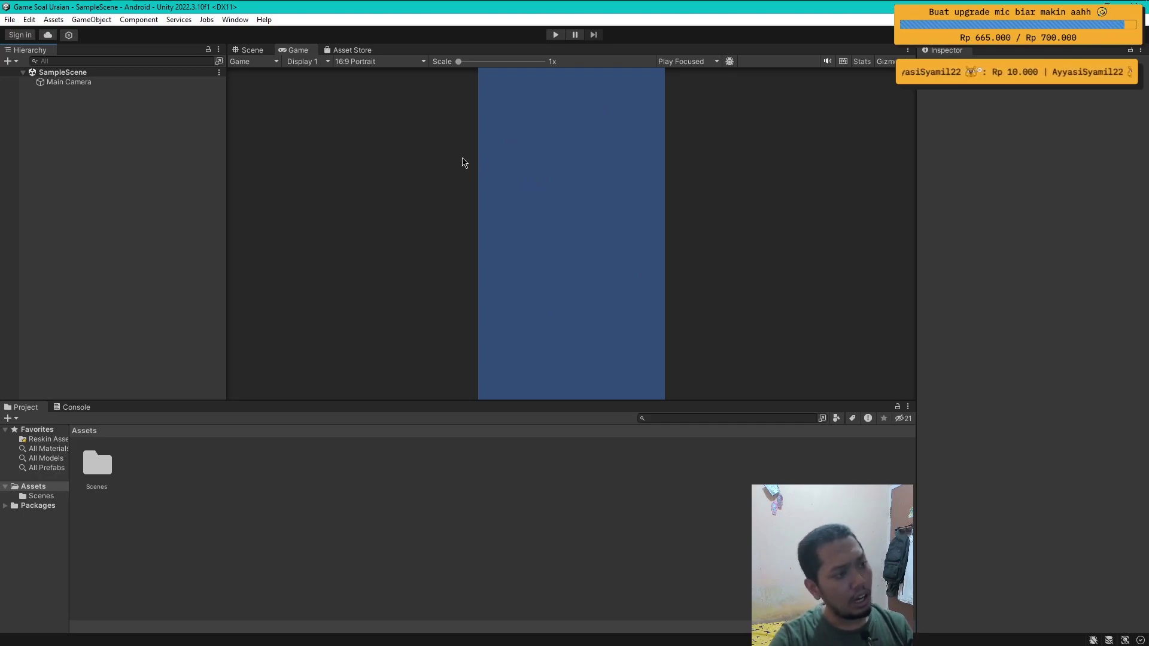
Step: Inspect the Main Camera in the scene view without adding any component
left_click(263, 51)
right_click(151, 160)
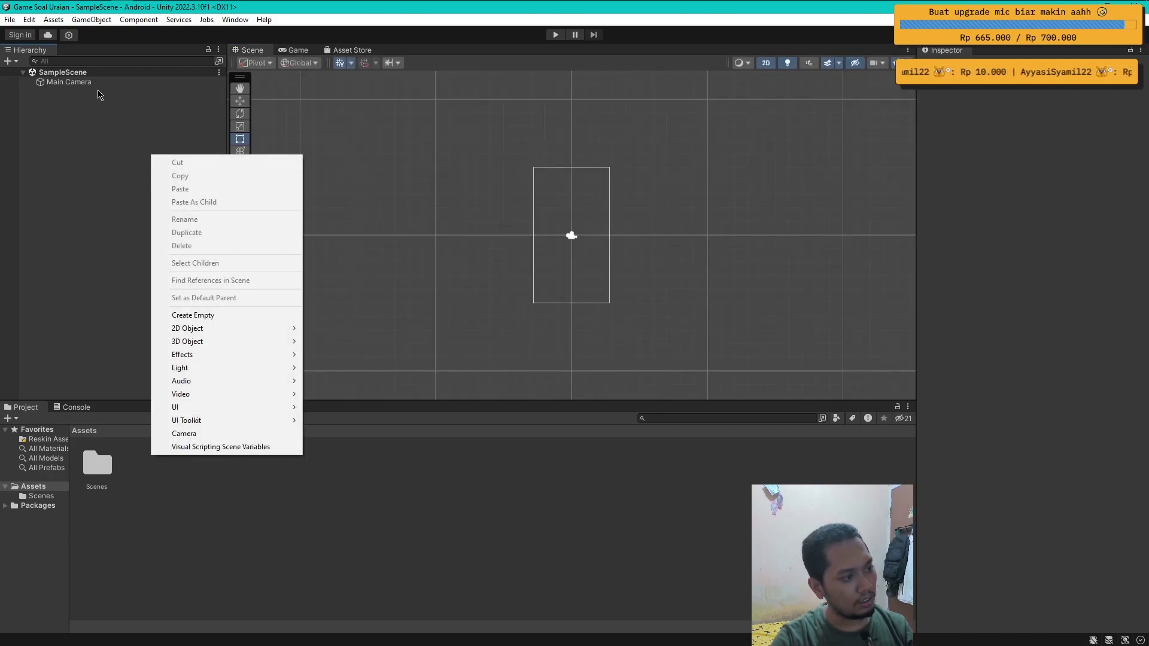
left_click(87, 82)
left_click(1018, 426)
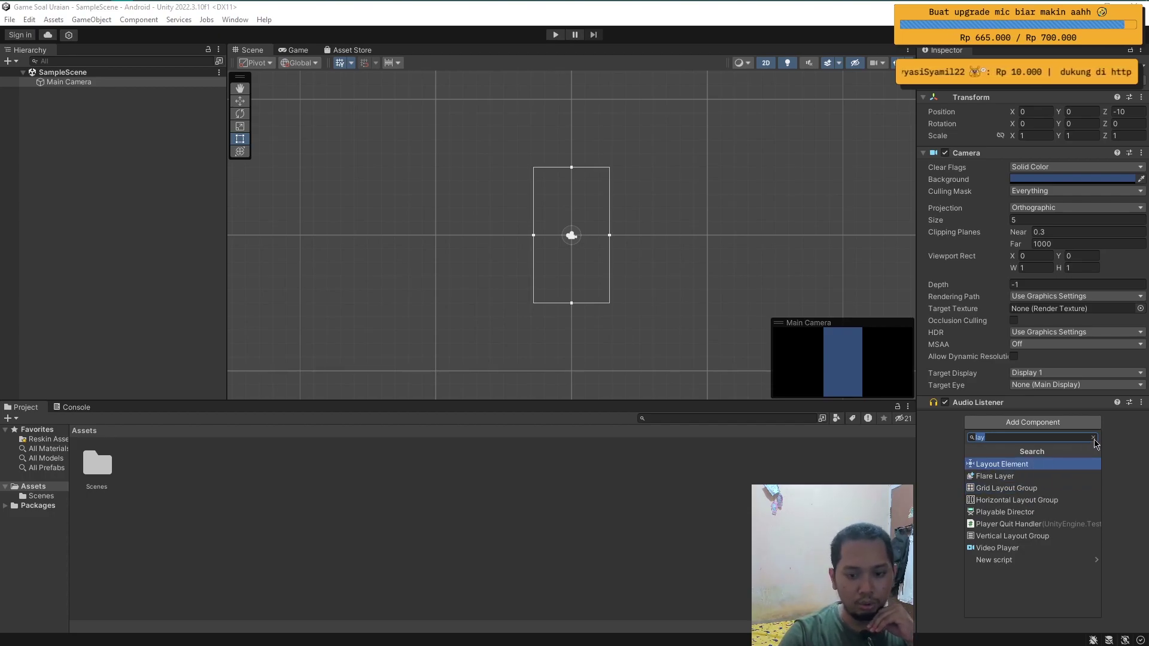
left_click(1095, 438)
left_click(1128, 453)
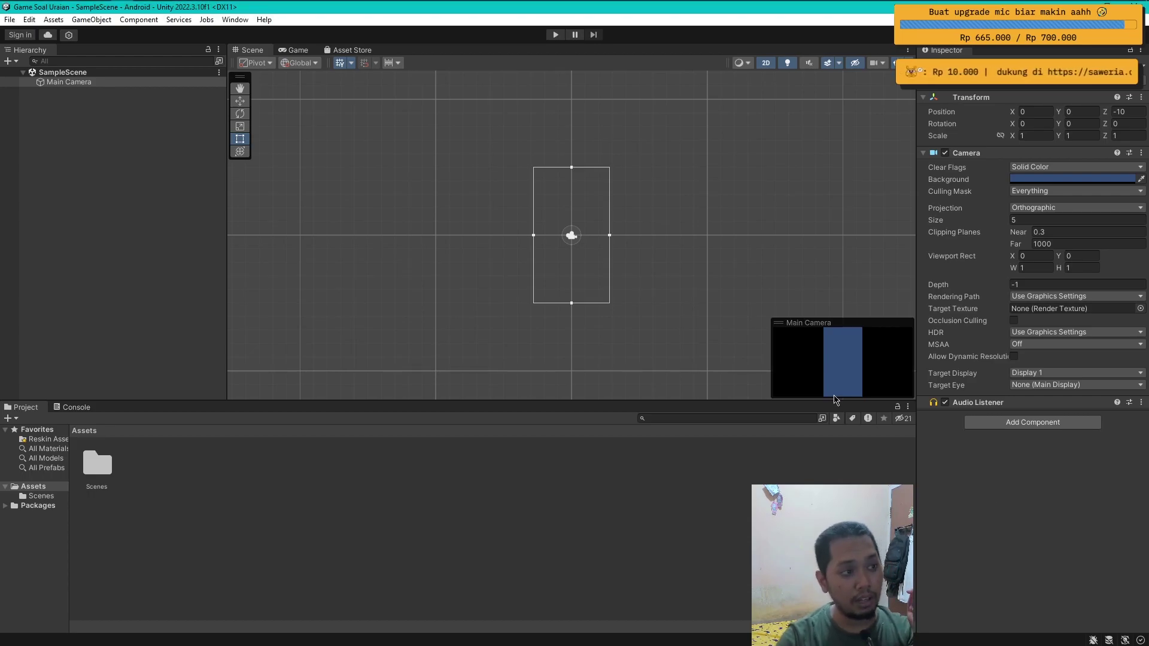
left_click(305, 50)
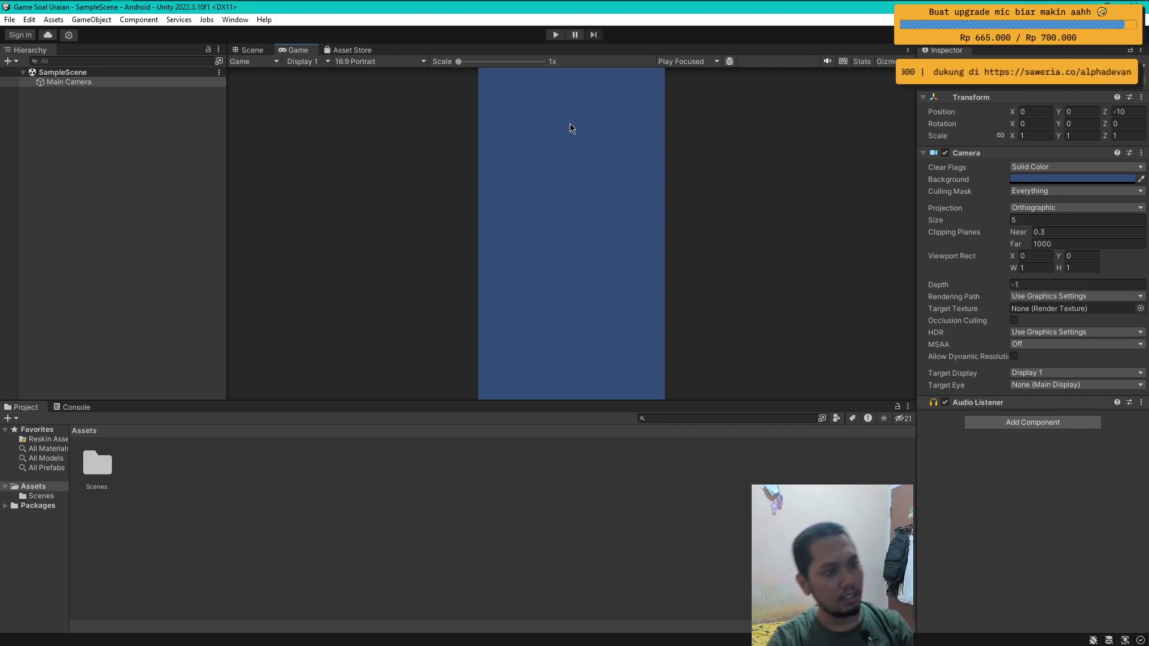
Step: Add a UI Canvas and set its UI Scale Mode to Scale With Screen Size
right_click(109, 146)
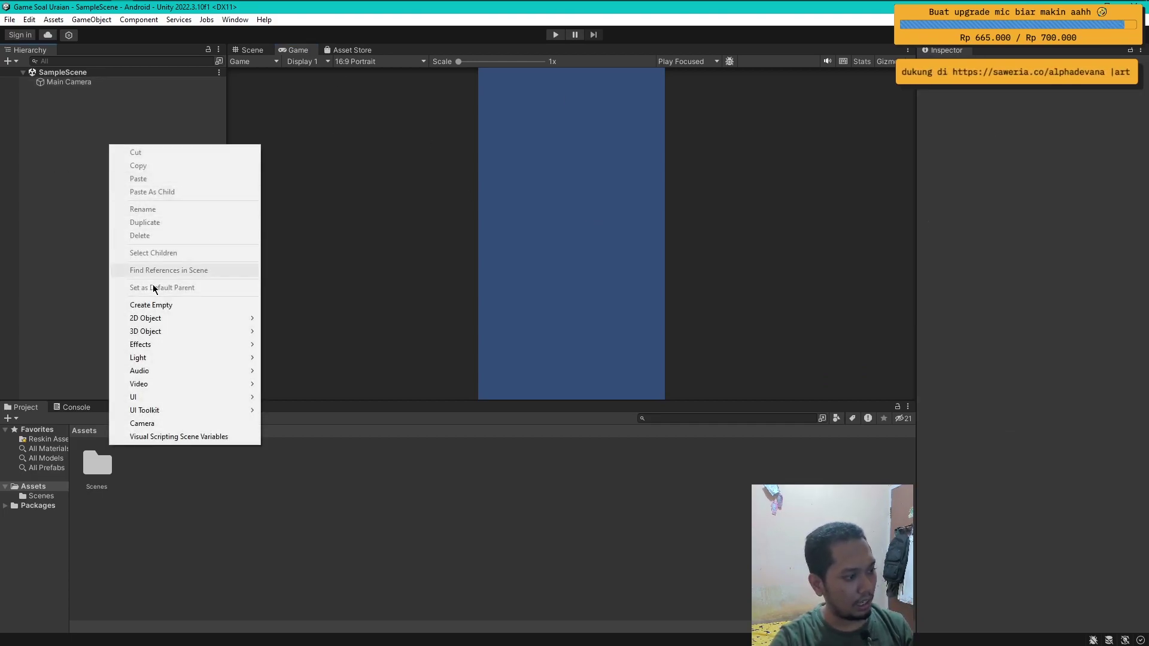
mouse_move(147, 401)
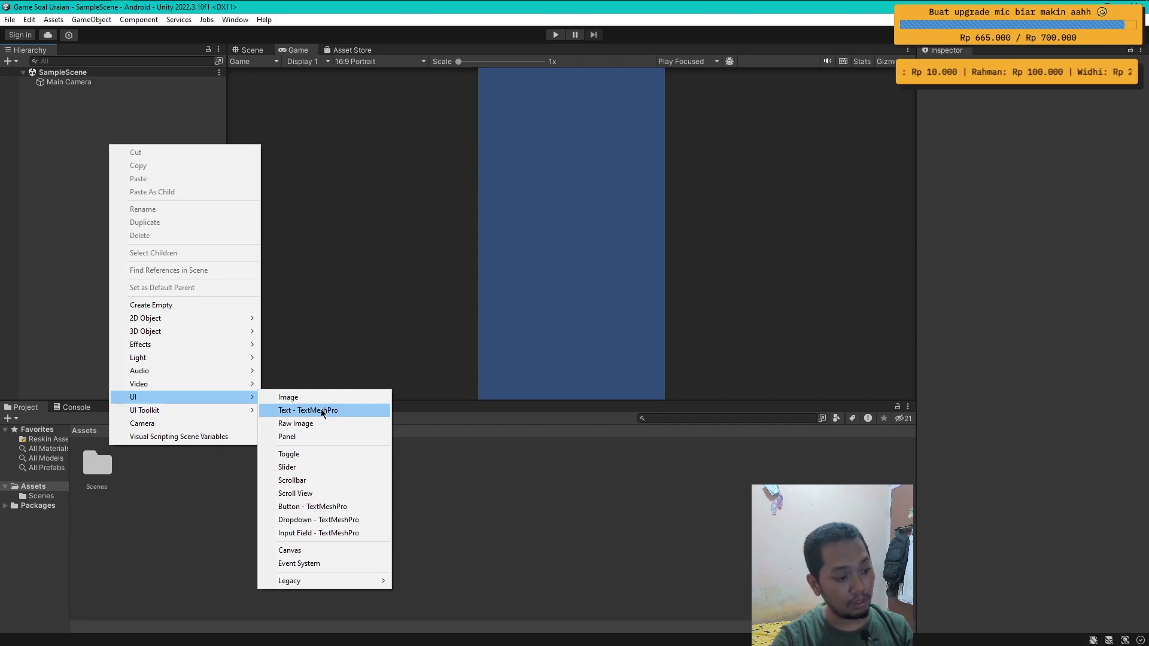
left_click(298, 554)
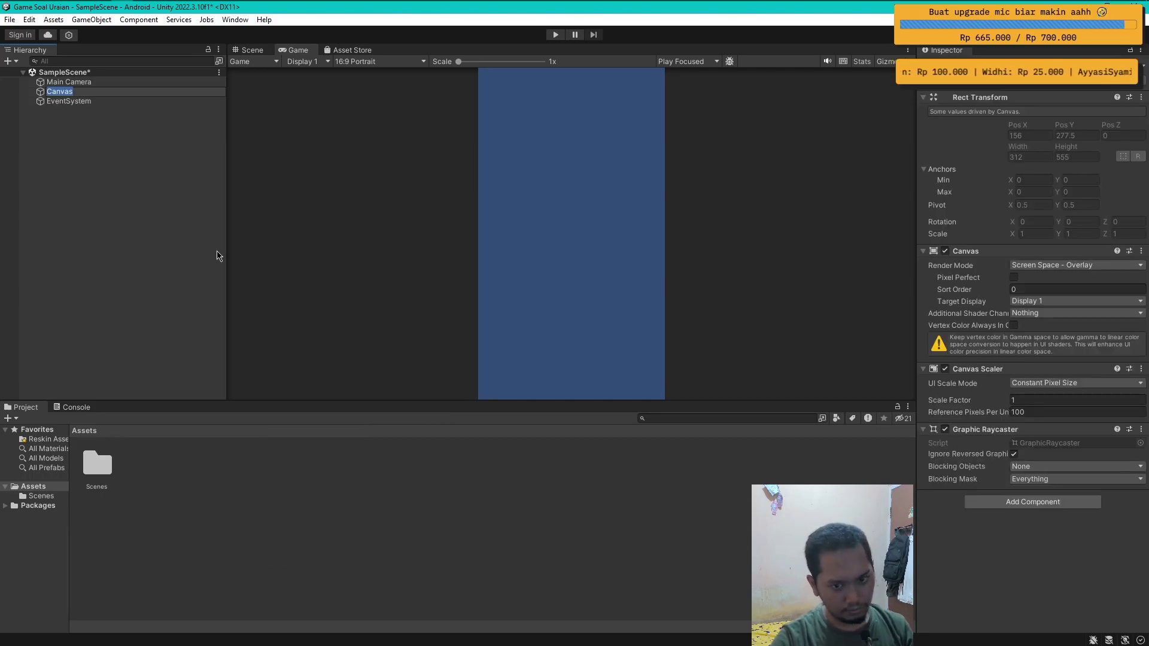
left_click(56, 118)
left_click(60, 93)
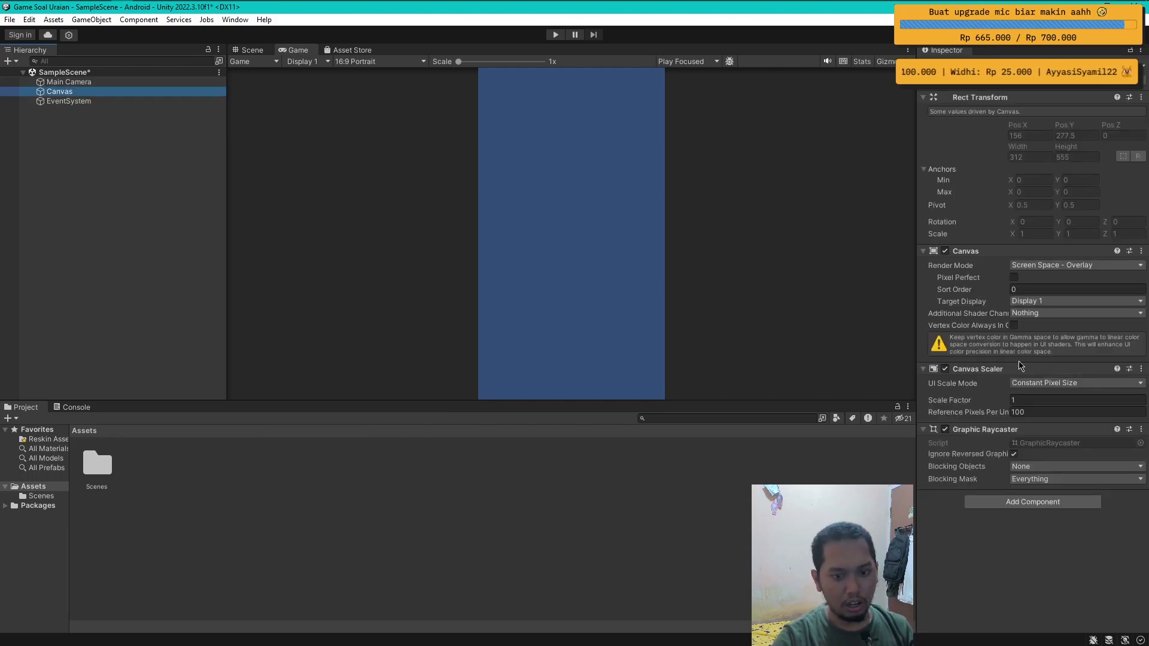
left_click(1065, 384)
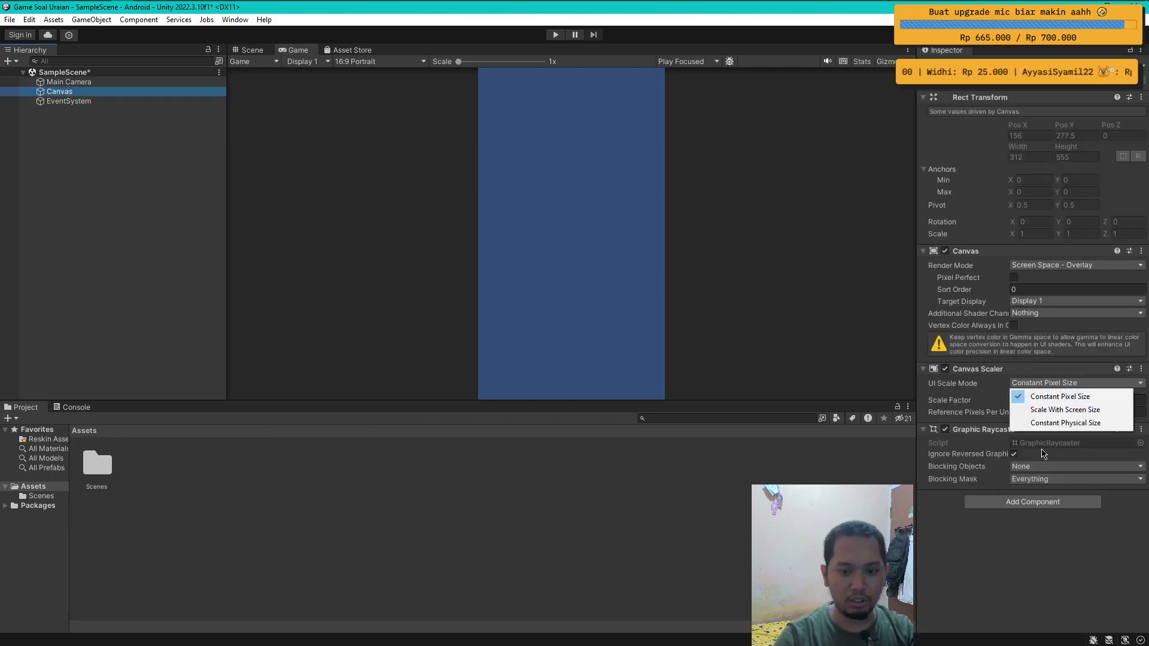
left_click(1074, 411)
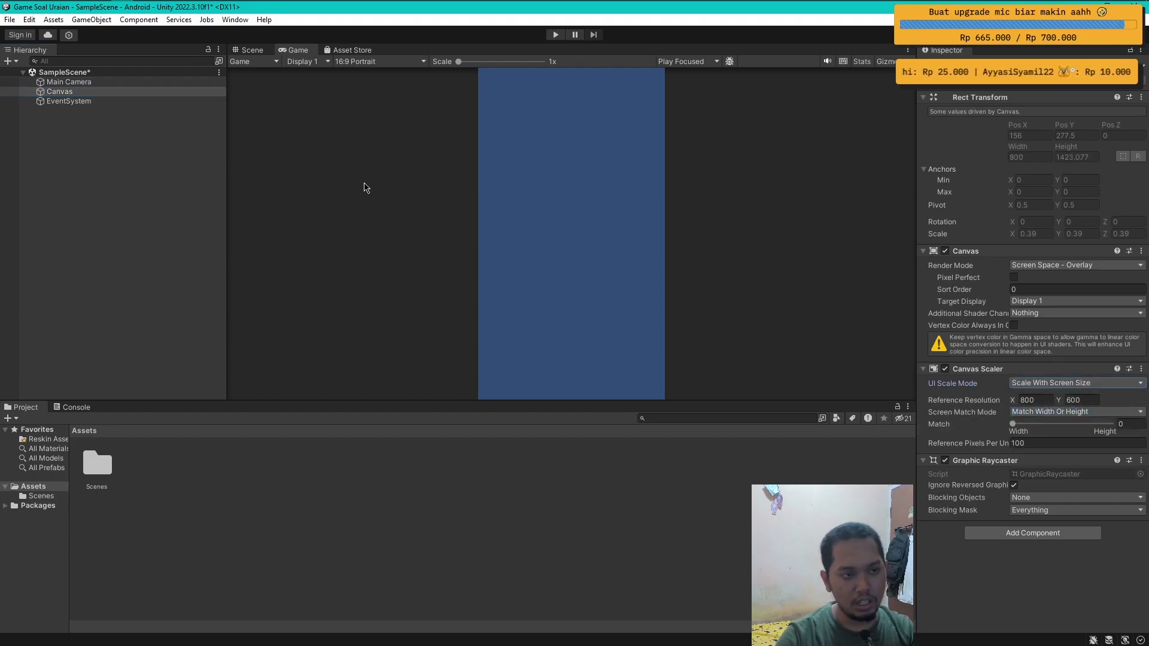
Step: Set the Canvas Scaler reference resolution to 768 × 1024
left_click(1042, 400)
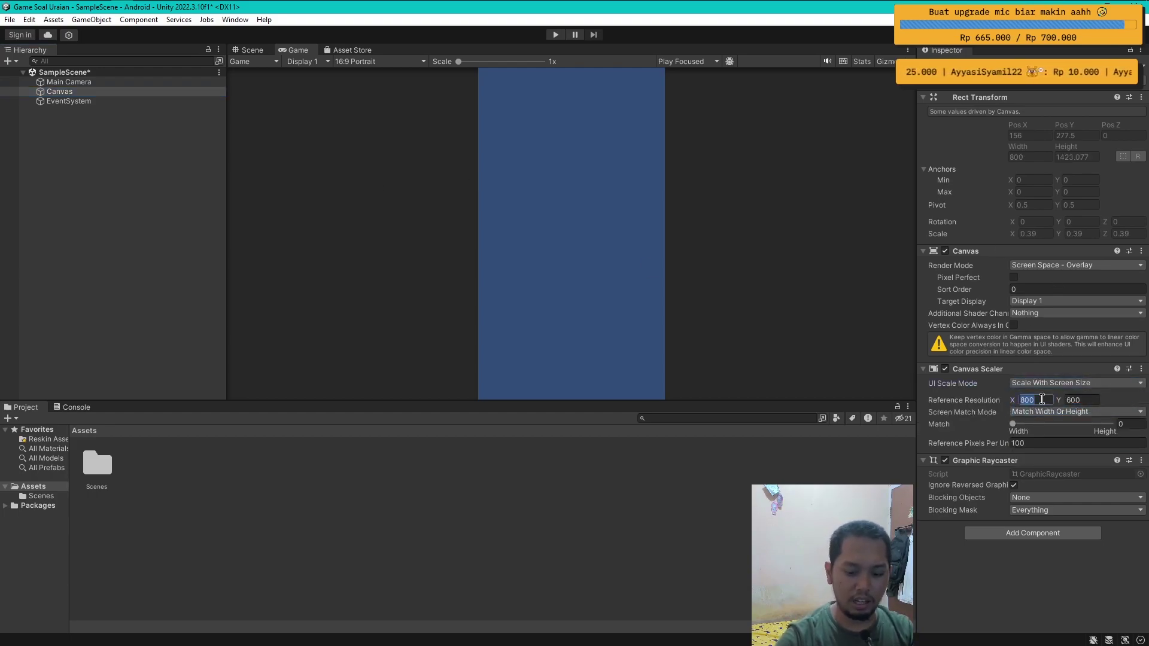
type("768")
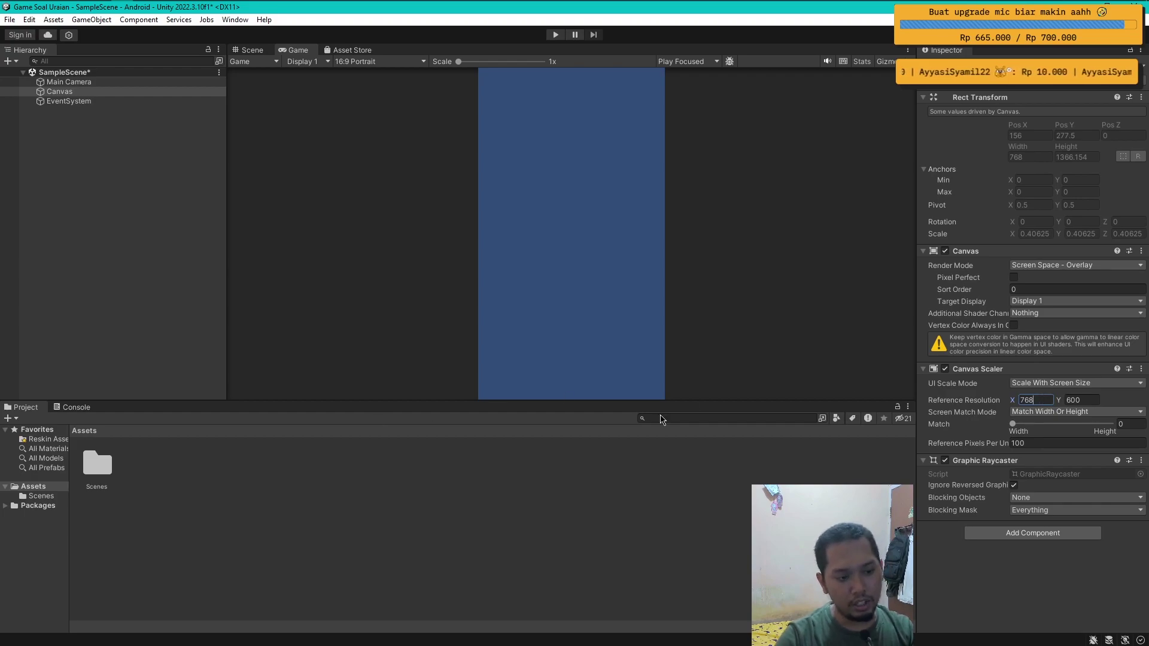
left_click(1098, 399)
type("102")
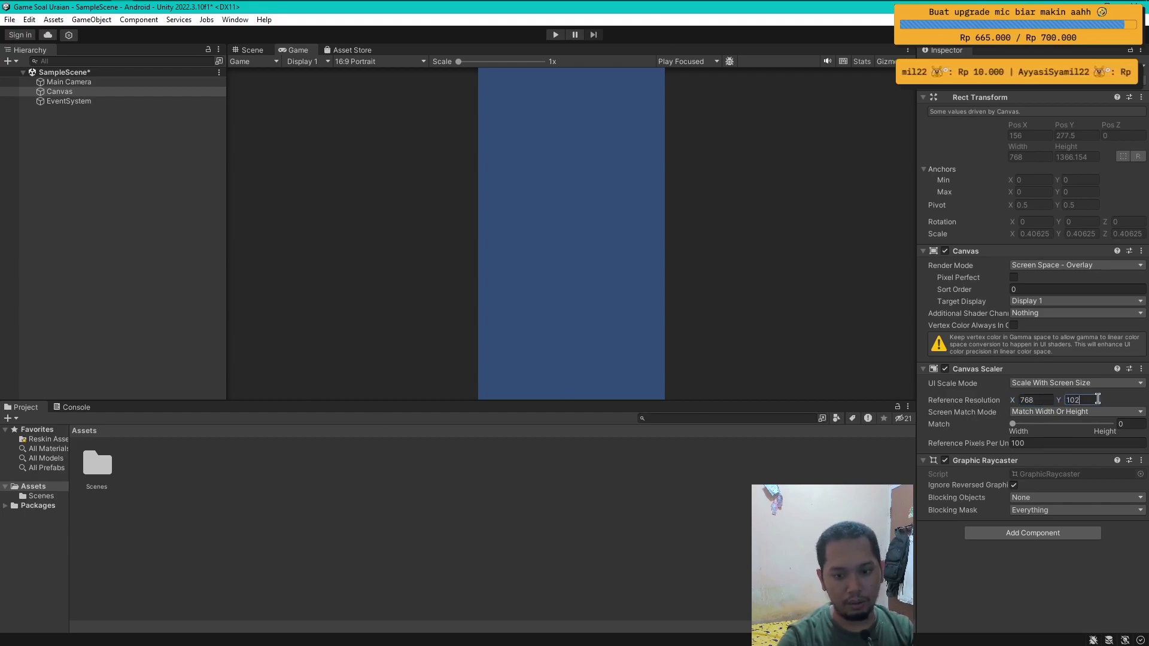
key("BackSpace")
key("BackSpace")
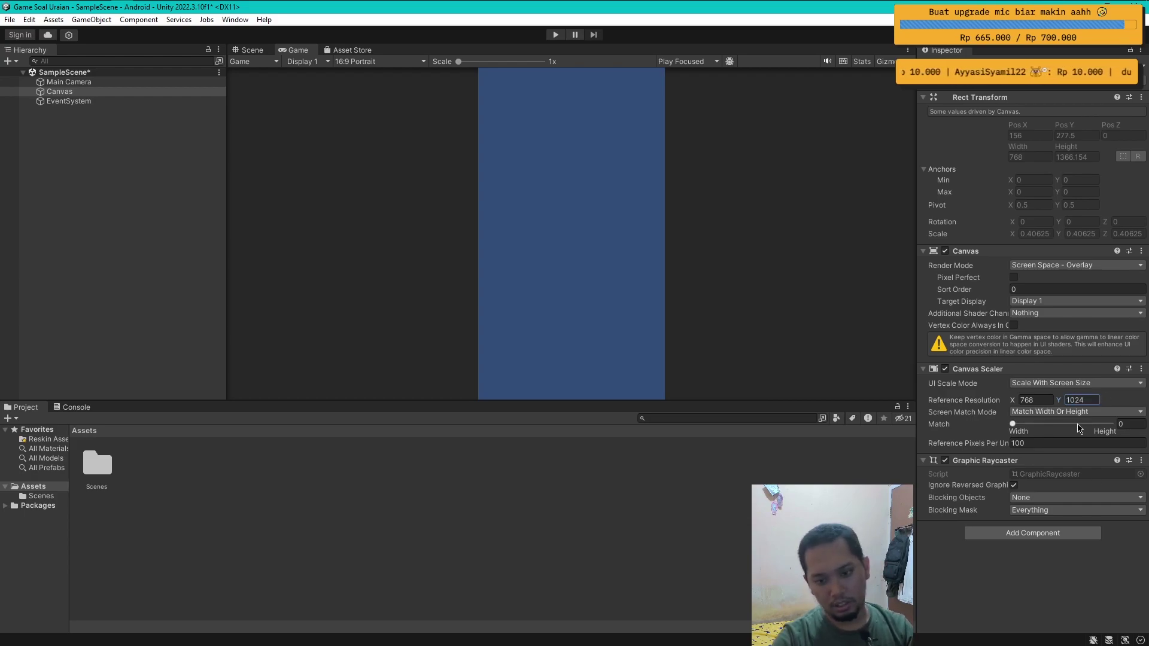
left_click(66, 185)
left_click(55, 95)
Step: Create an empty child object under Canvas named 'panel game'
right_click(55, 93)
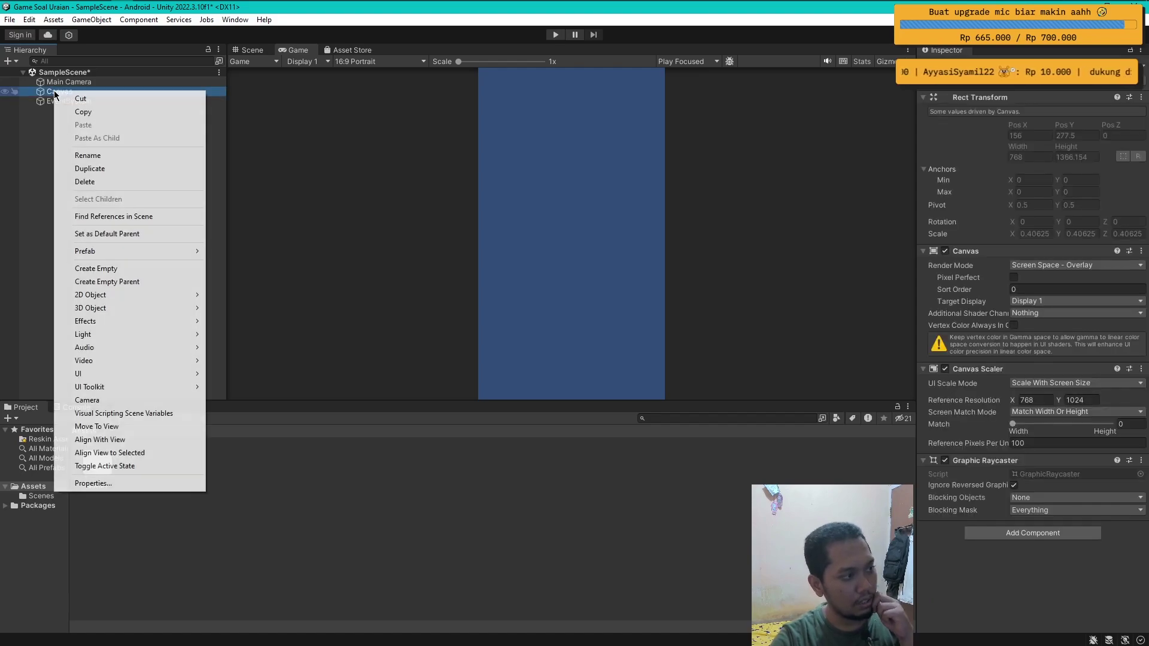
left_click(125, 268)
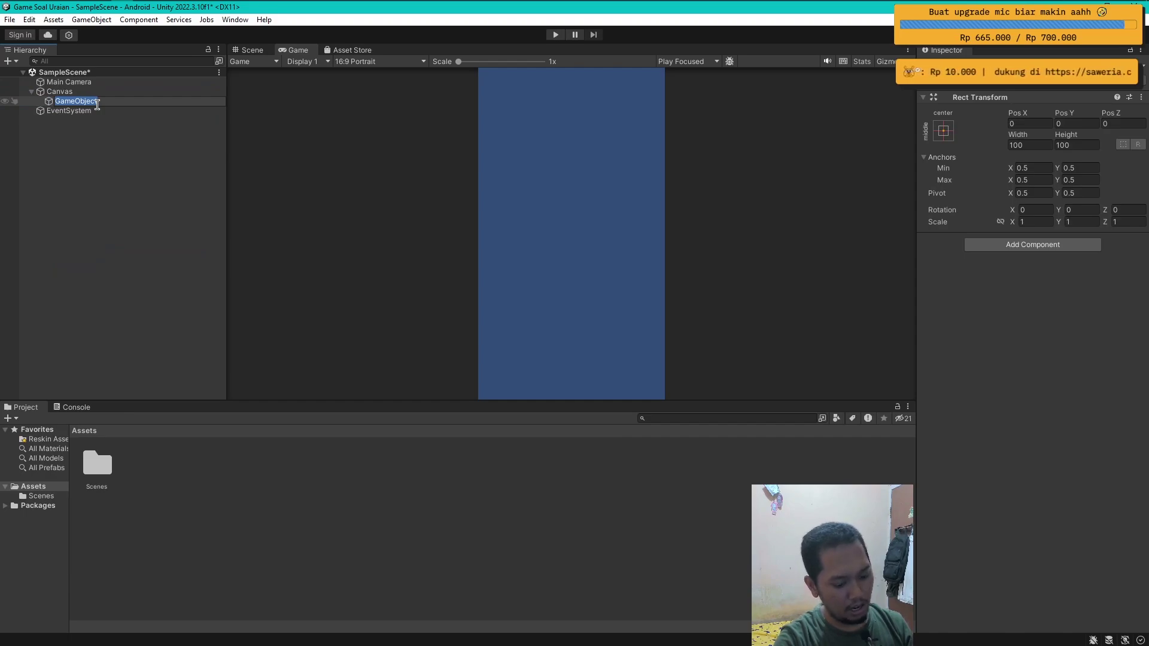
type("panel game")
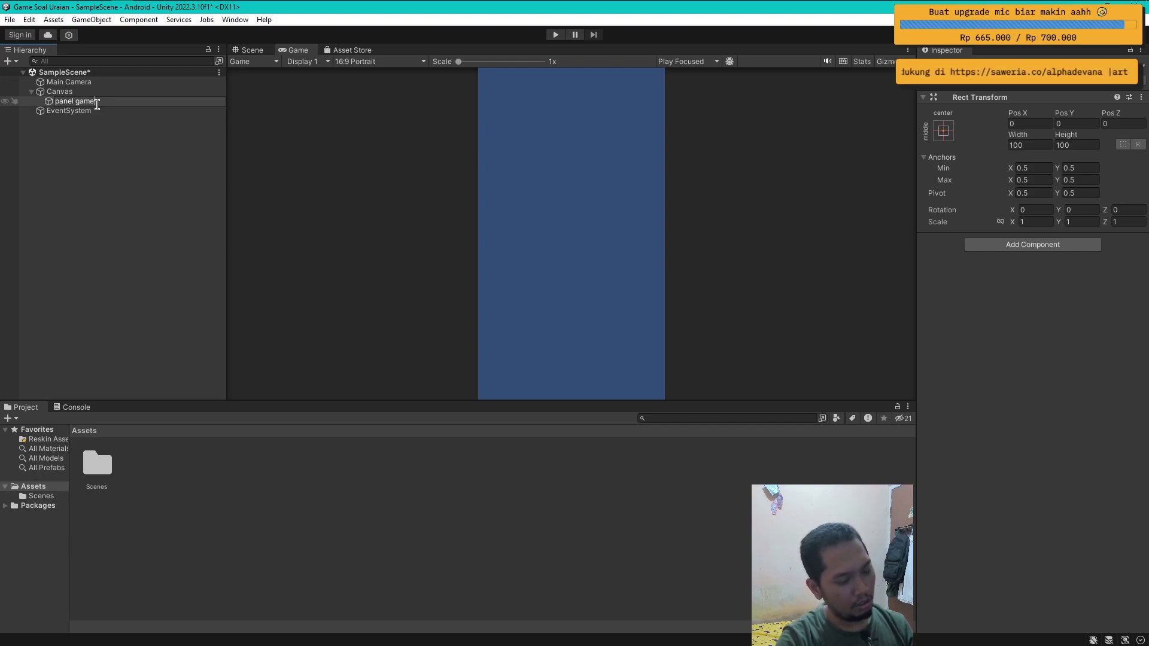
key("Return")
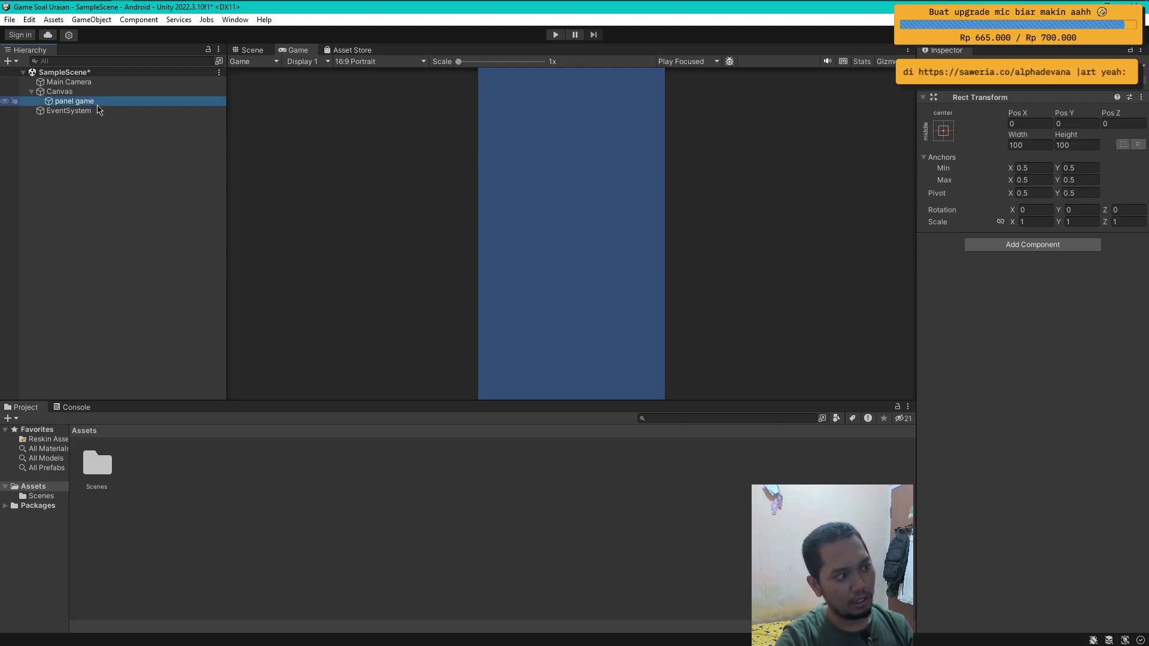
Step: Stretch panel game to fill the canvas using the Alt stretch-stretch anchor preset
left_click(951, 130)
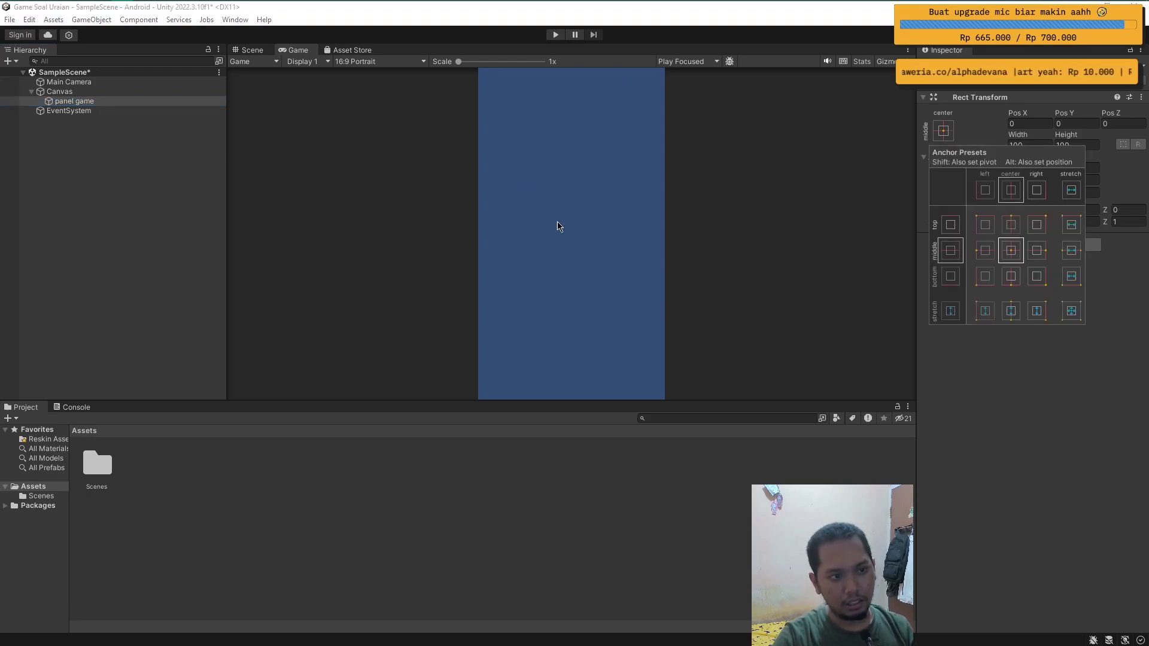
key("alt")
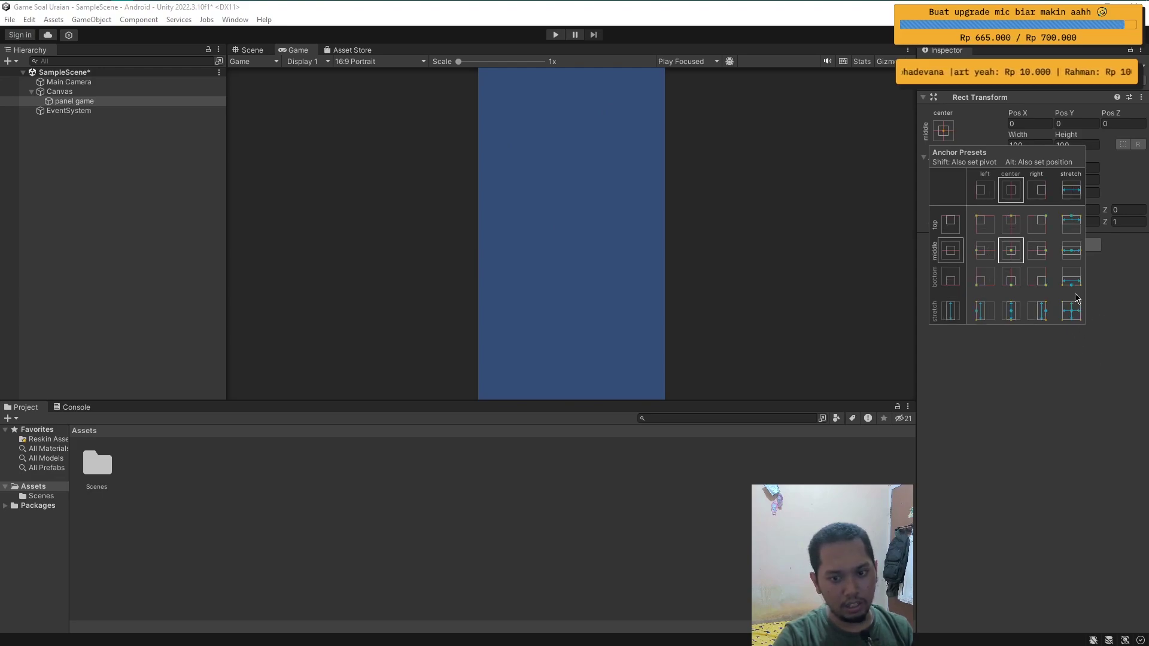
left_click(1071, 318, "alt")
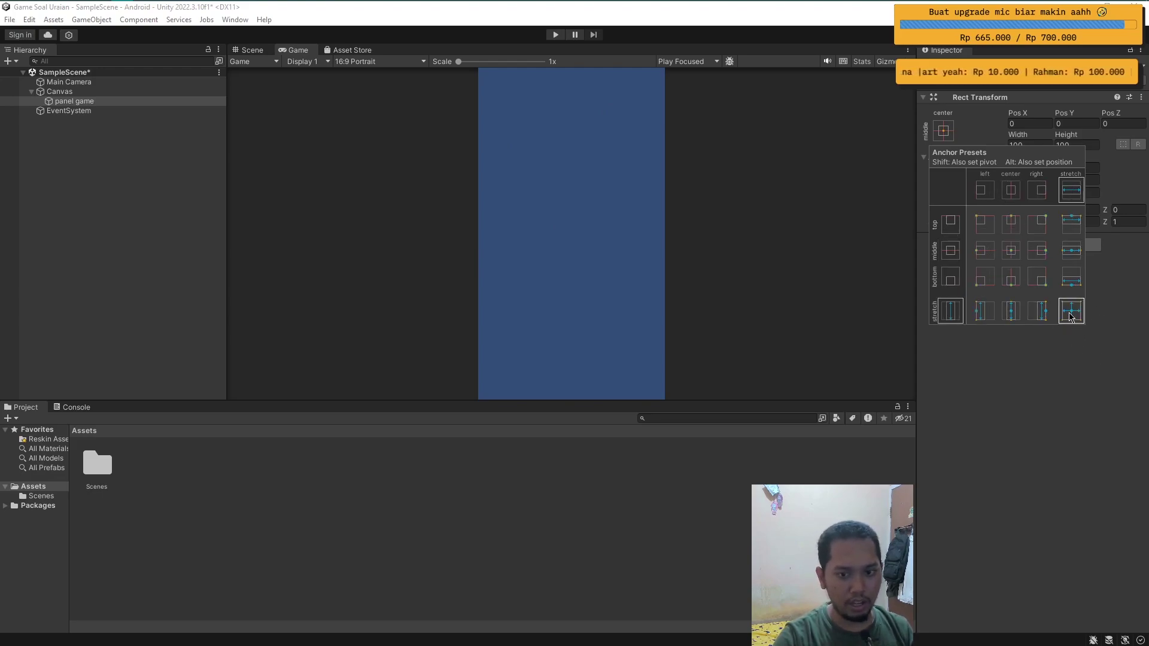
Step: Add a Vertical Layout Group component to panel game
left_click(242, 52)
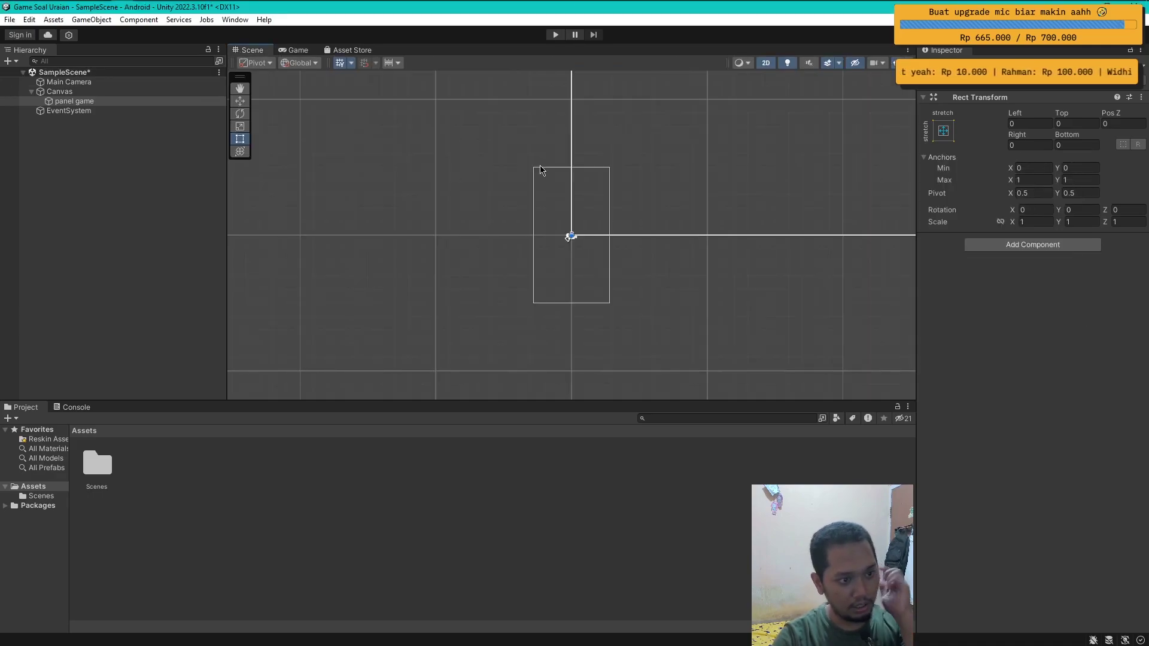
double_click(74, 101)
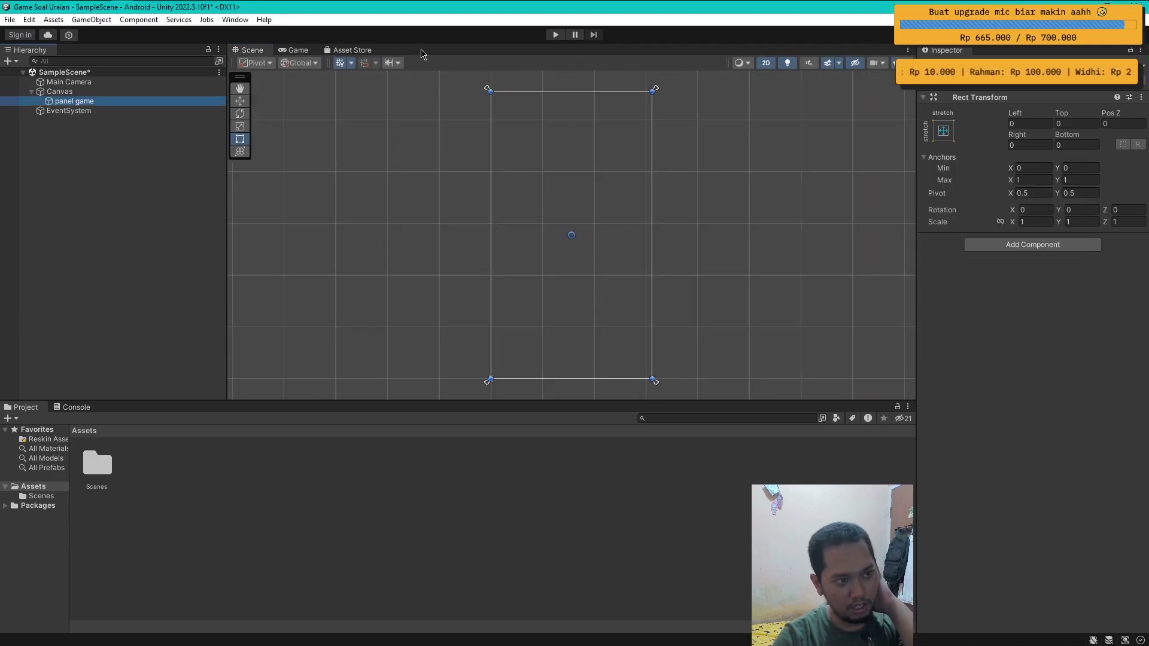
left_click(103, 167)
left_click(91, 103)
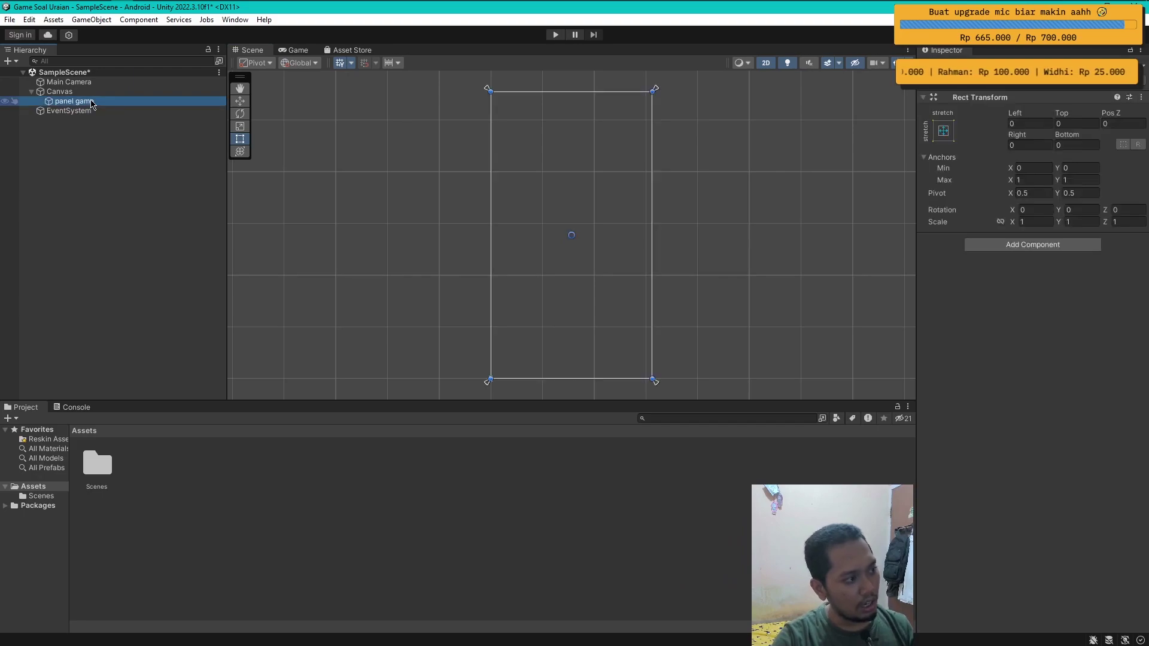
left_click(995, 246)
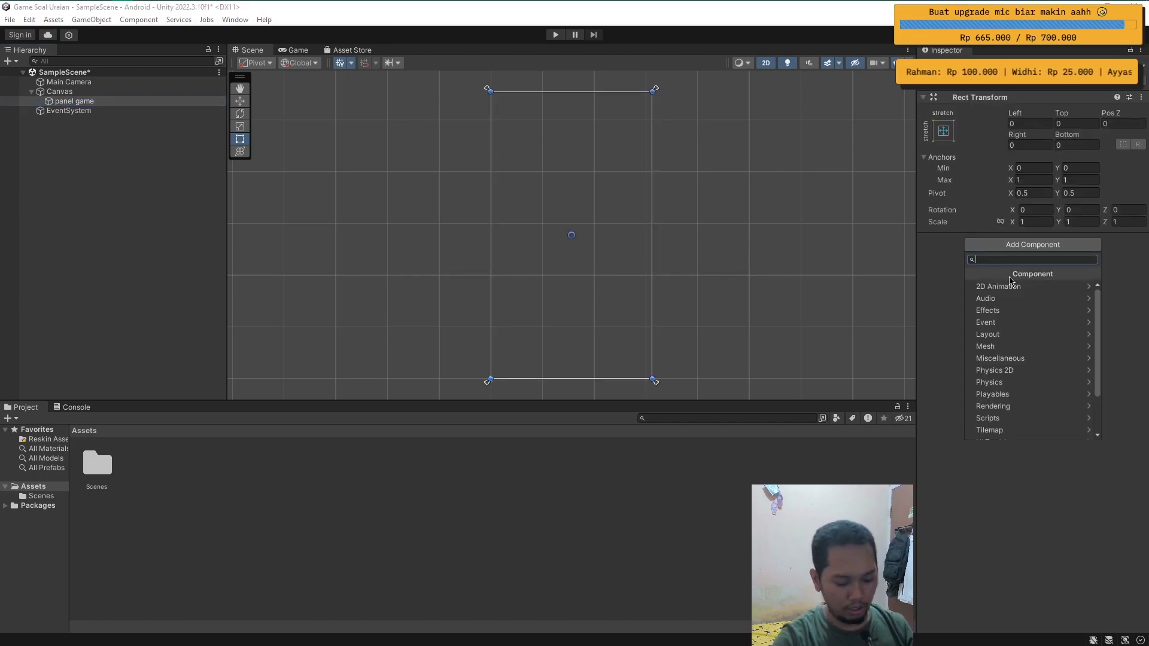
type("lay")
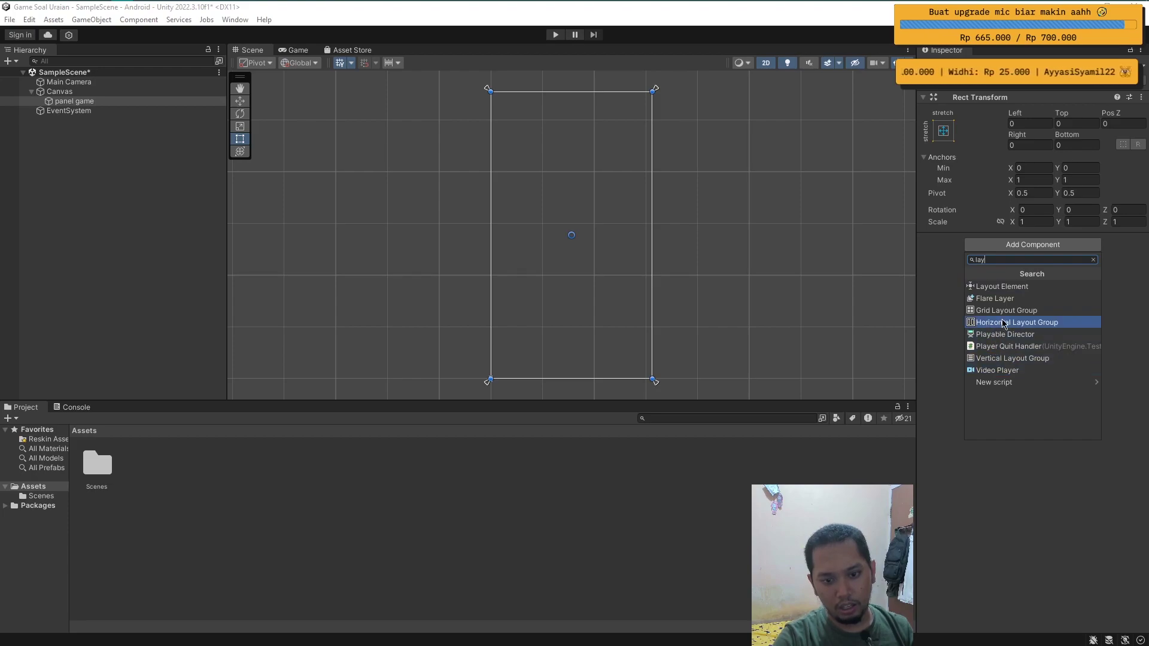
left_click(1001, 359)
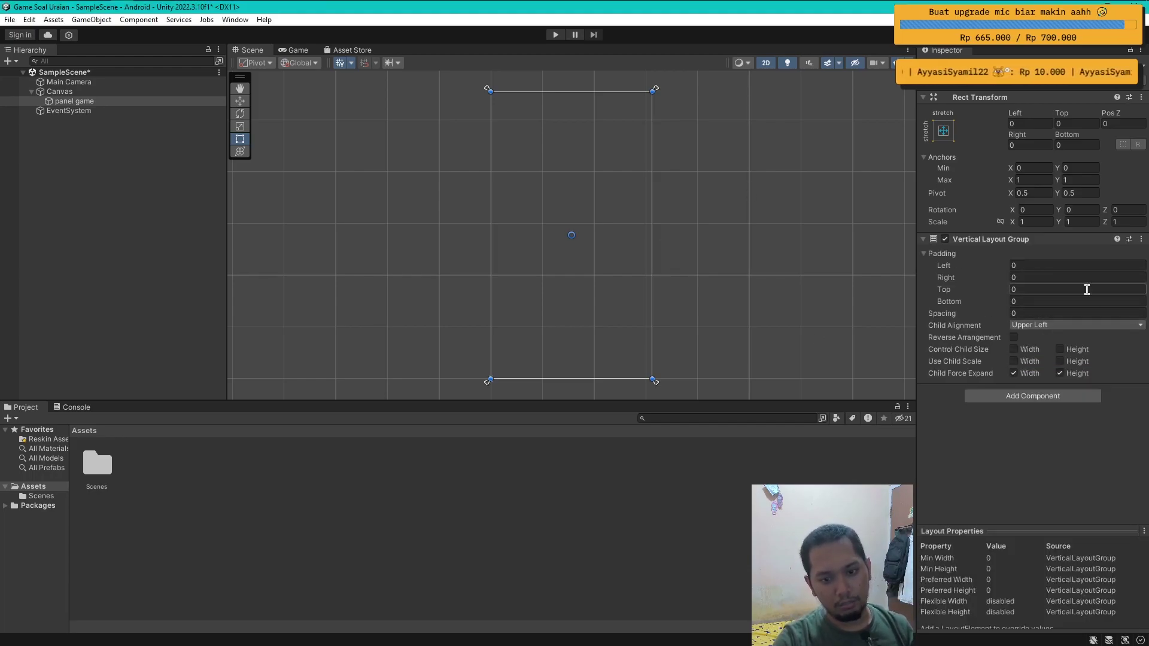
Step: Add a UI Image as a child of panel game
right_click(81, 104)
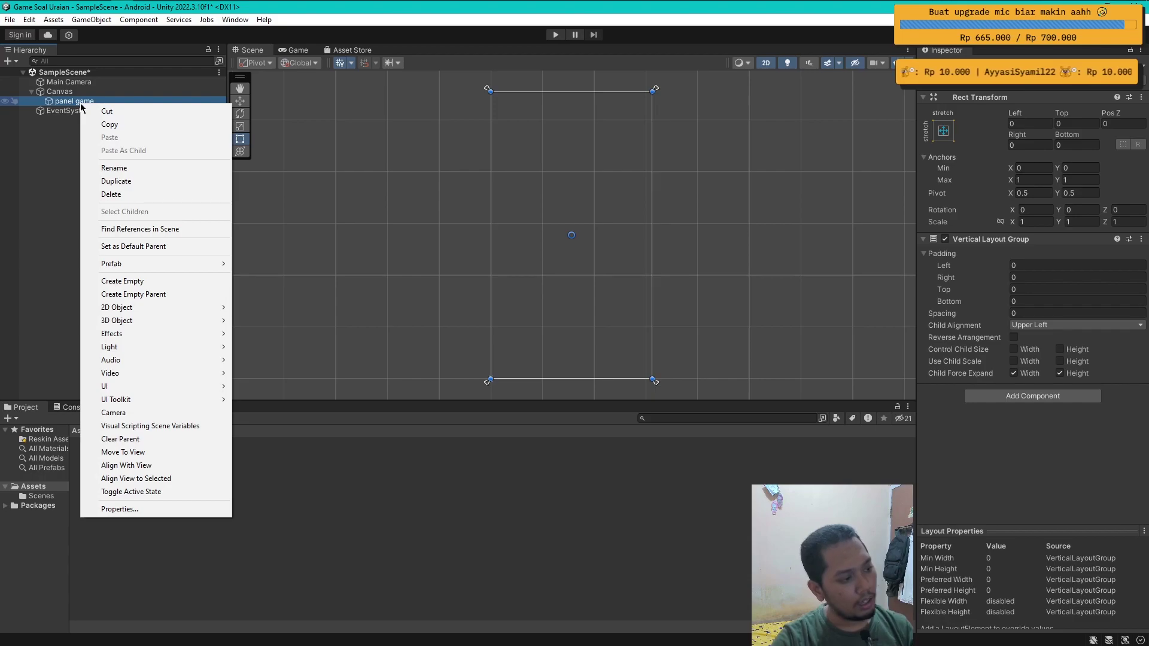
mouse_move(141, 390)
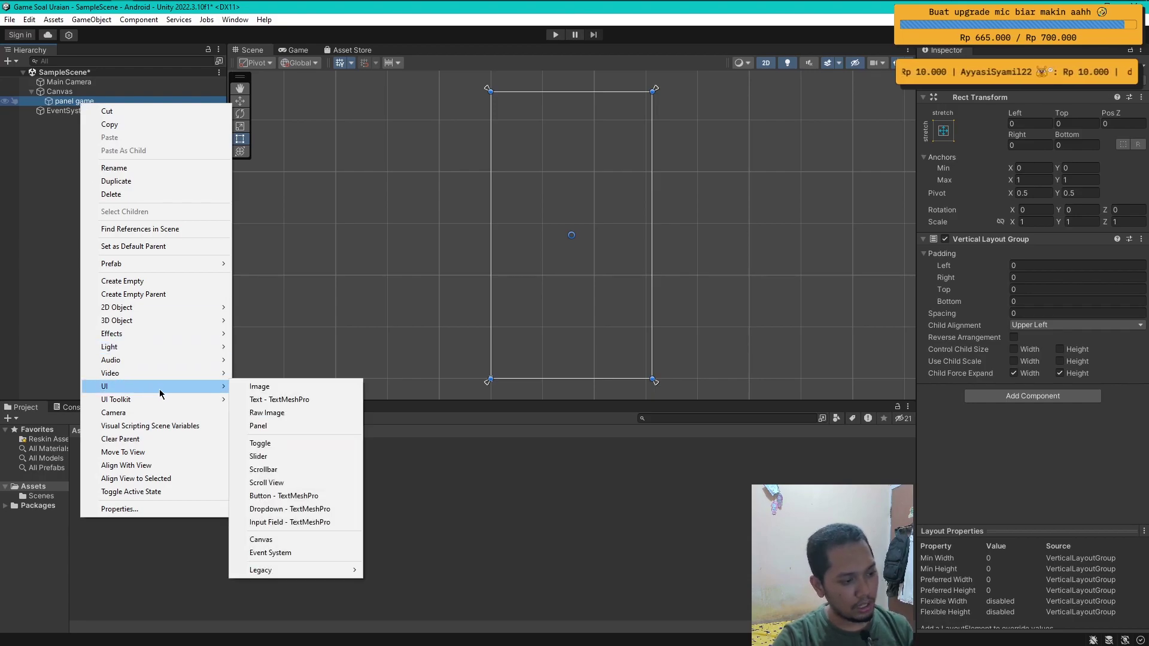
left_click(286, 390)
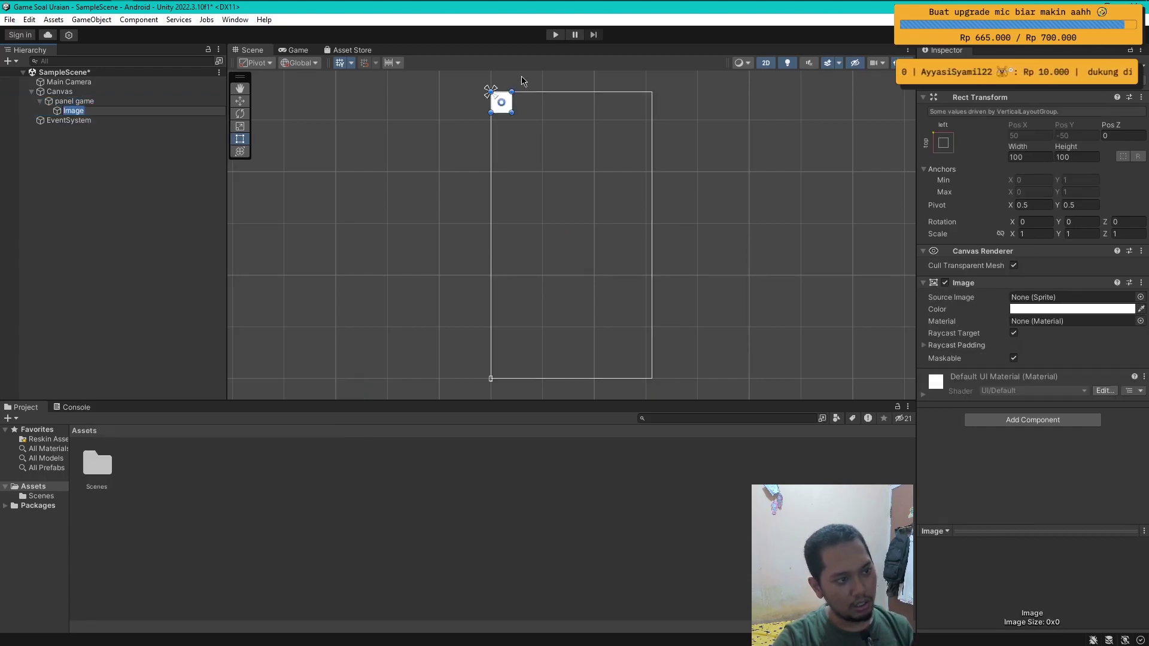
left_click(120, 156)
left_click(78, 110)
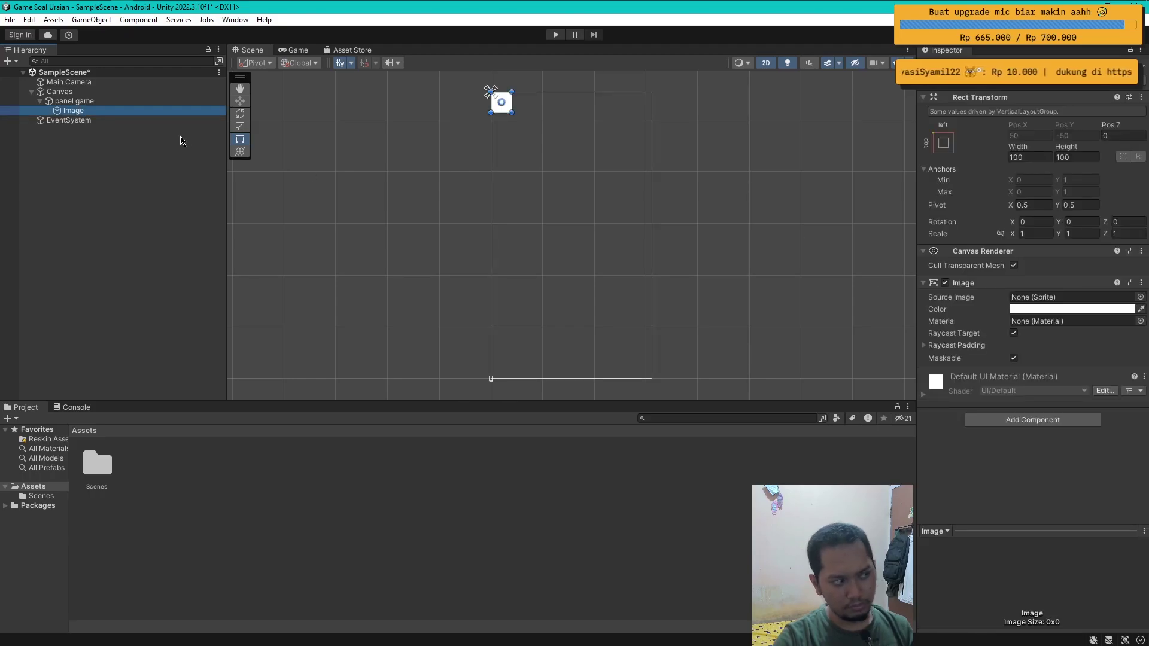
Step: Enable Control Child Size width and height on panel game's Vertical Layout Group
left_click(93, 102)
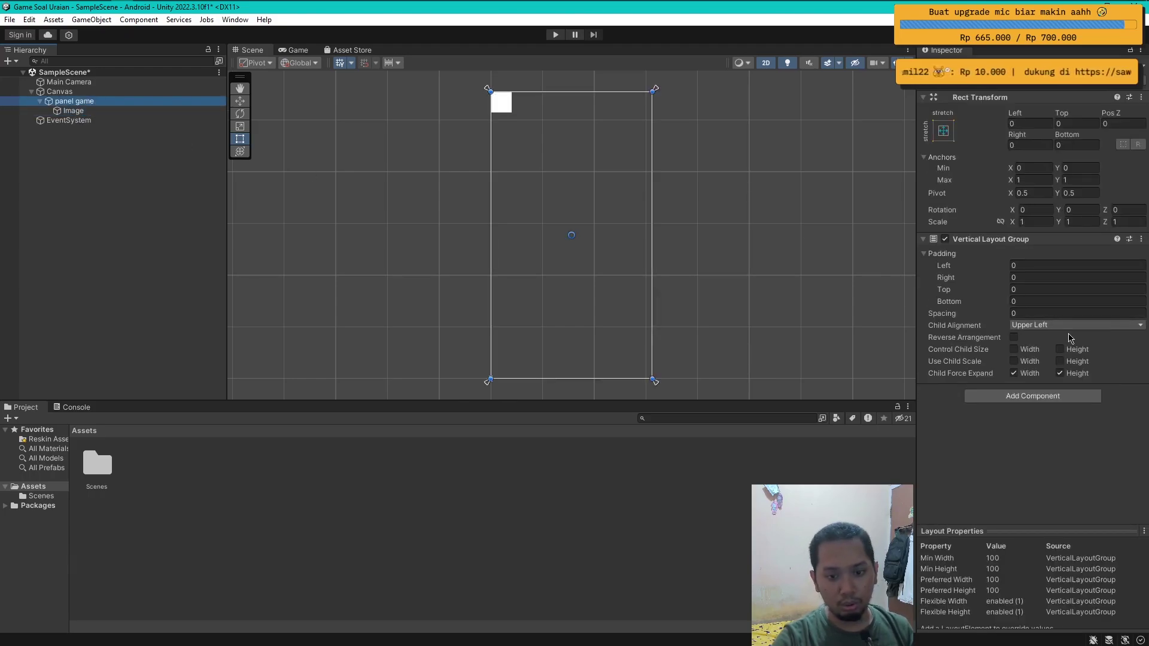
left_click(1014, 349)
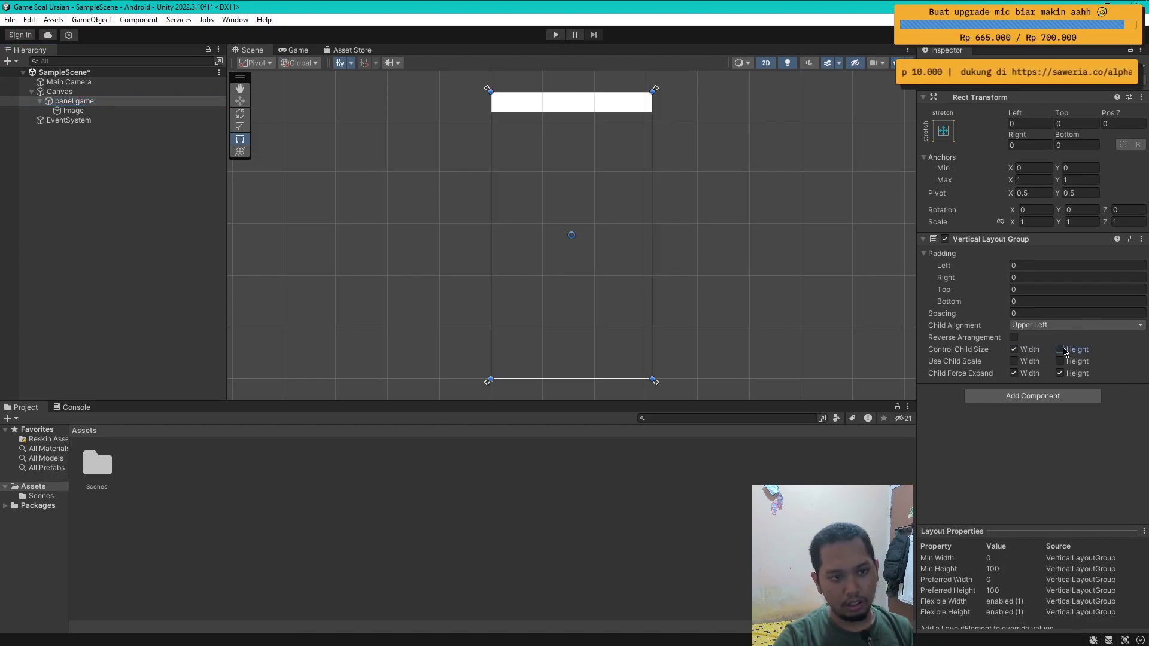
left_click(1060, 350)
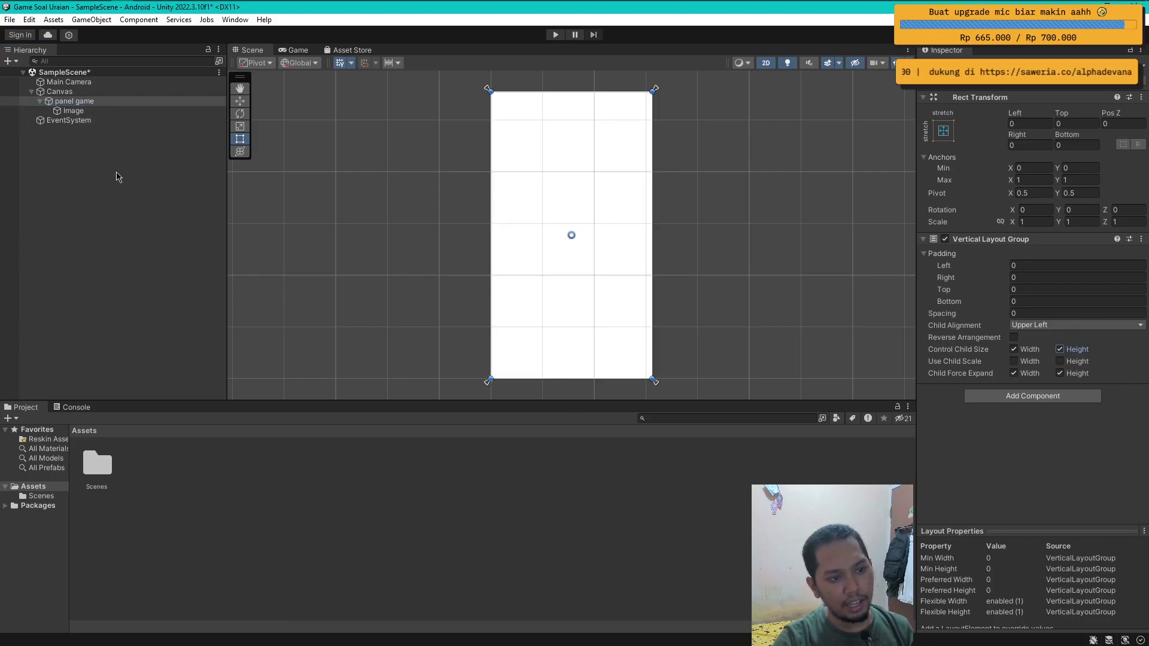
Step: Duplicate the Image twice to create Image (1) and Image (2)
left_click(79, 111)
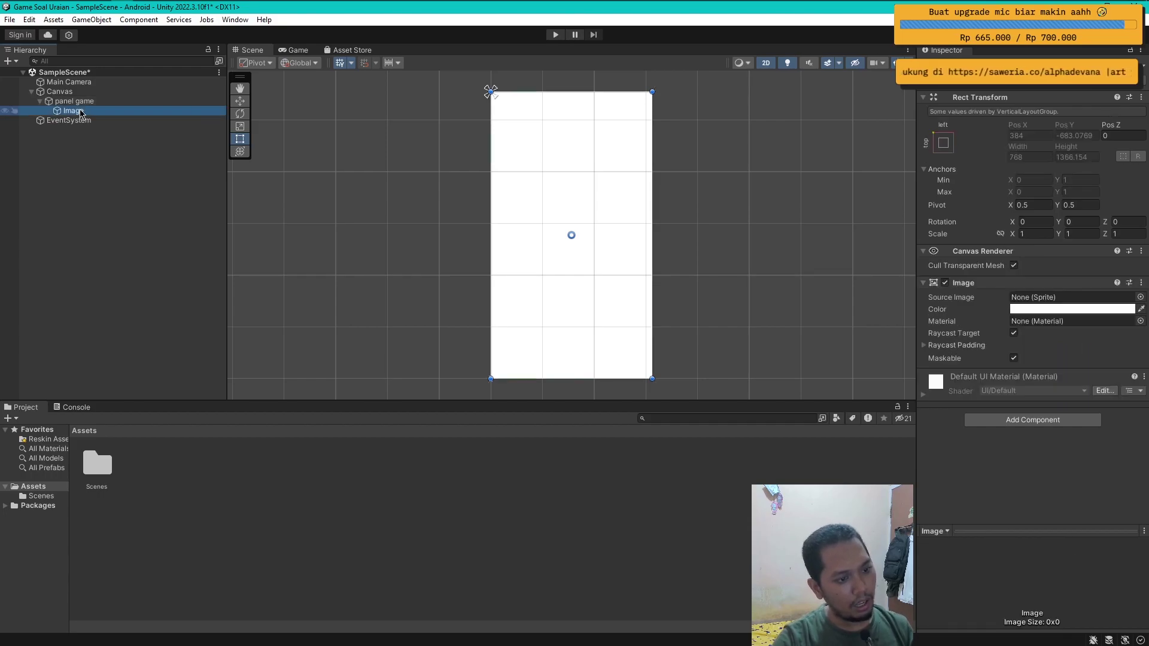
key("ctrl+d")
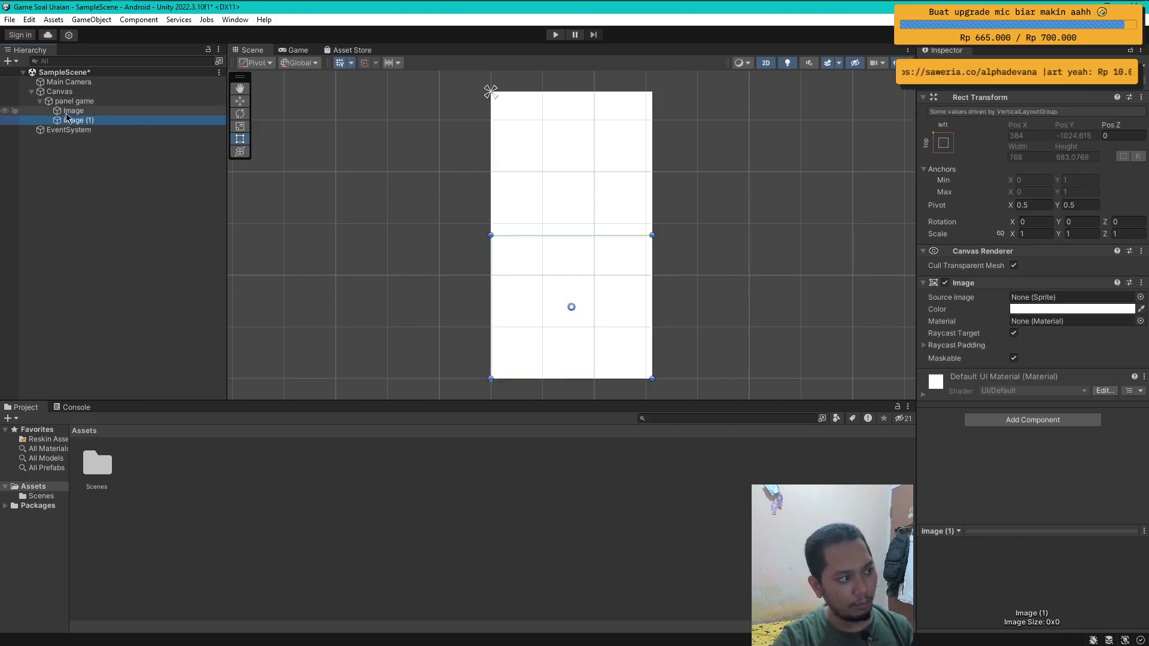
left_click(77, 111)
left_click(110, 121)
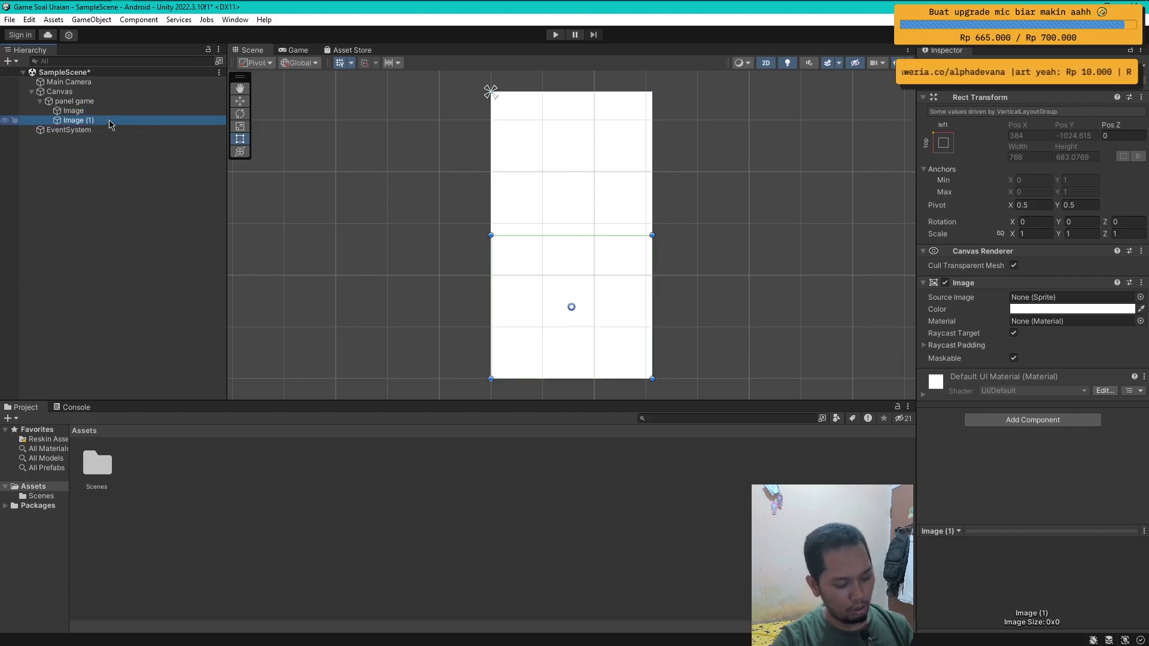
key("ctrl+d")
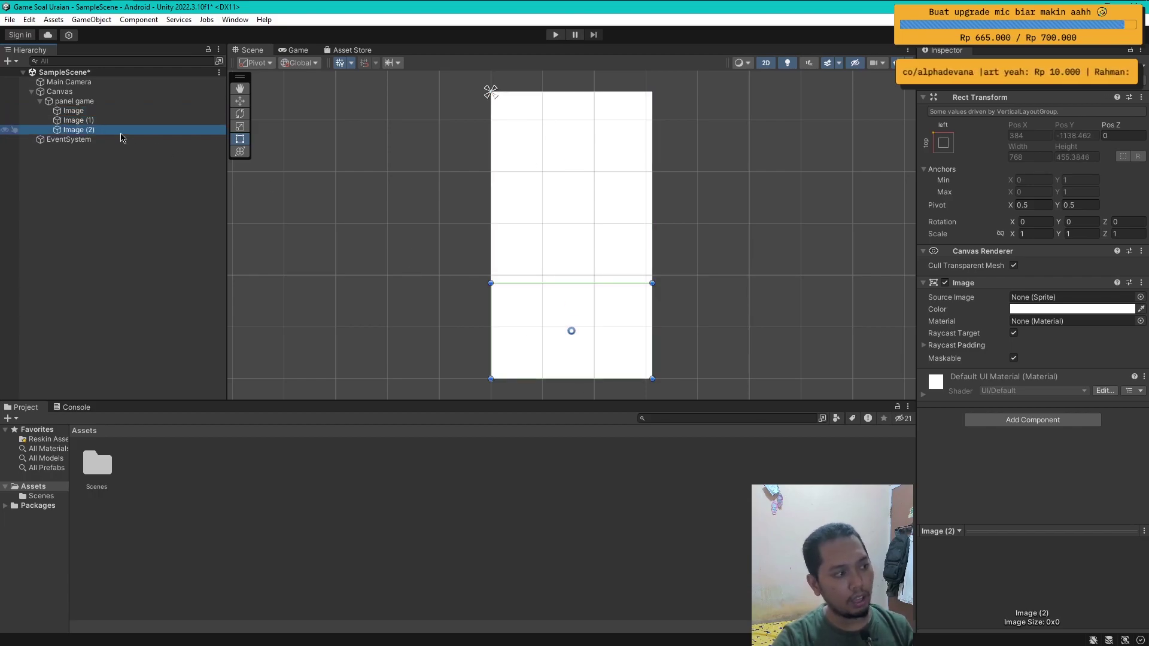
left_click(77, 120)
left_click(74, 111)
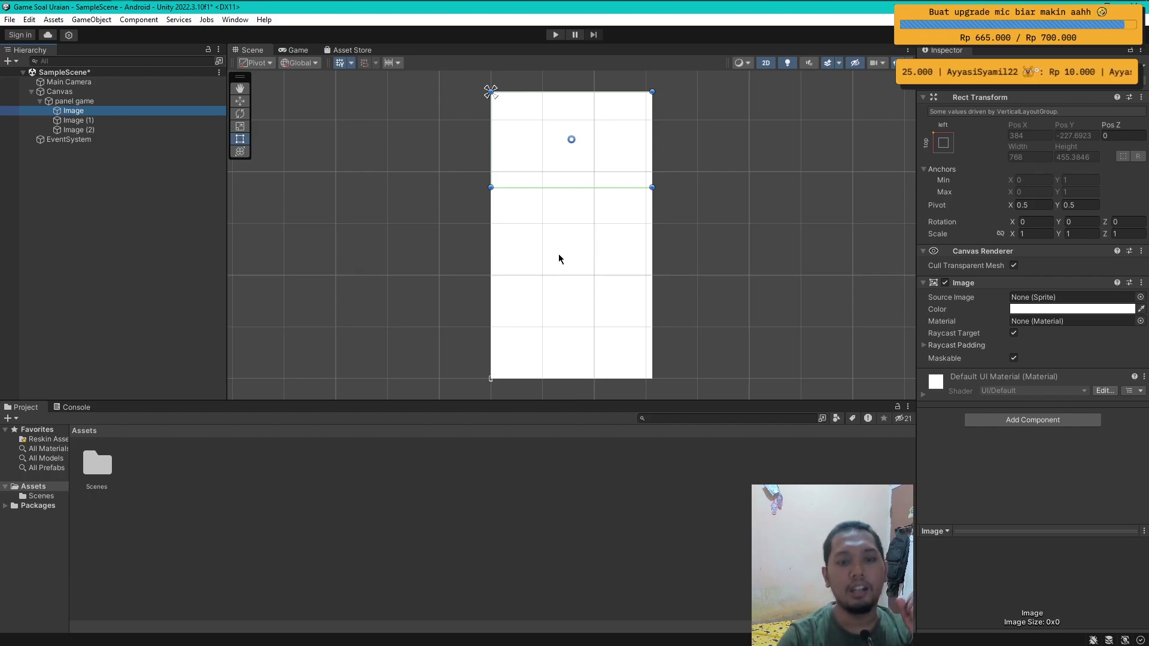
Step: Deactivate and reactivate the top Image to check how the layout reflows
key("alt+shift+a")
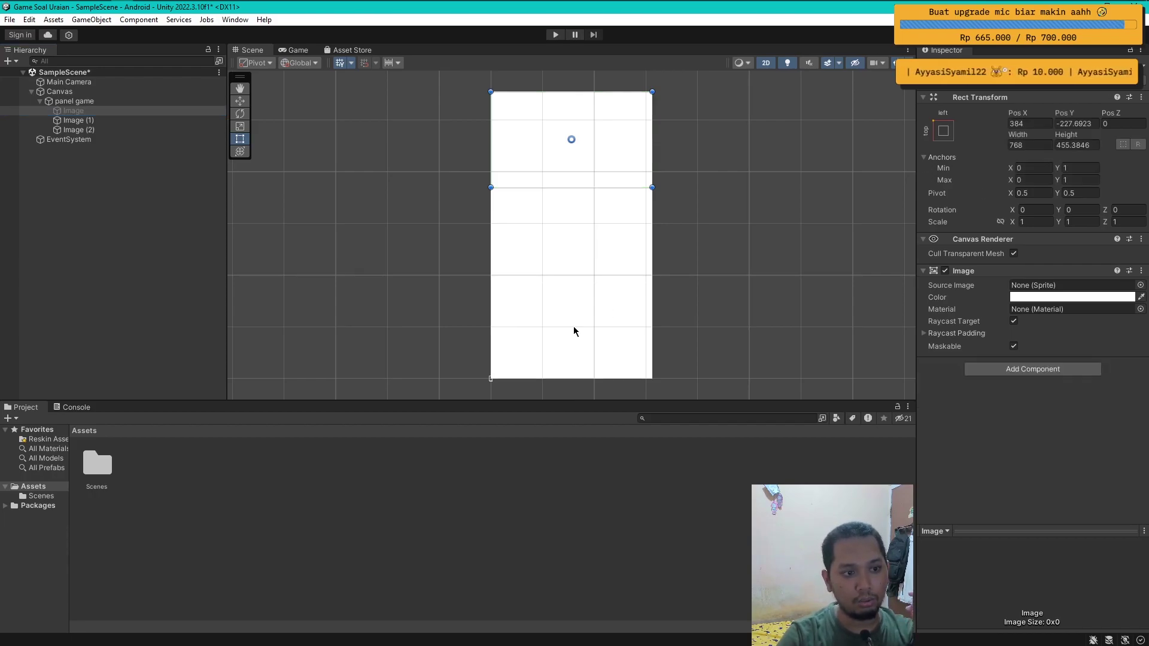
left_click(78, 120)
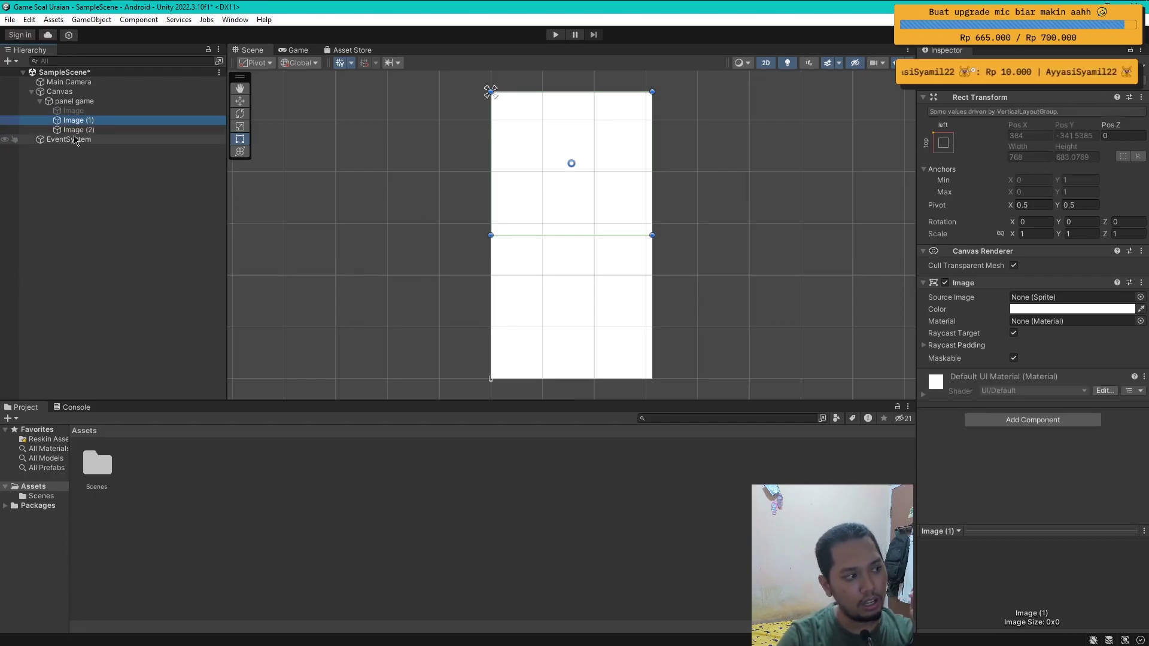
left_click(77, 130)
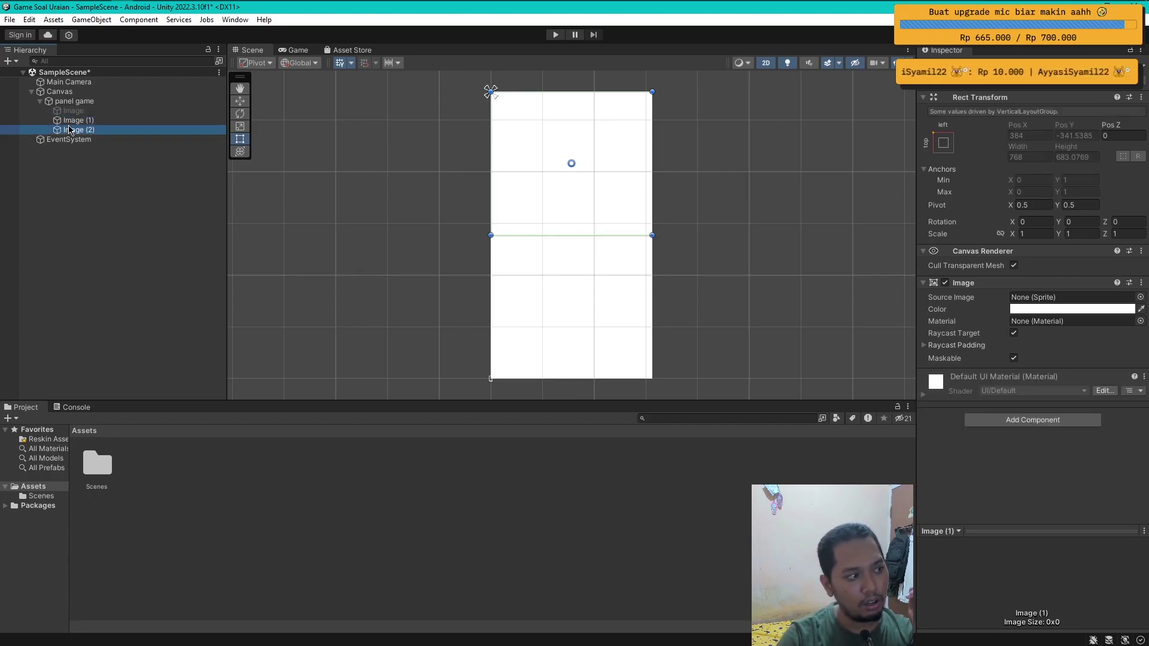
left_click(110, 110)
left_click(90, 100)
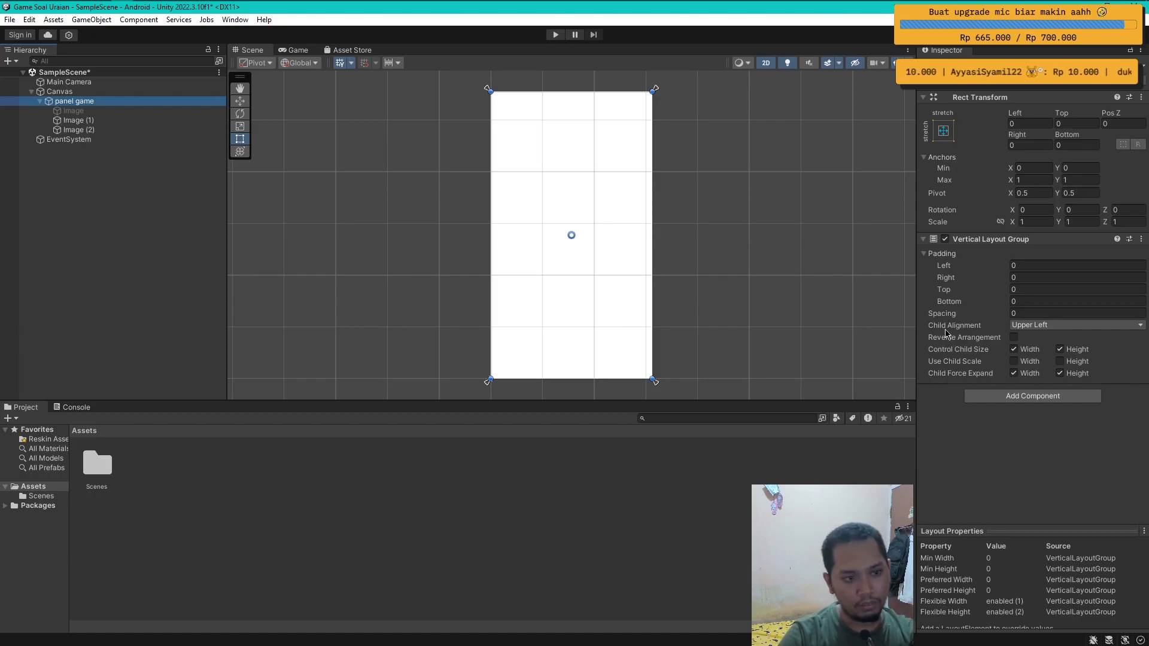
key("Down")
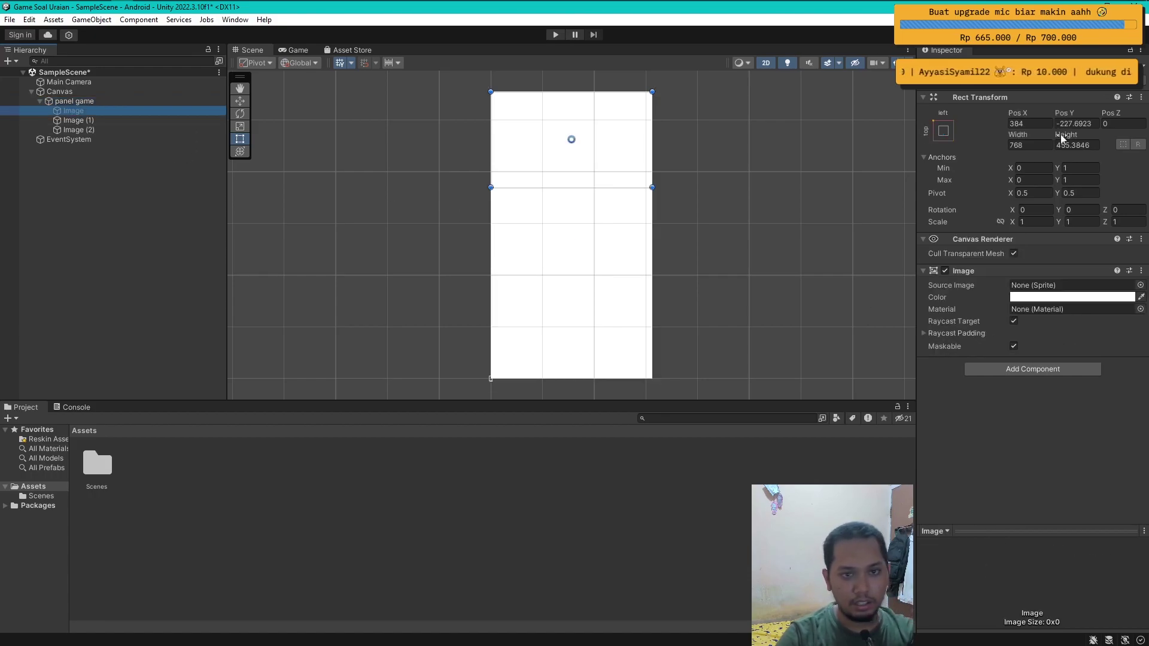
left_click(559, 129)
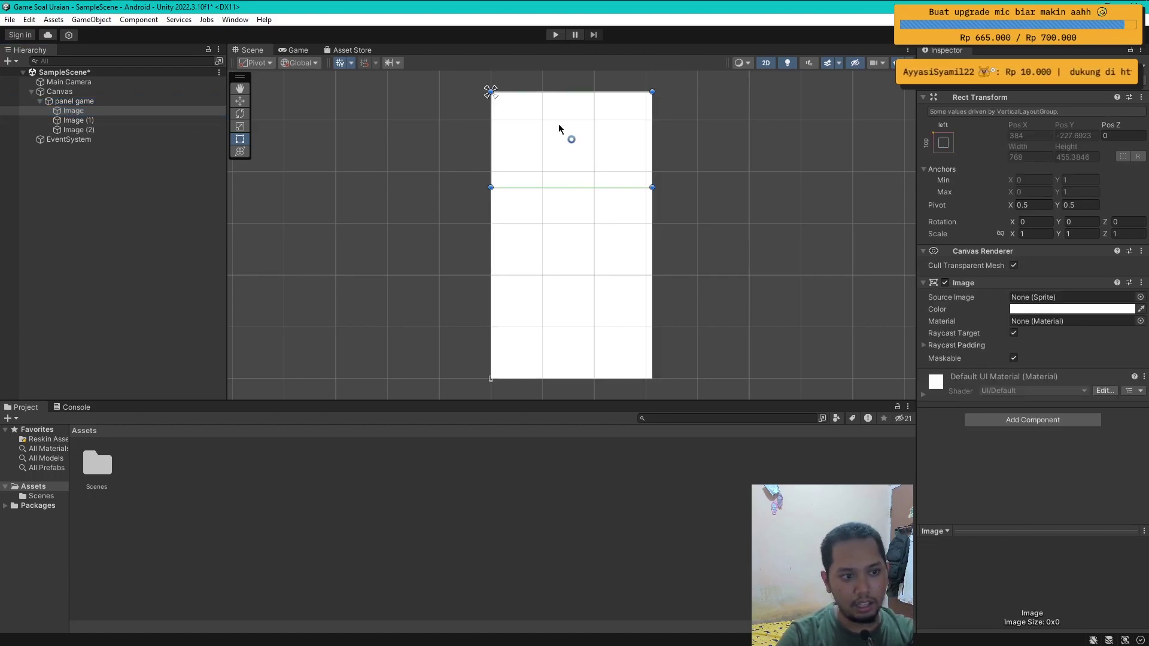
left_click(75, 120)
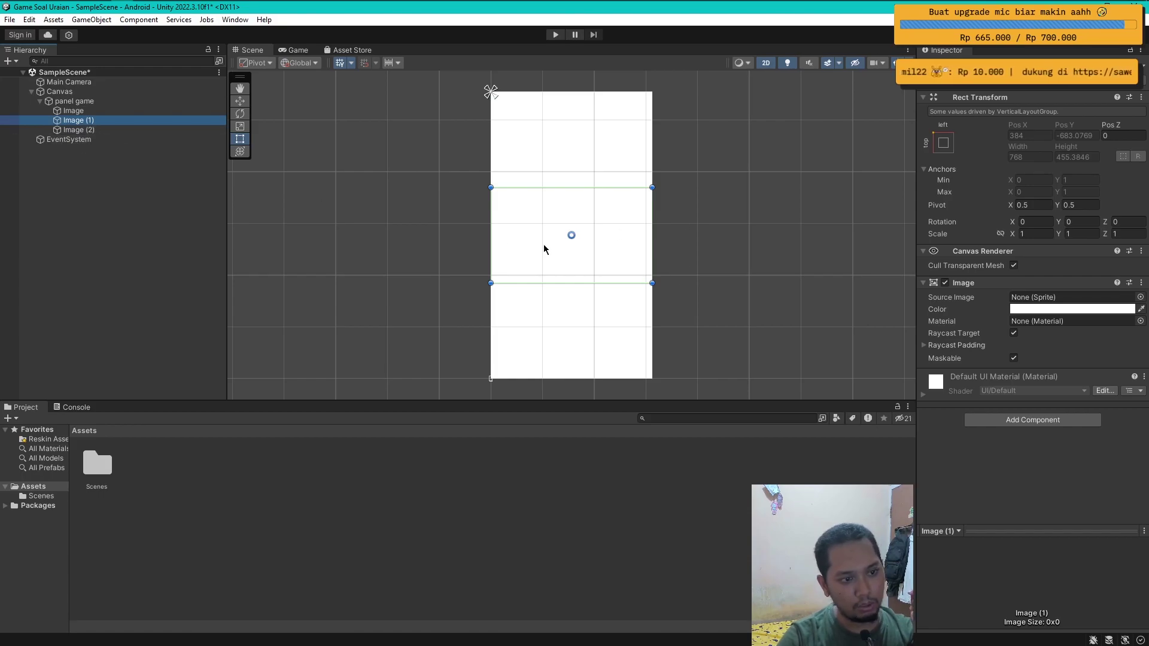
left_click(73, 111)
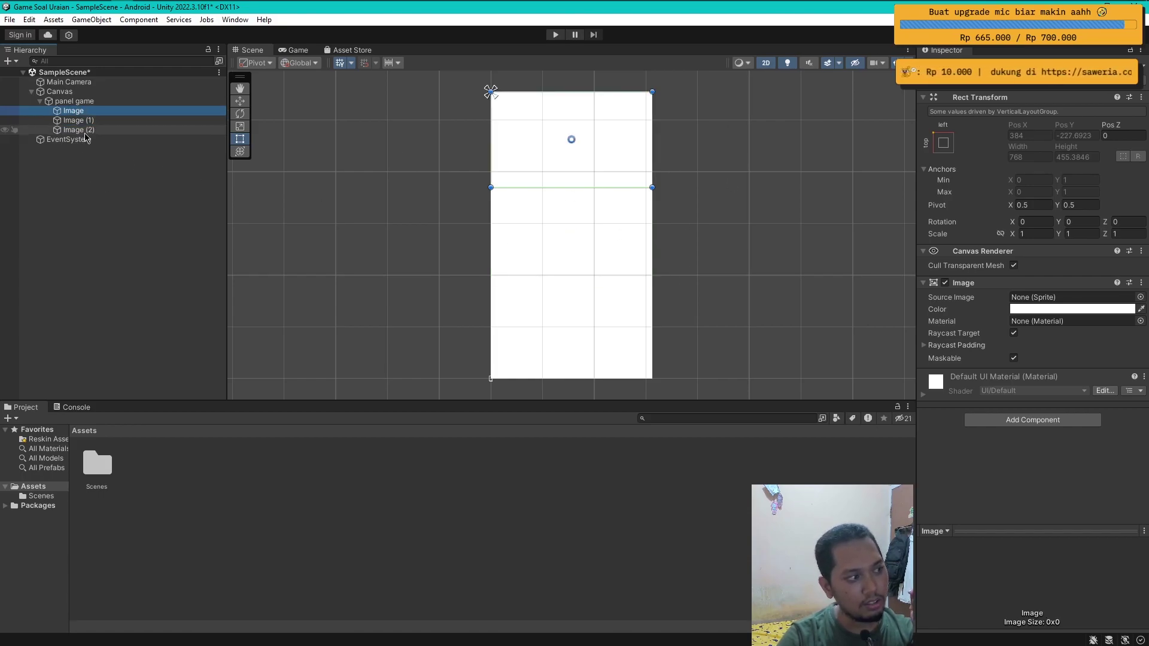
left_click(83, 130)
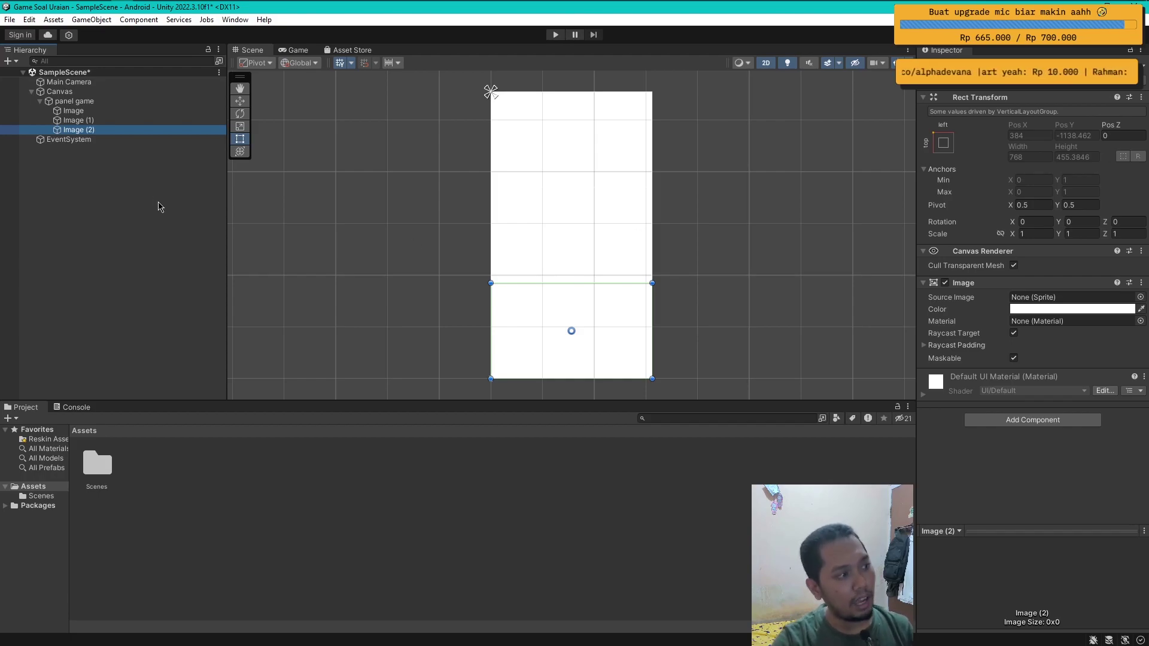
left_click(102, 102)
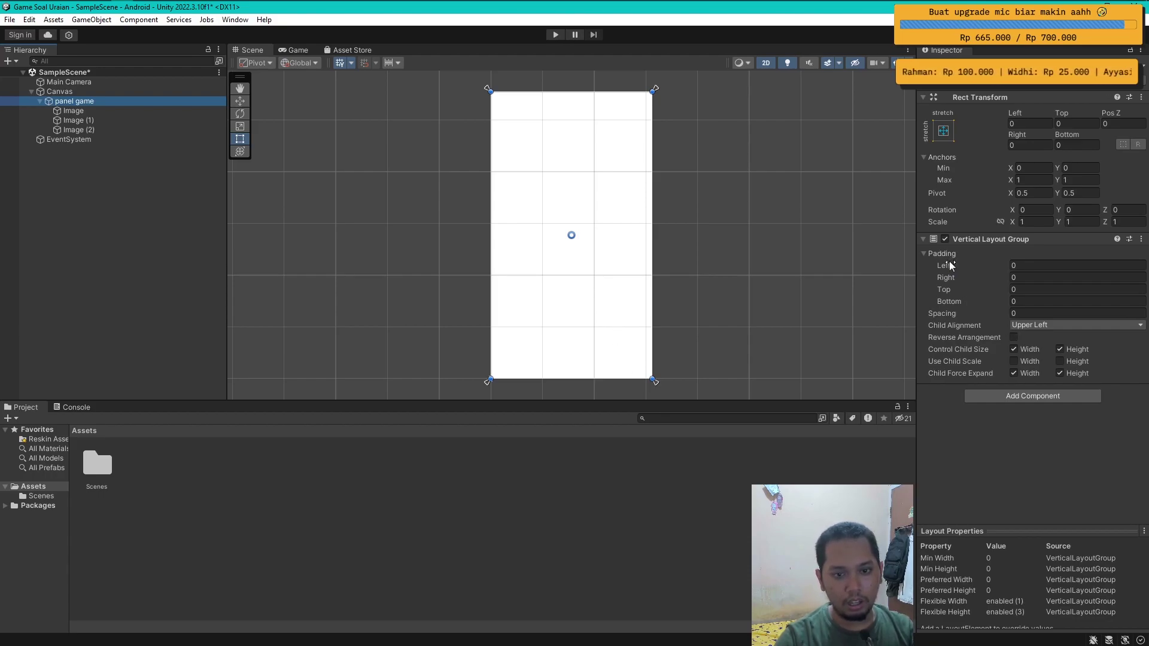
Step: Set panel game's bottom padding to 100 and check the images' new slots
left_click(953, 301)
type("100")
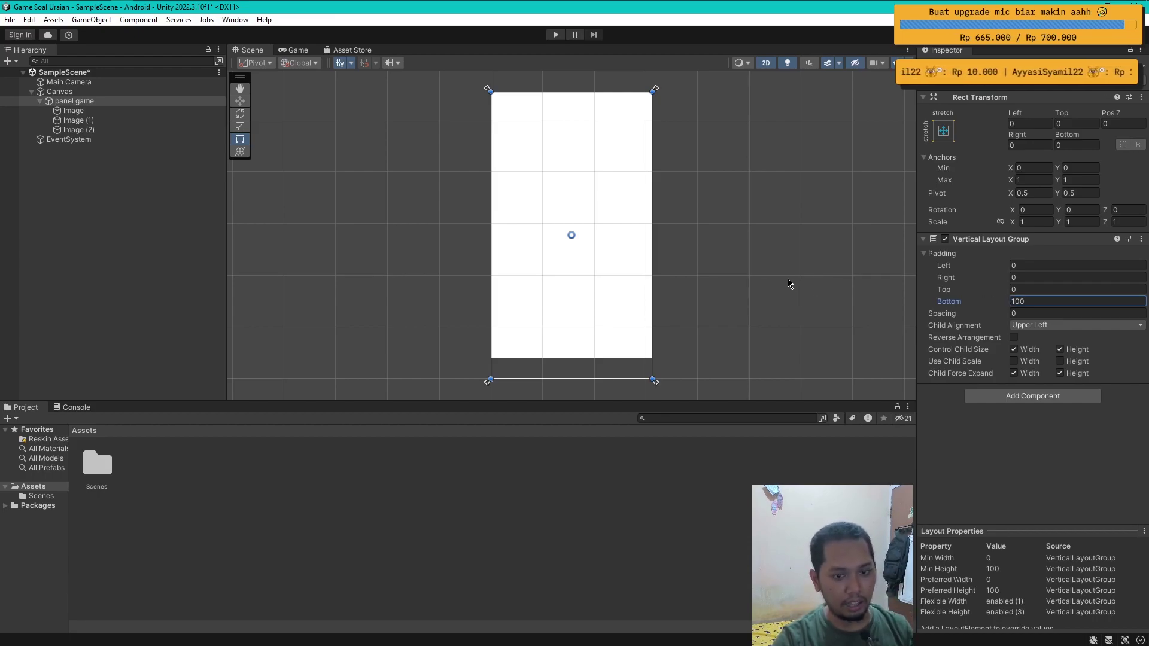
left_click(73, 111)
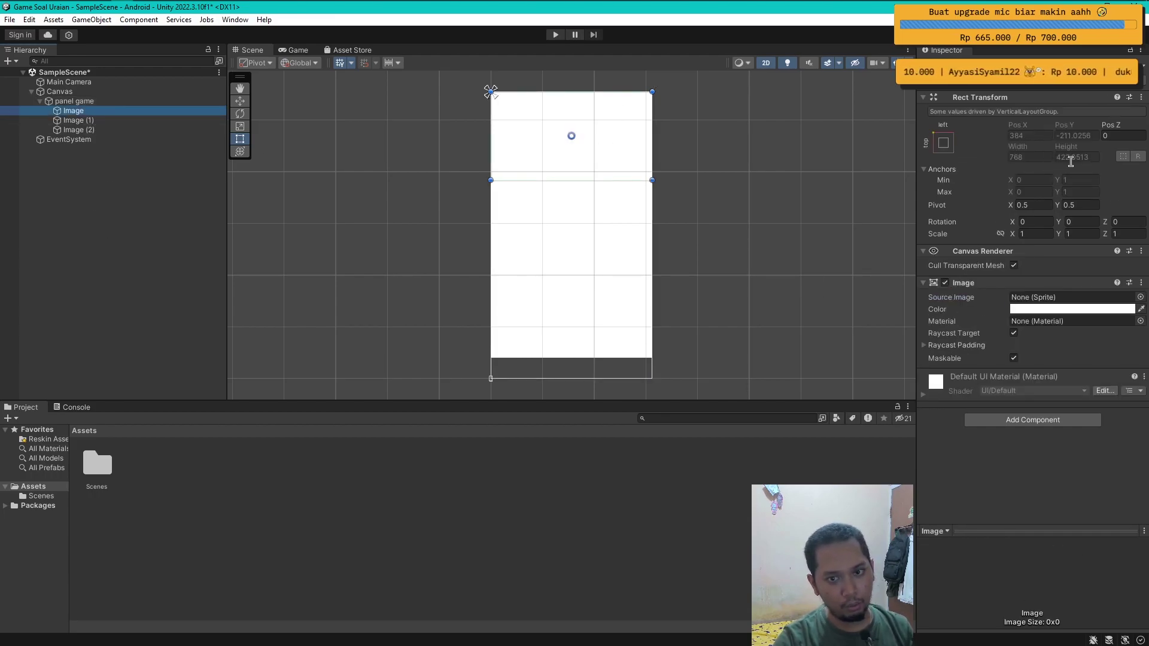
left_click(146, 121)
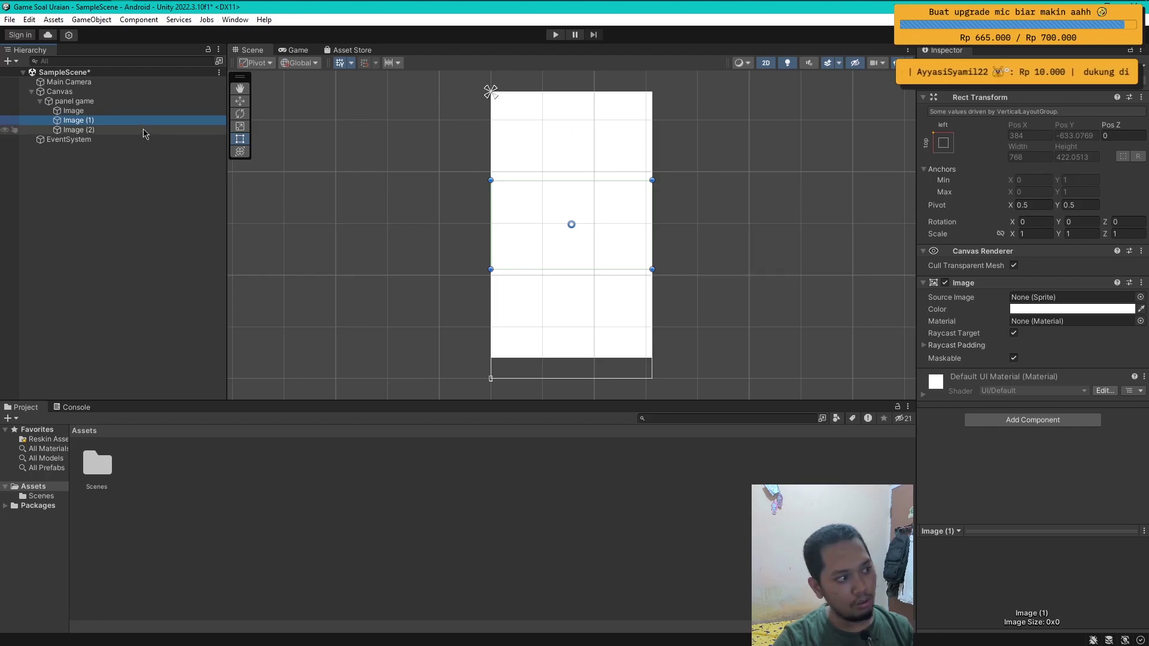
left_click(143, 130)
left_click(114, 101)
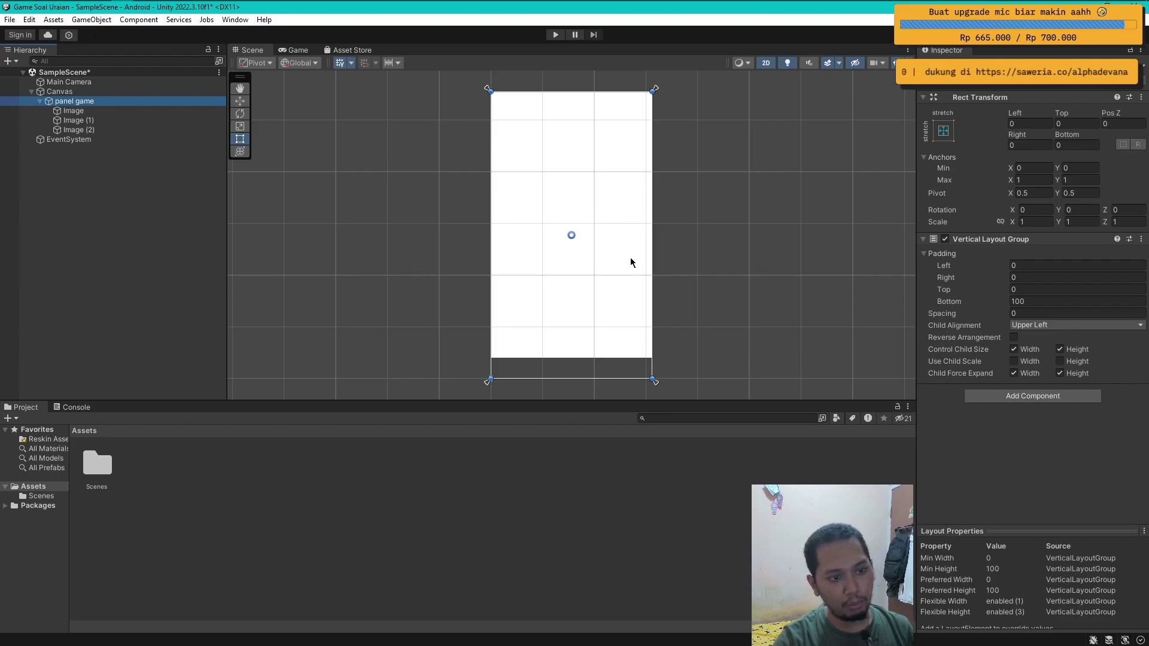
Step: Set the layout spacing between the images to 10
left_click(1022, 315)
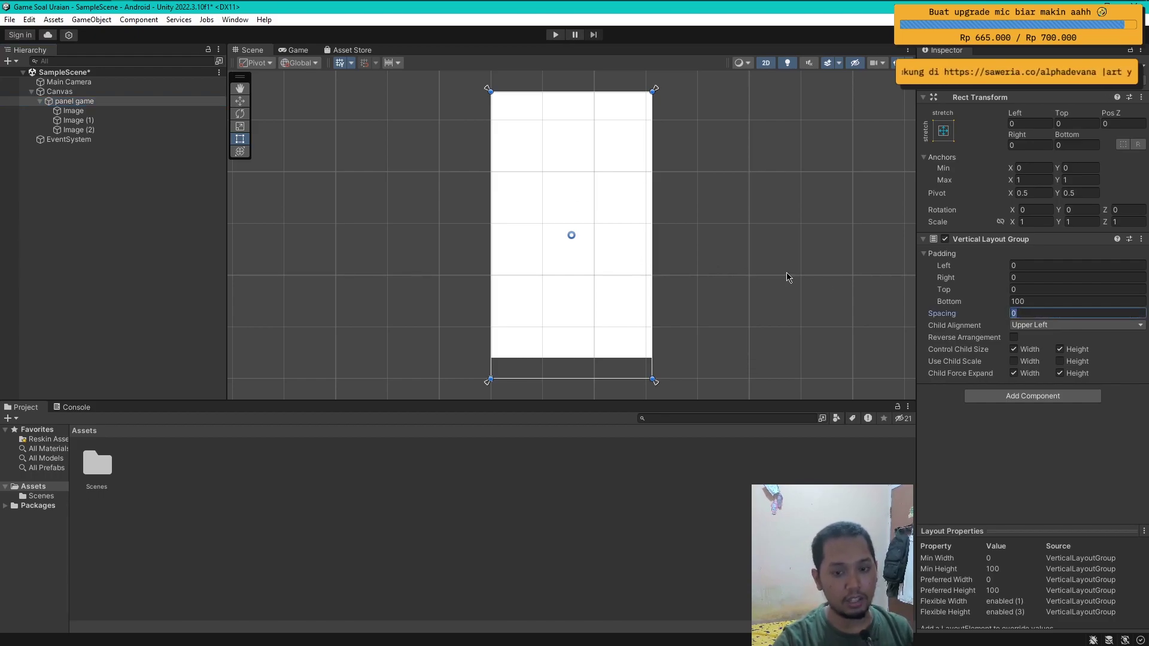
type("10")
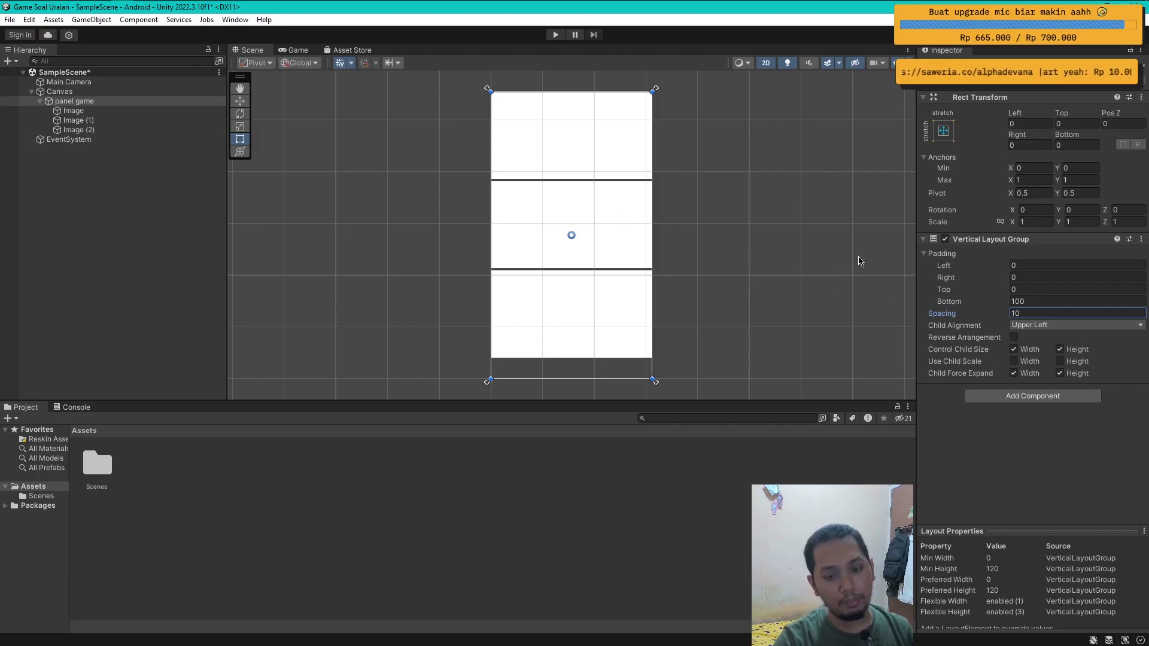
left_click(73, 110)
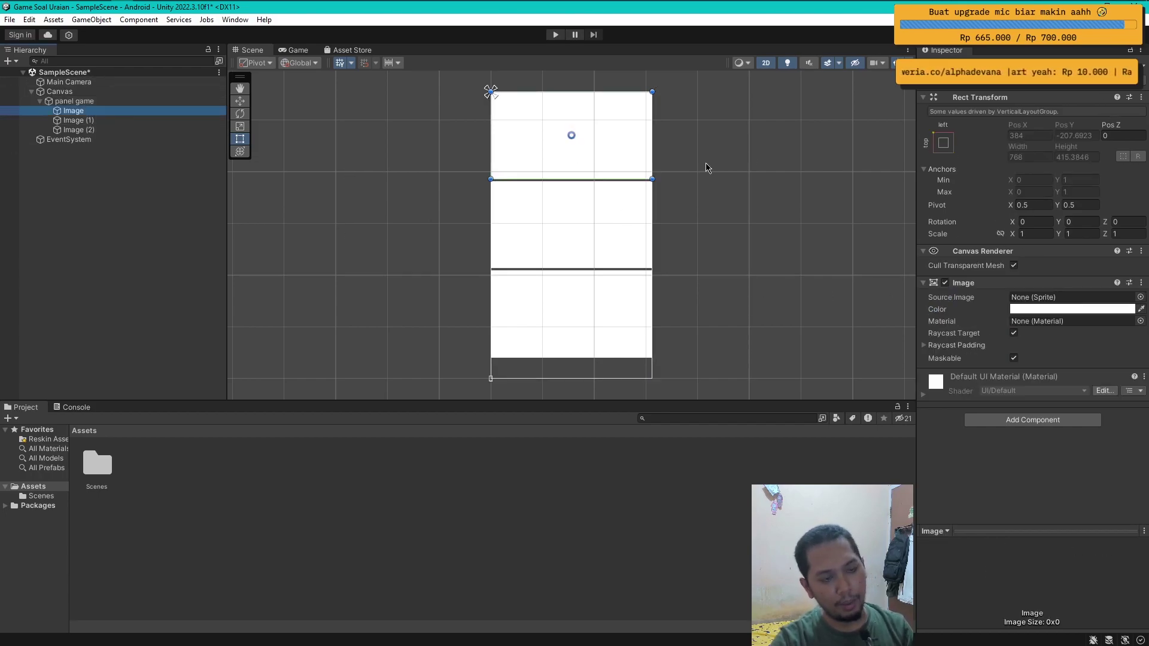
left_click(576, 100)
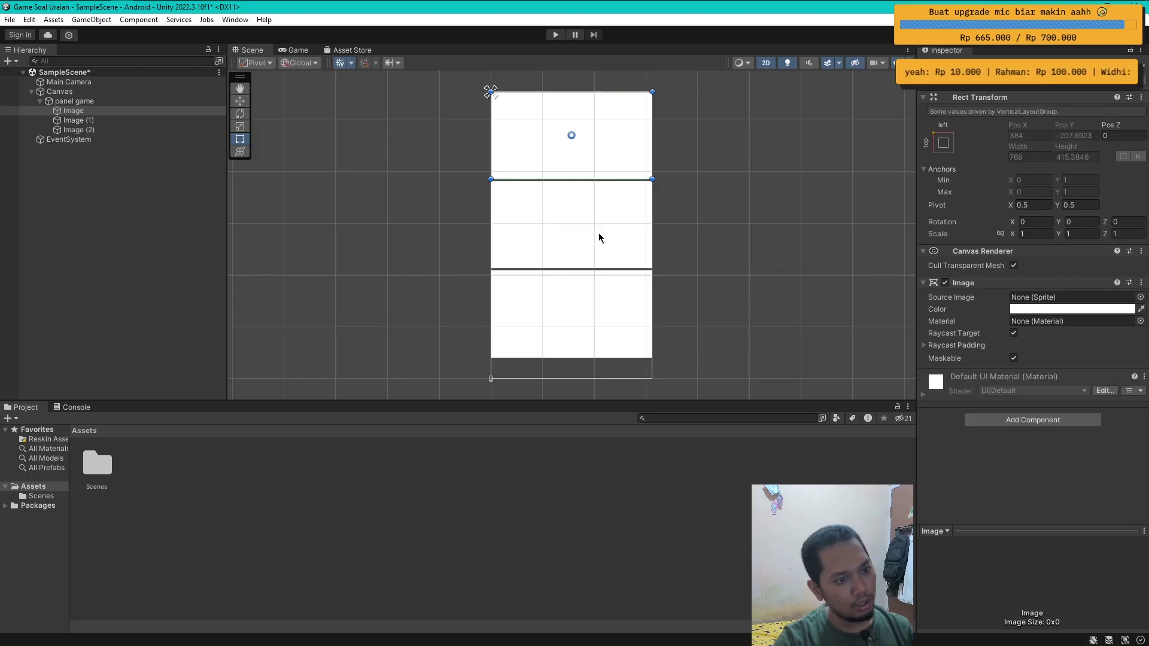
left_click(45, 101)
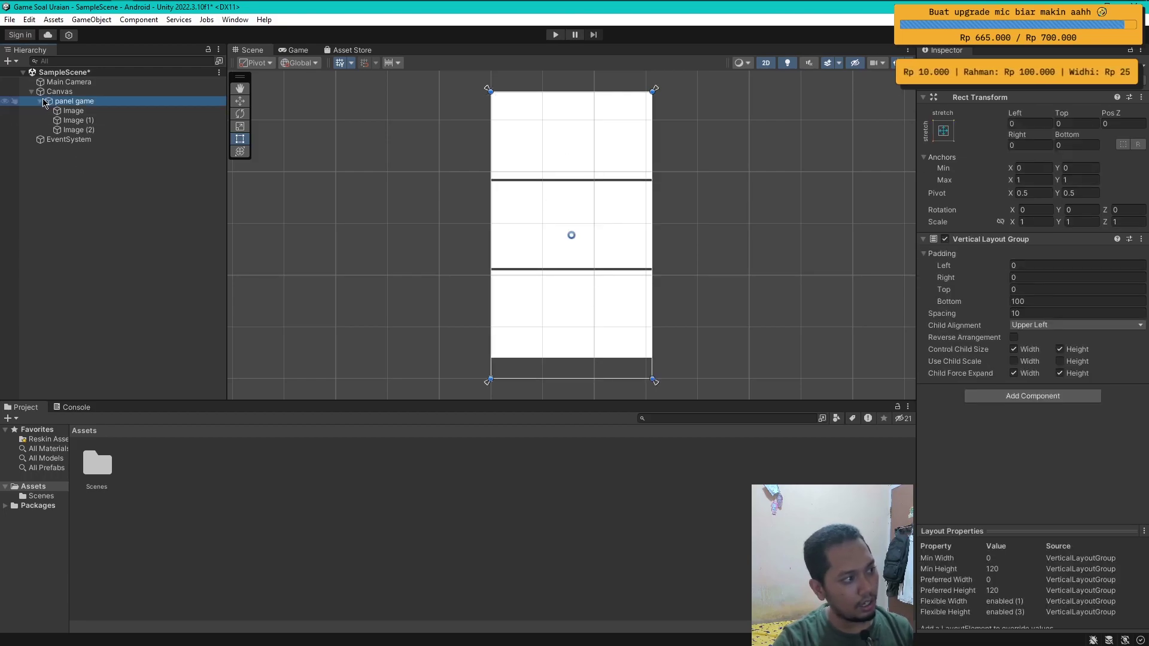
left_click(42, 102)
Step: Create a Legacy Button under the Canvas
left_click(60, 92)
right_click(60, 92)
mouse_move(181, 378)
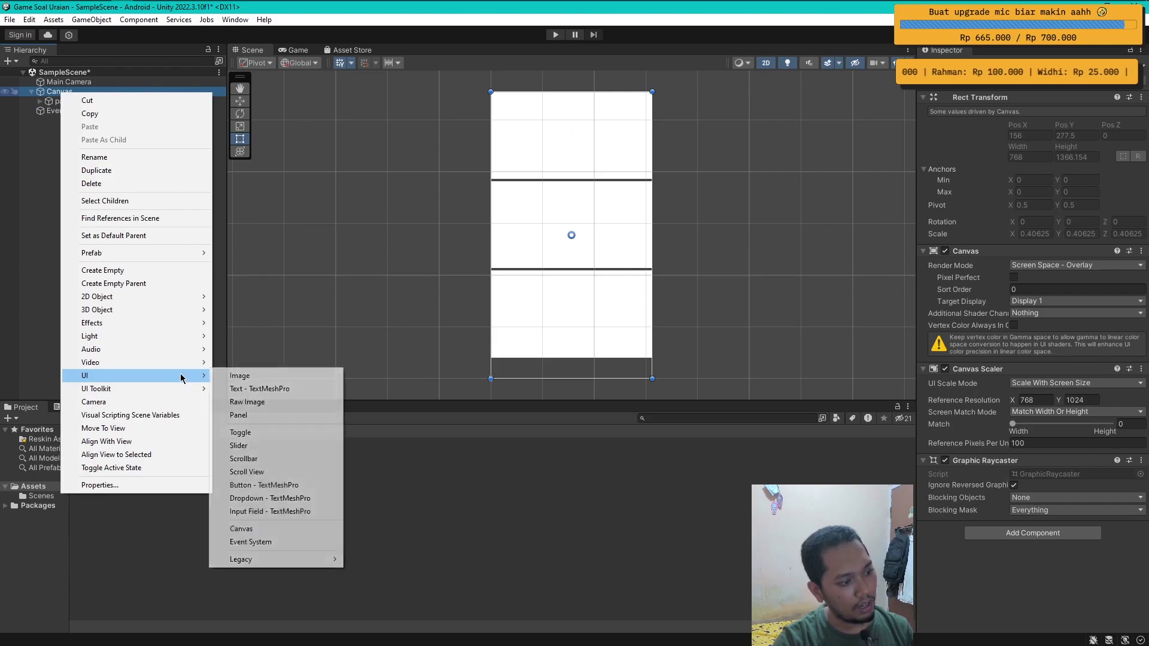
mouse_move(310, 559)
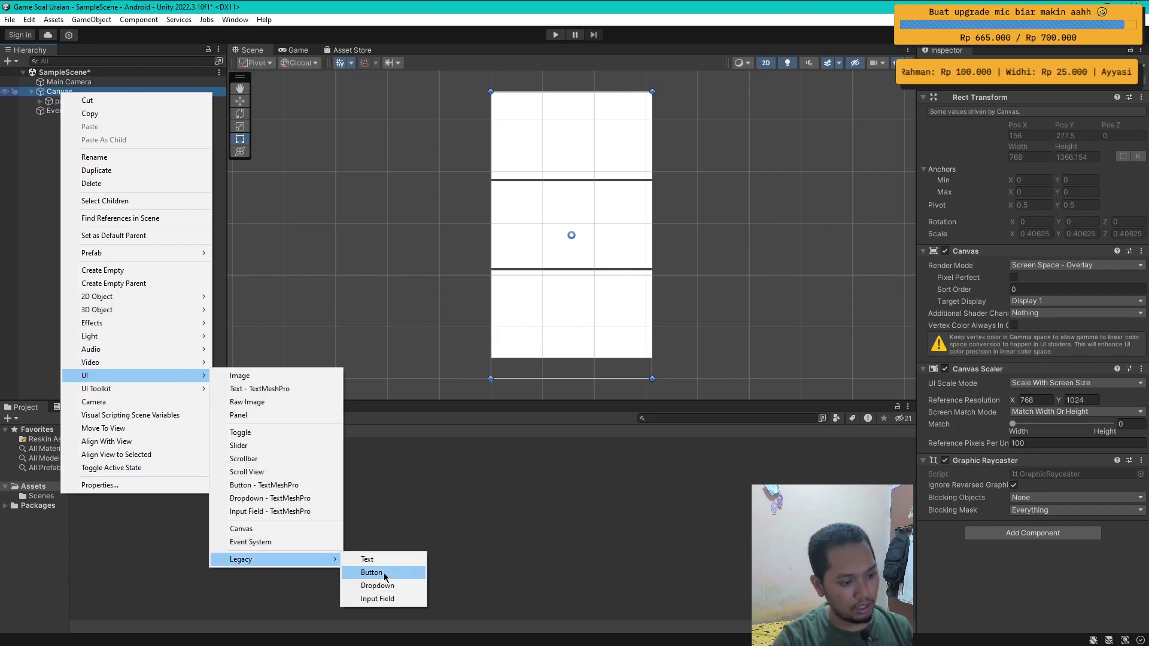
left_click(385, 576)
left_click(90, 129)
left_click(82, 112)
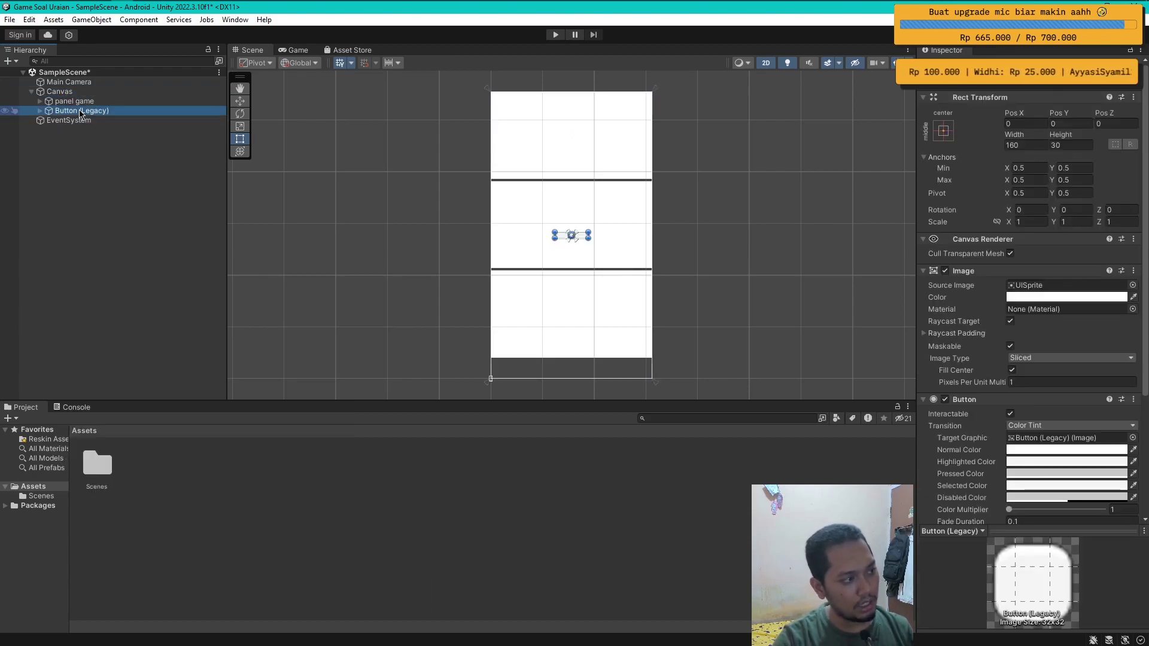
Step: Anchor the button to the bottom-centre preset
left_click(944, 130)
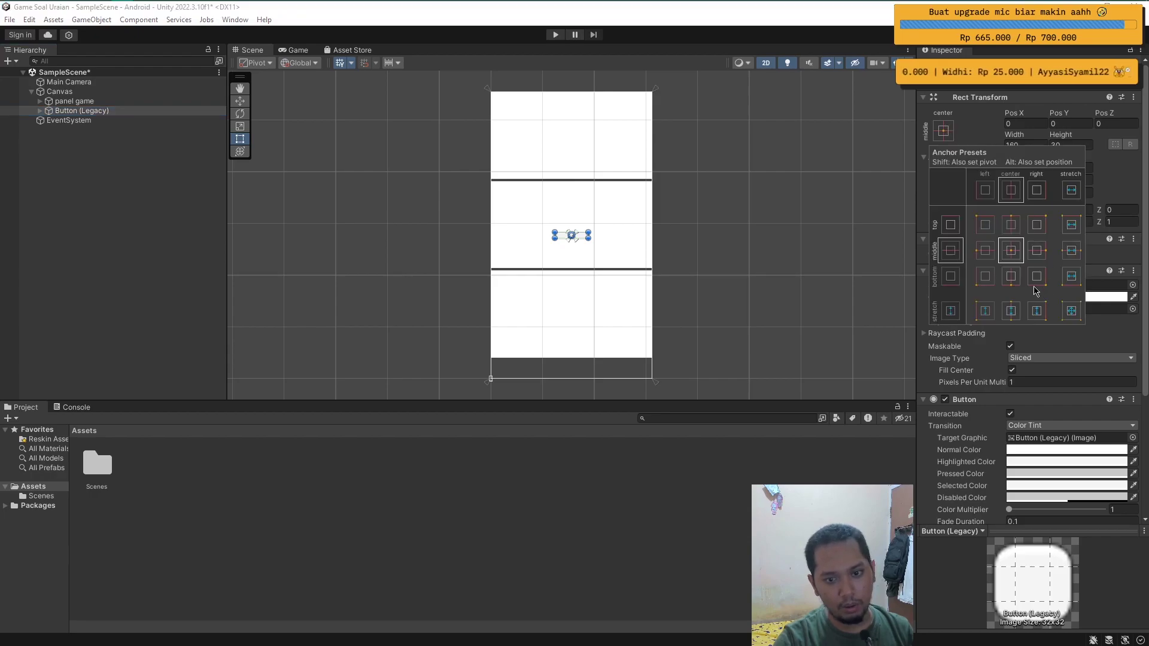
left_click(1011, 276, "alt")
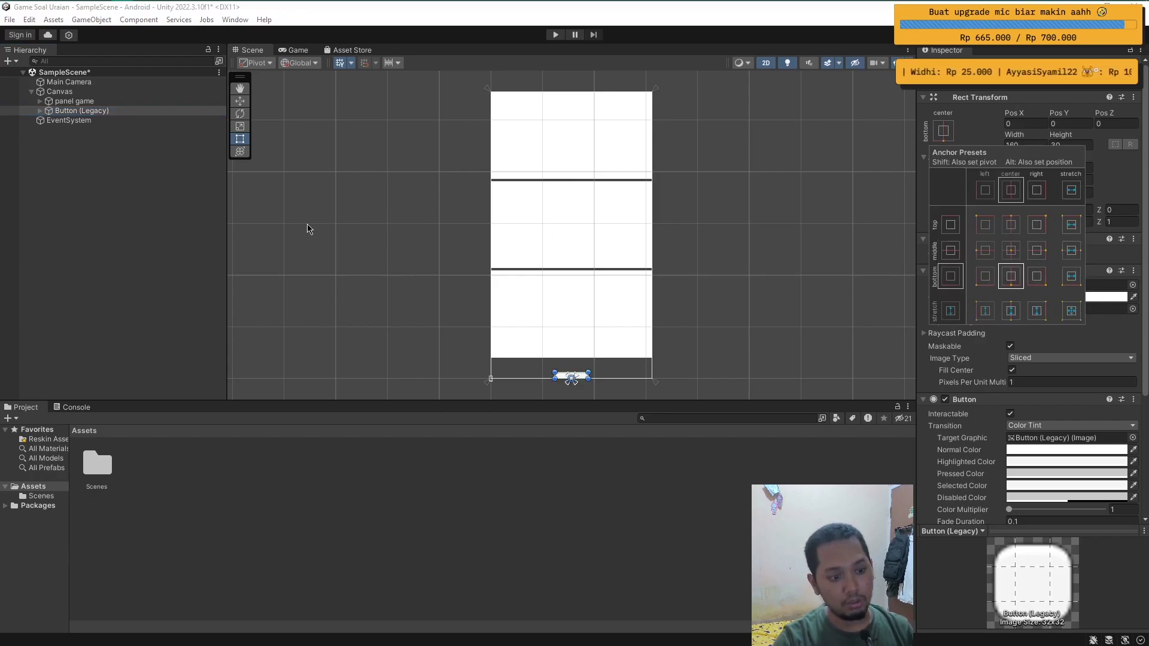
left_click(307, 229)
left_click(81, 110)
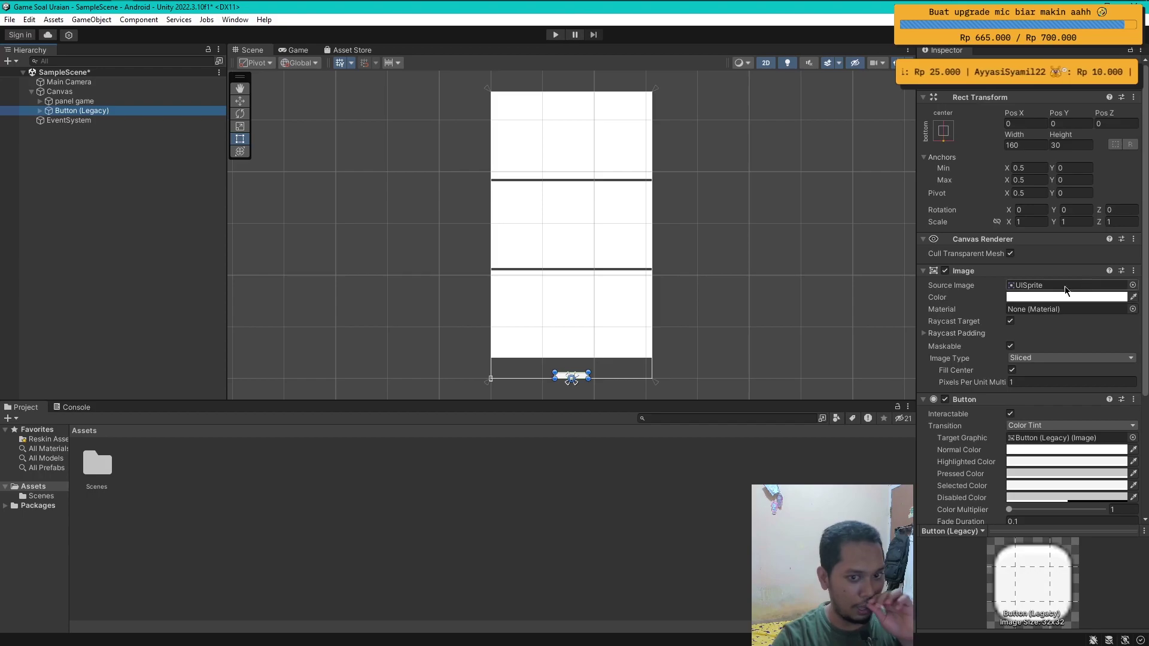
Step: Size the button to width 200 and height 50
left_click(1030, 145)
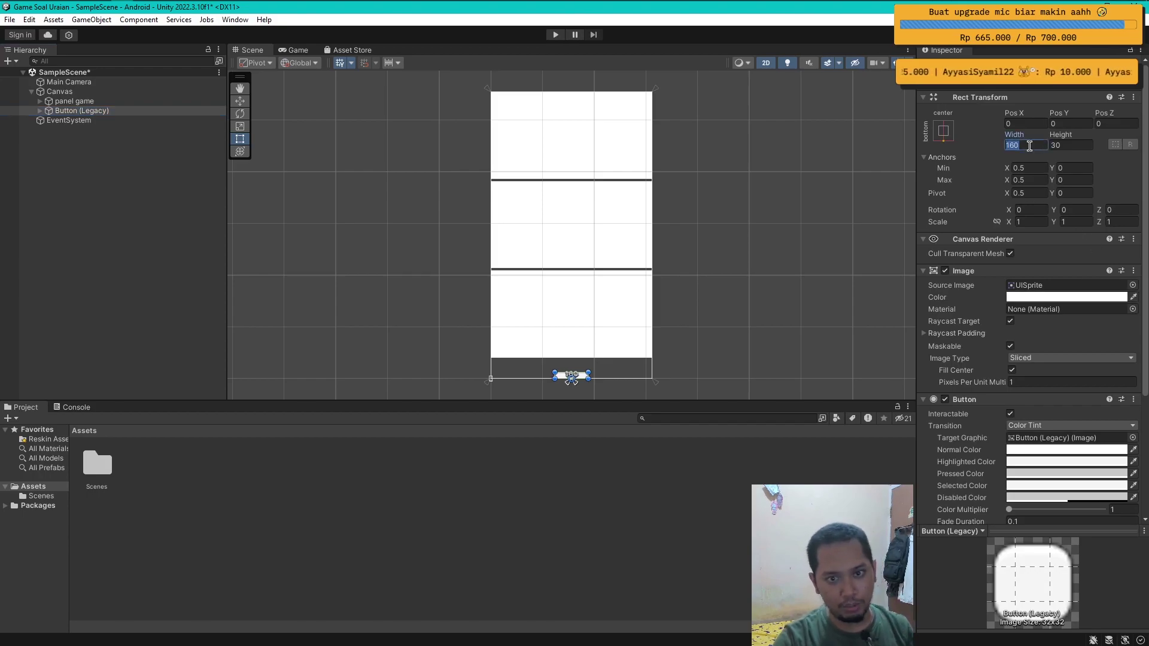
type("200")
key("Tab")
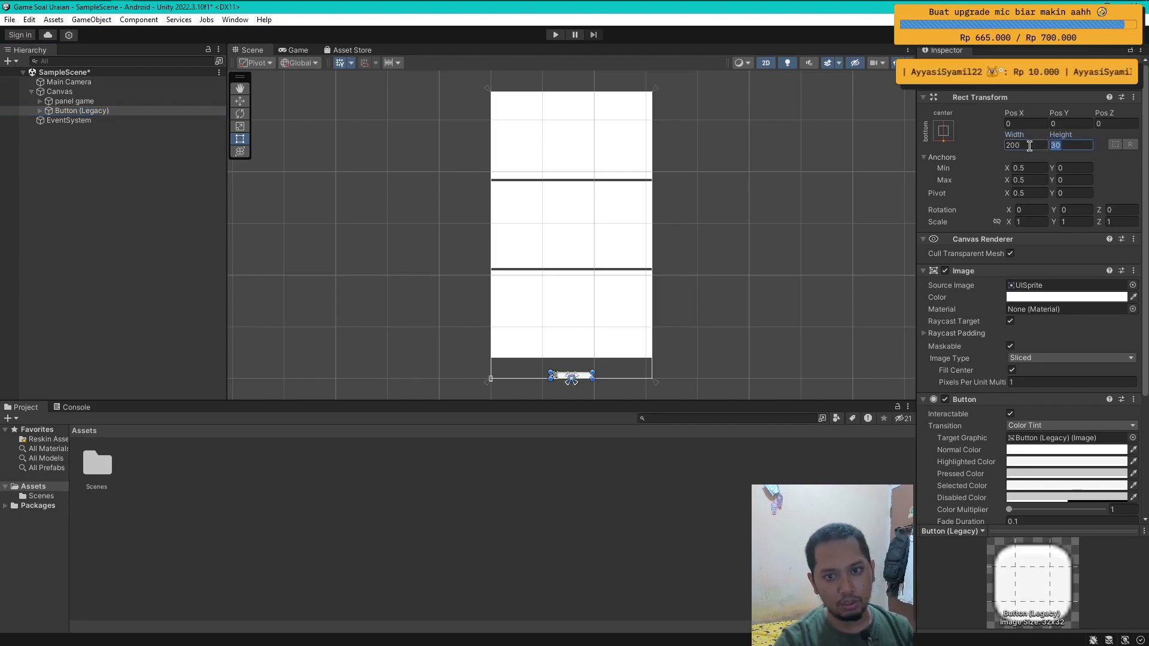
type("50")
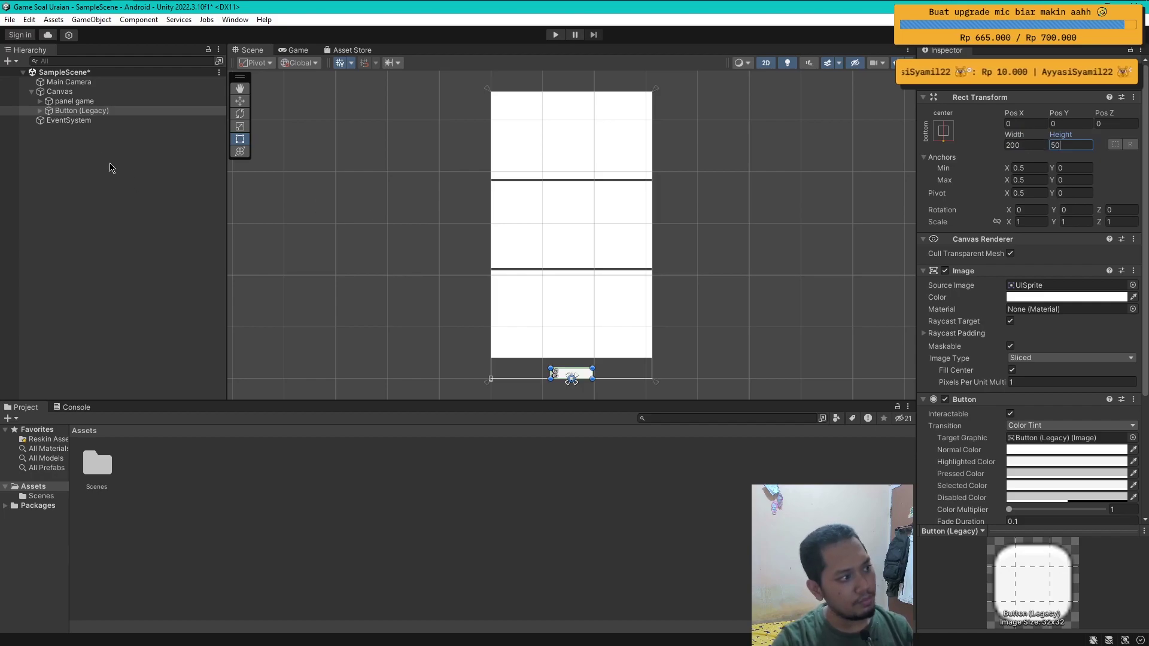
left_click(40, 111)
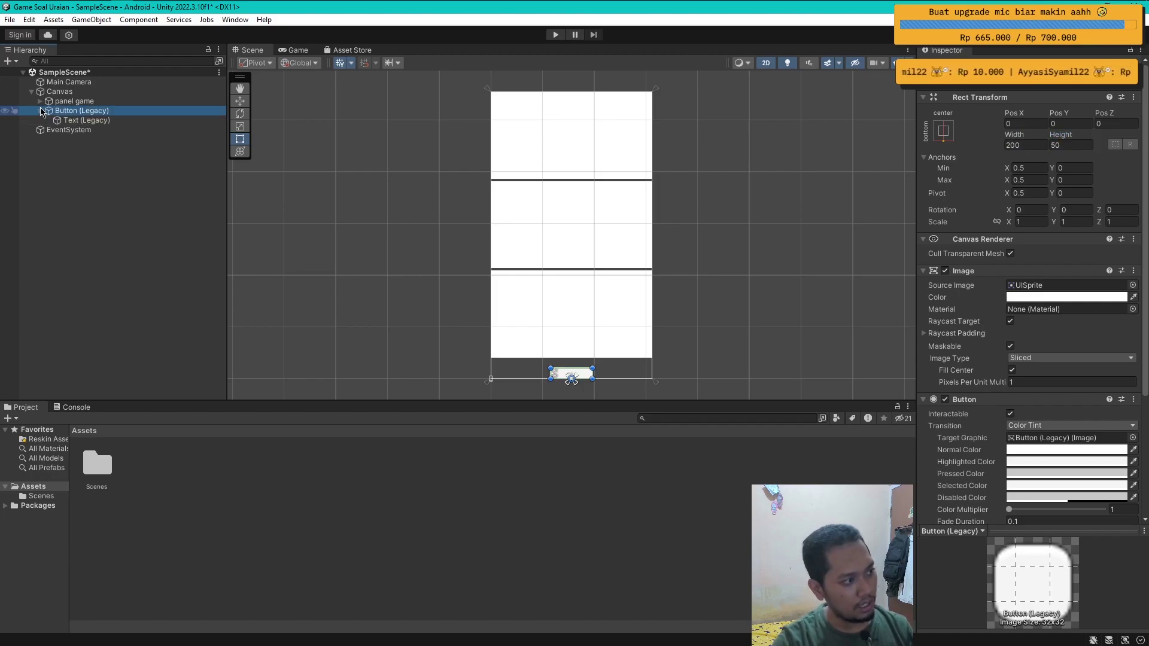
left_click(70, 131)
Step: Make the button label black, font size 30, and bold
left_click(88, 121)
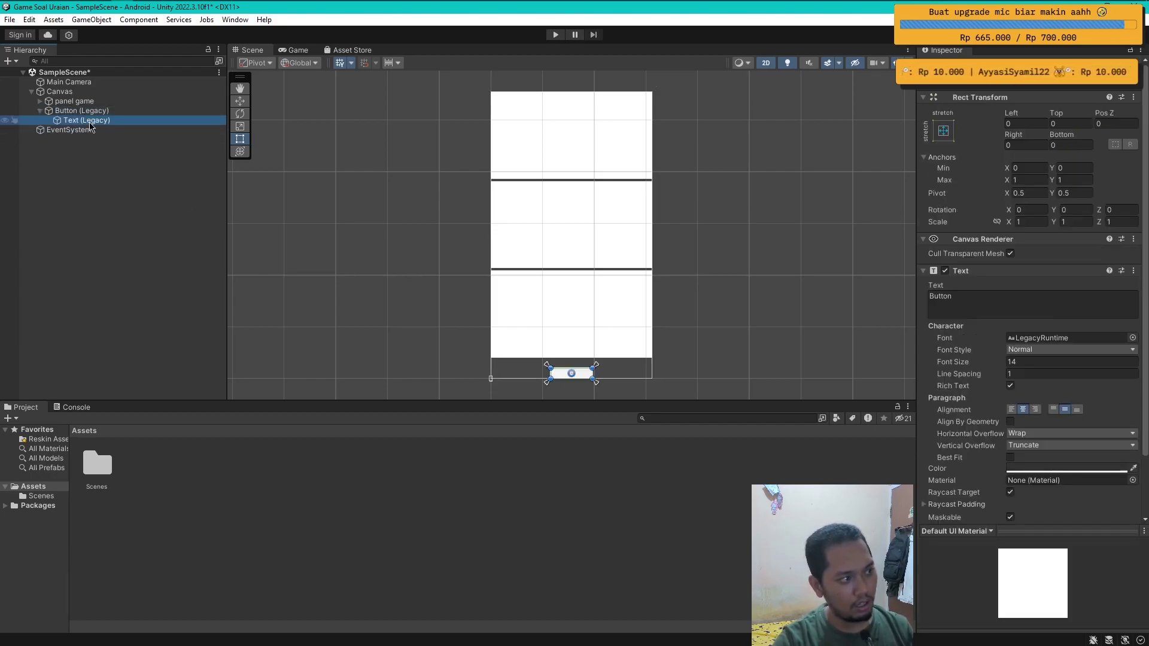
left_click(1066, 469)
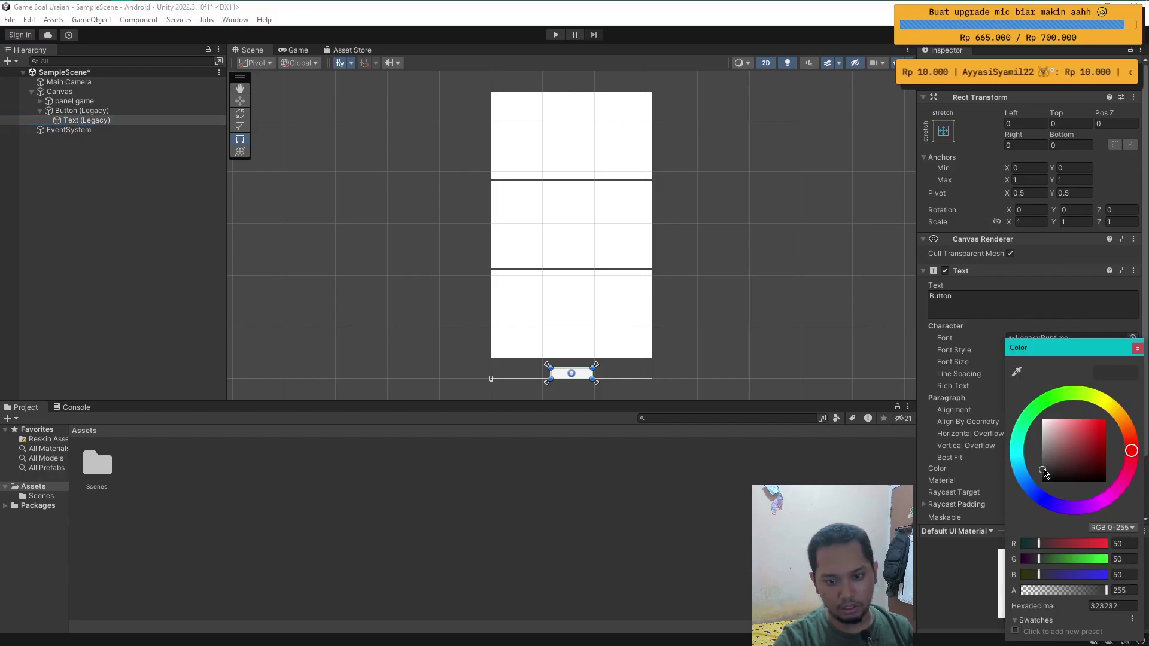
left_click(1145, 363)
left_click(1035, 362)
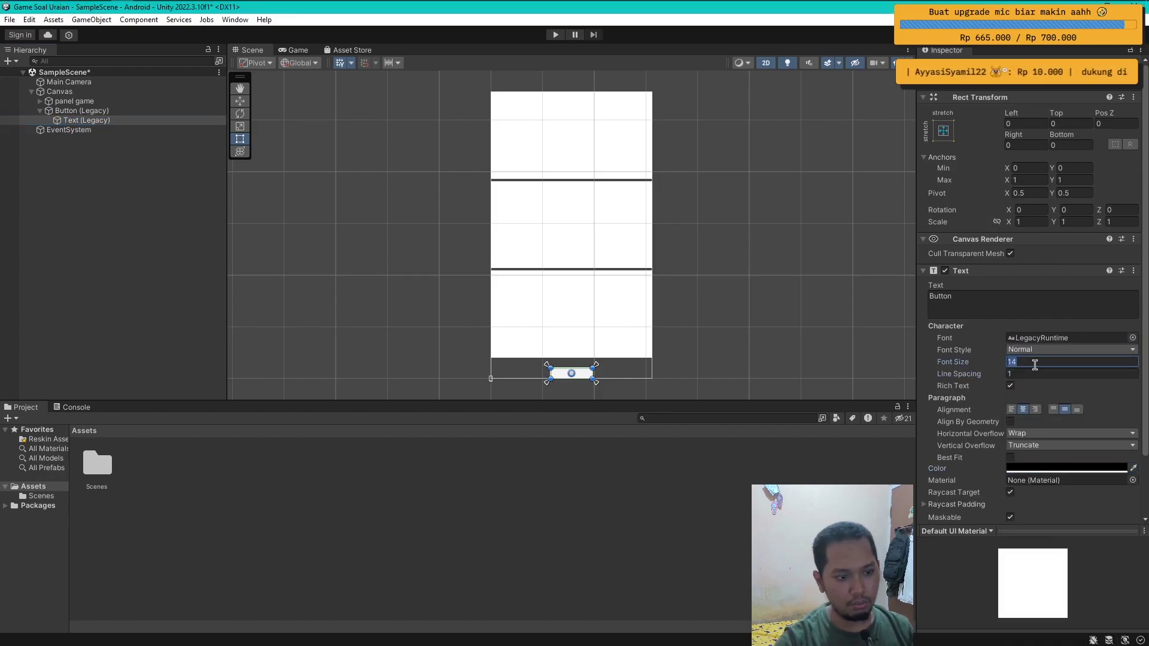
left_click(1041, 350)
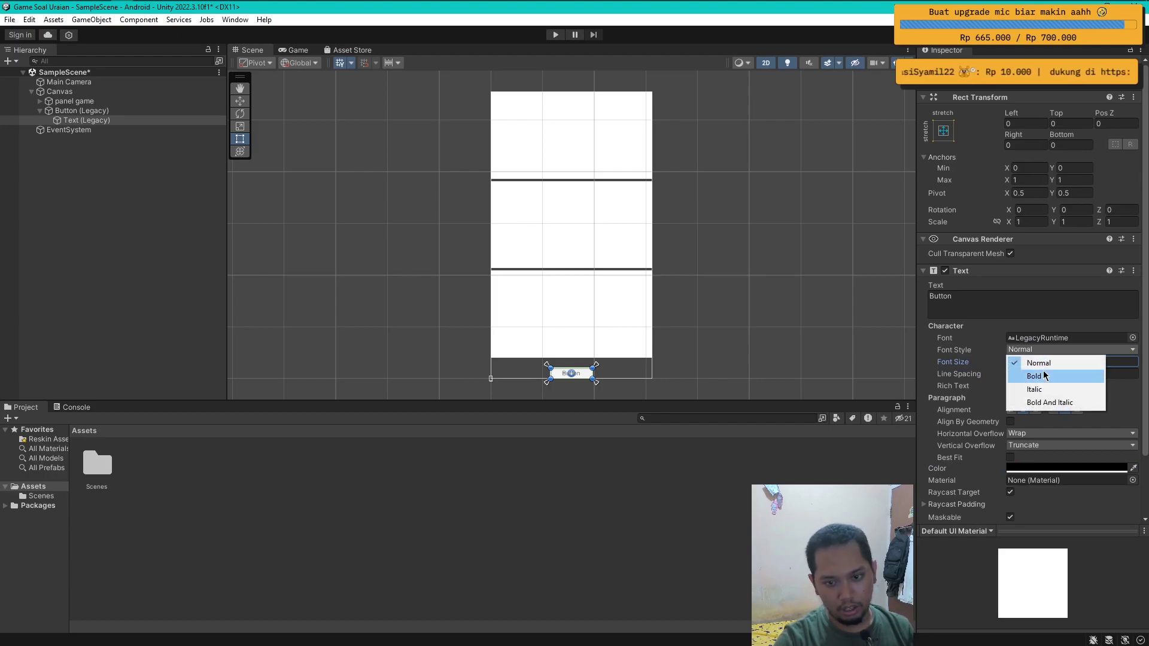
left_click(1043, 374)
left_click(277, 259)
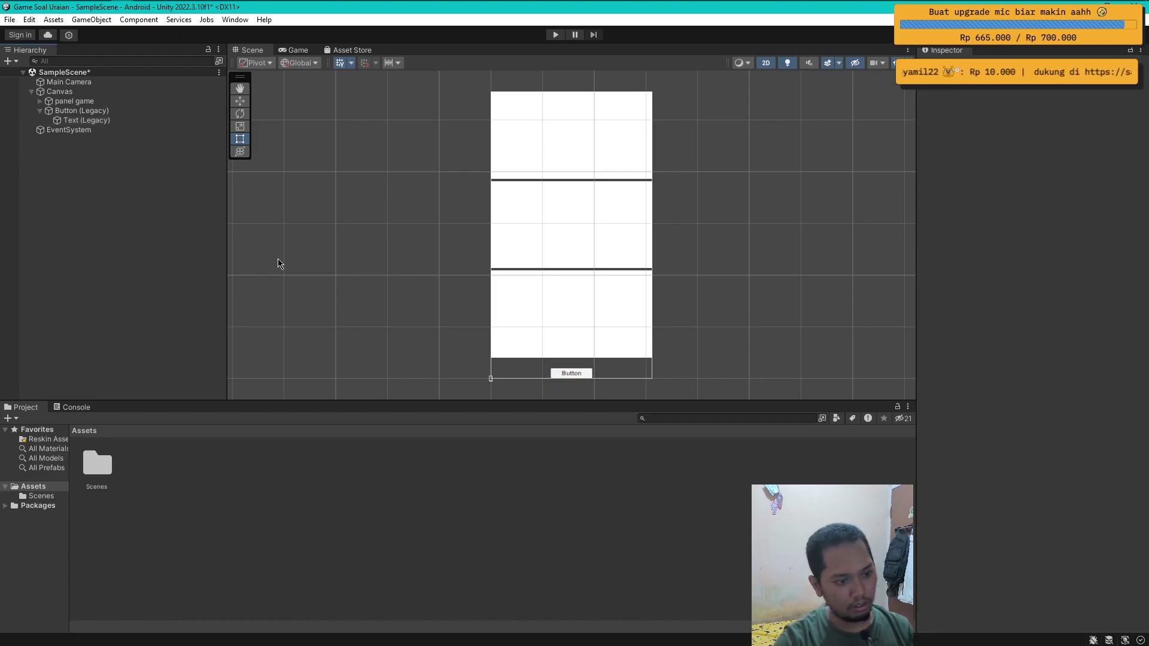
Step: Raise the button to Pos Y 10
left_click(299, 50)
left_click(252, 50)
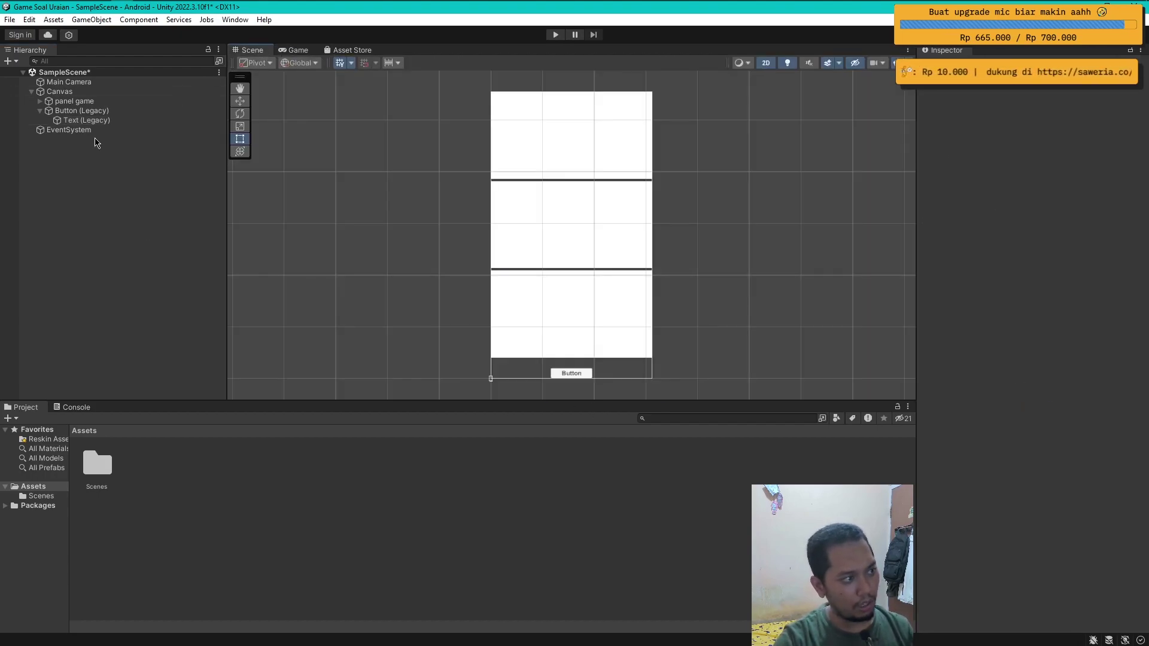
left_click(39, 110)
left_click(82, 111)
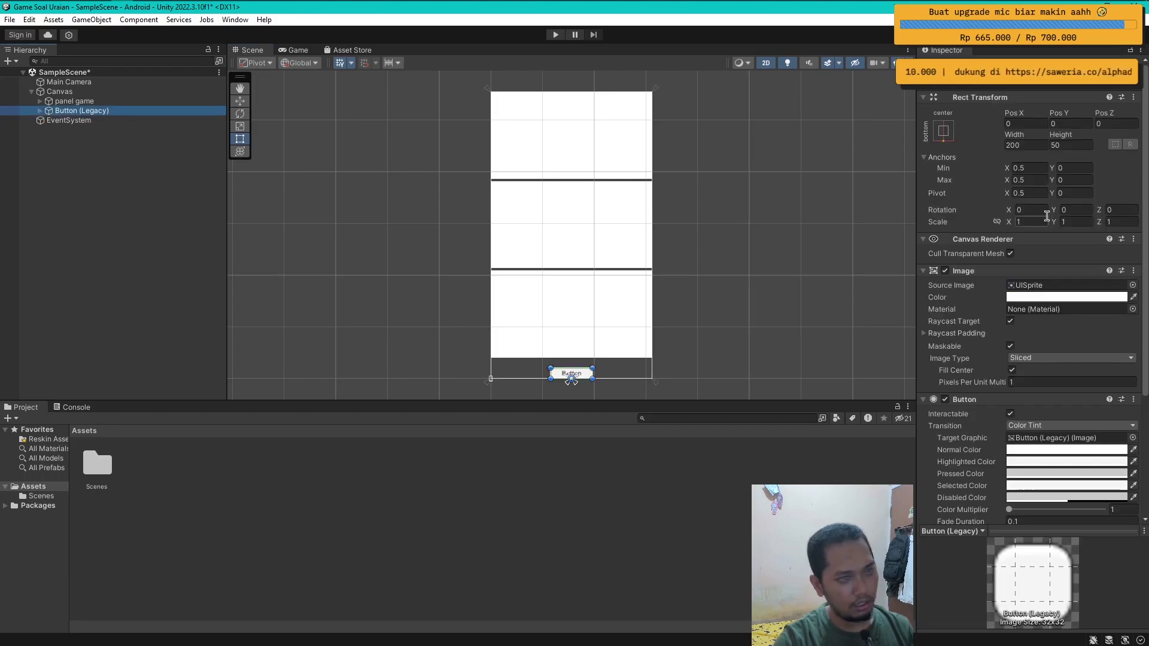
left_click(1071, 123)
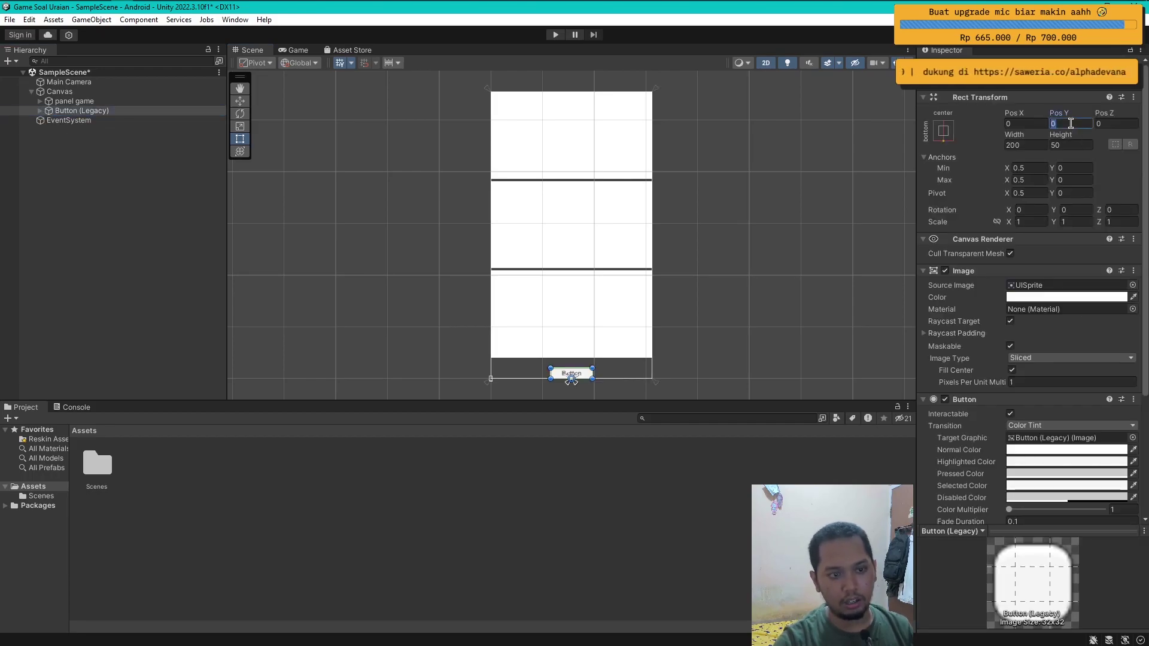
type("10")
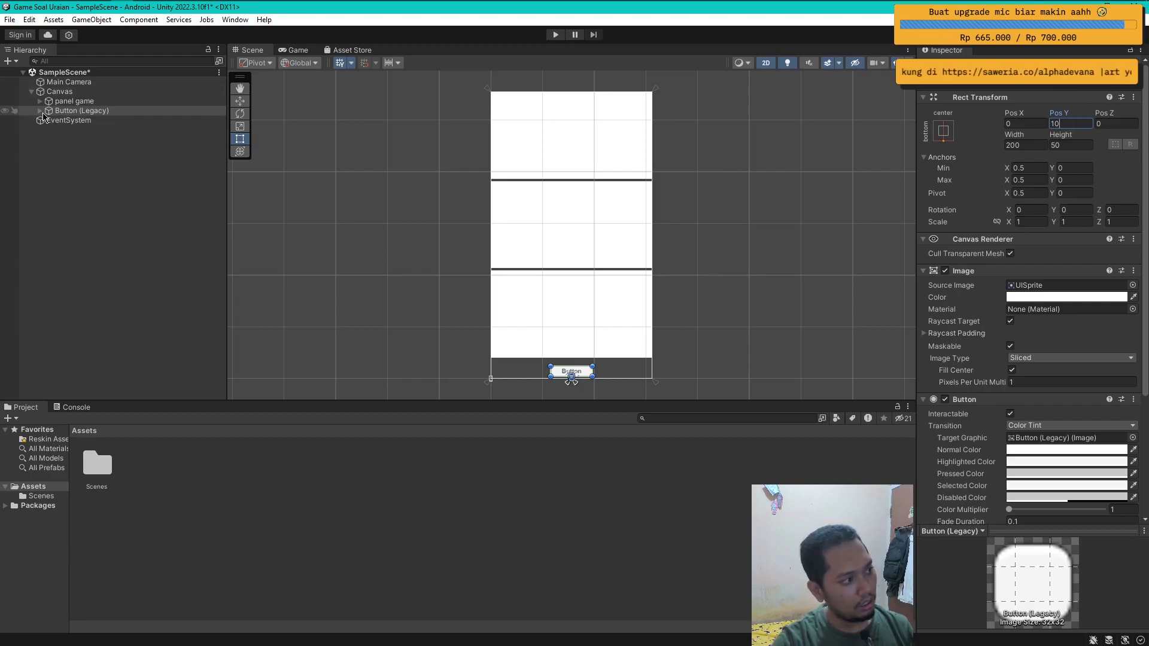
Step: Change the label text to 'Next!' and save the scene
left_click(40, 111)
left_click(82, 121)
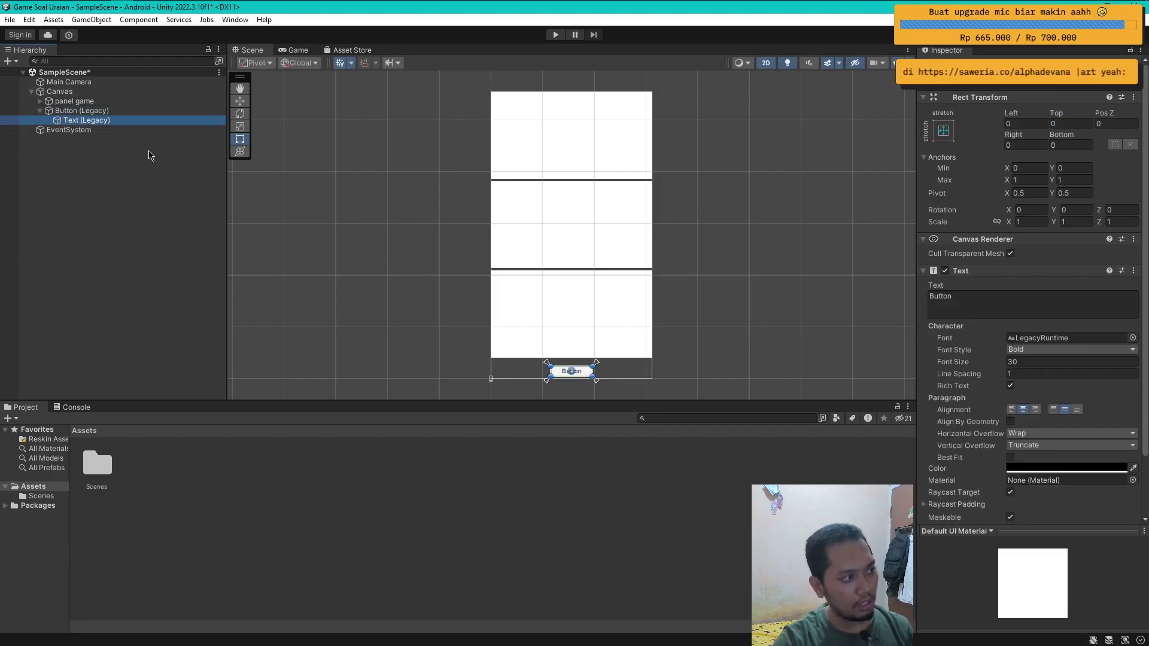
left_click(998, 301)
type("Next")
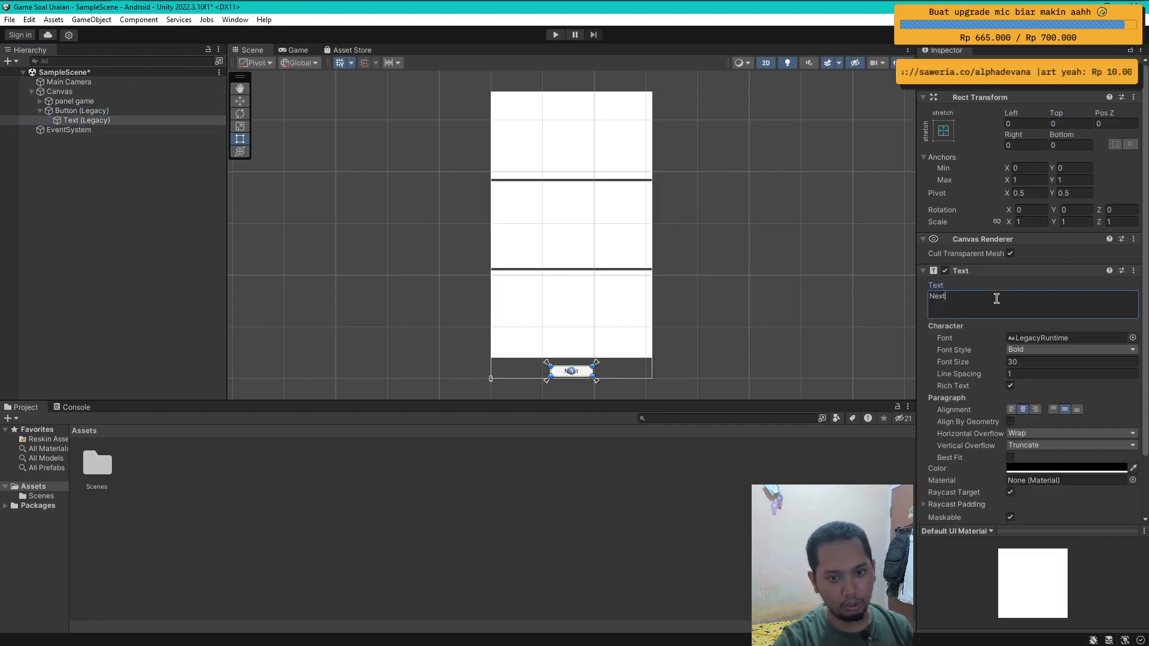
type("!")
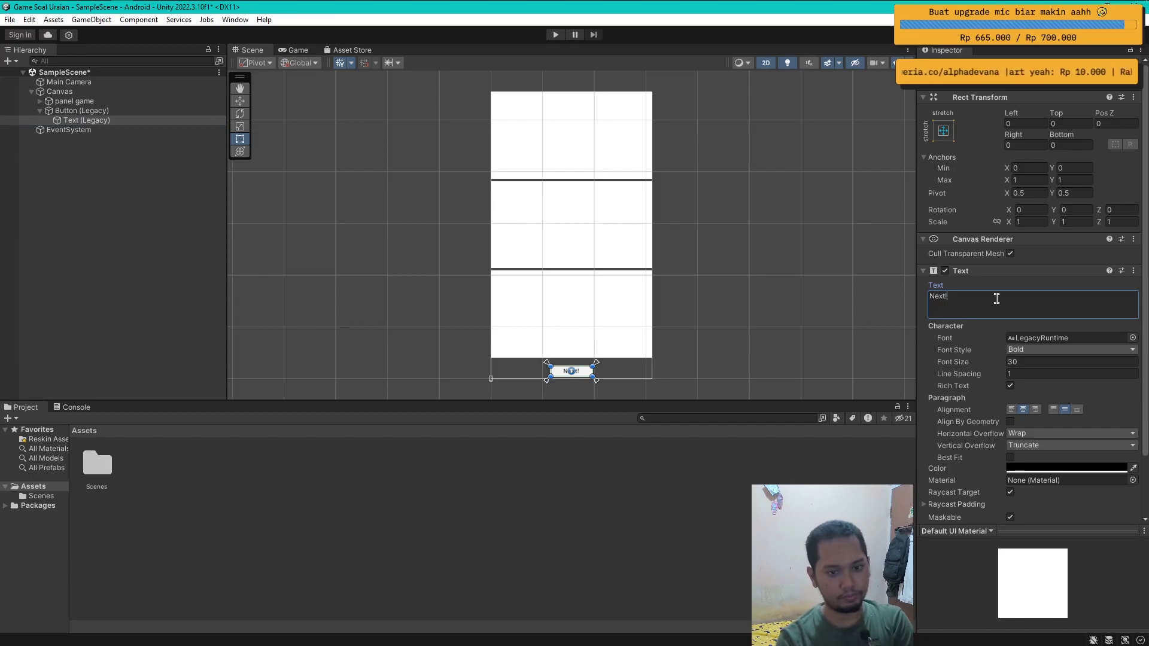
left_click(165, 236)
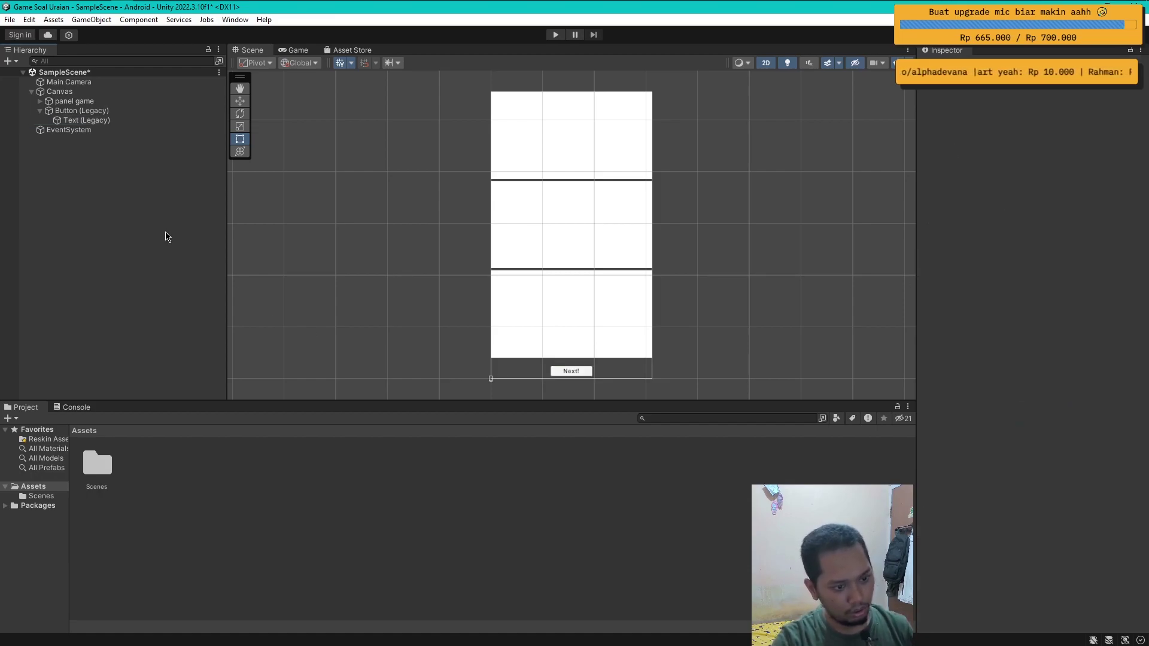
key("ctrl+s")
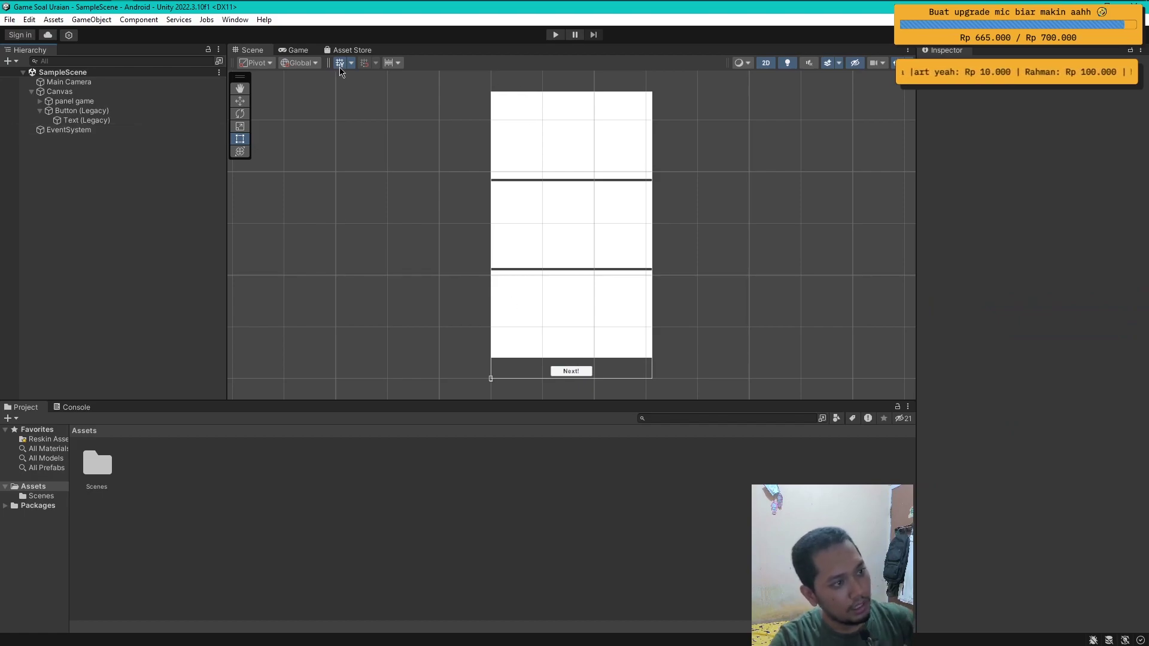
Step: Preview the quiz UI in the Game view at 18:9 and 9:20 portrait
left_click(310, 51)
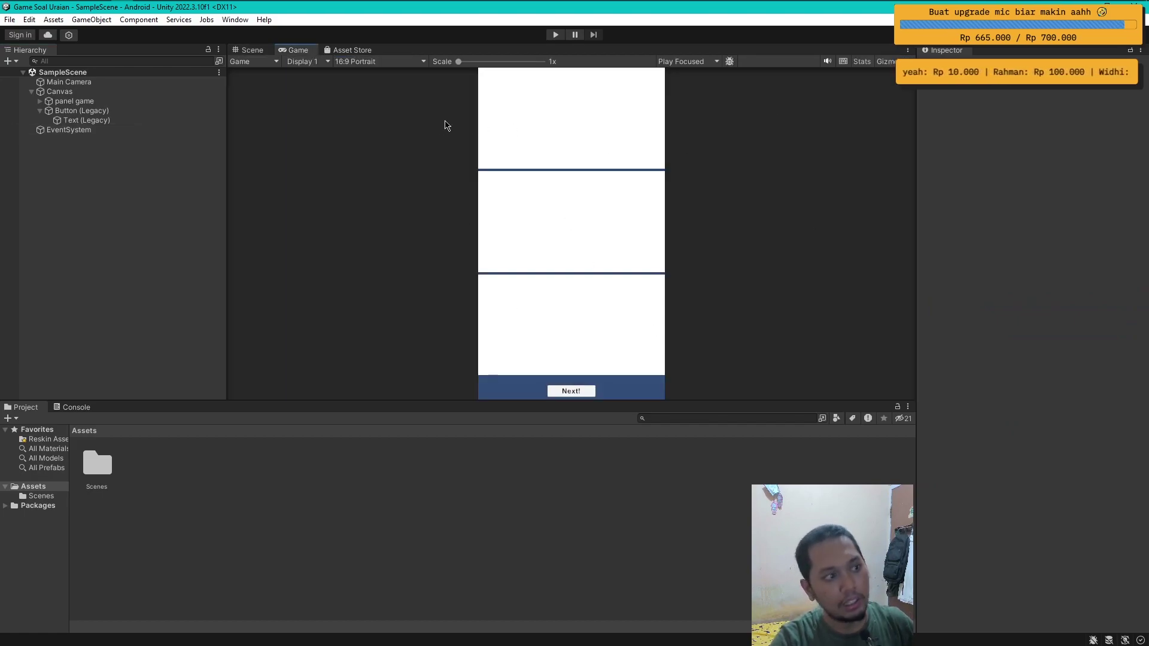
left_click(379, 62)
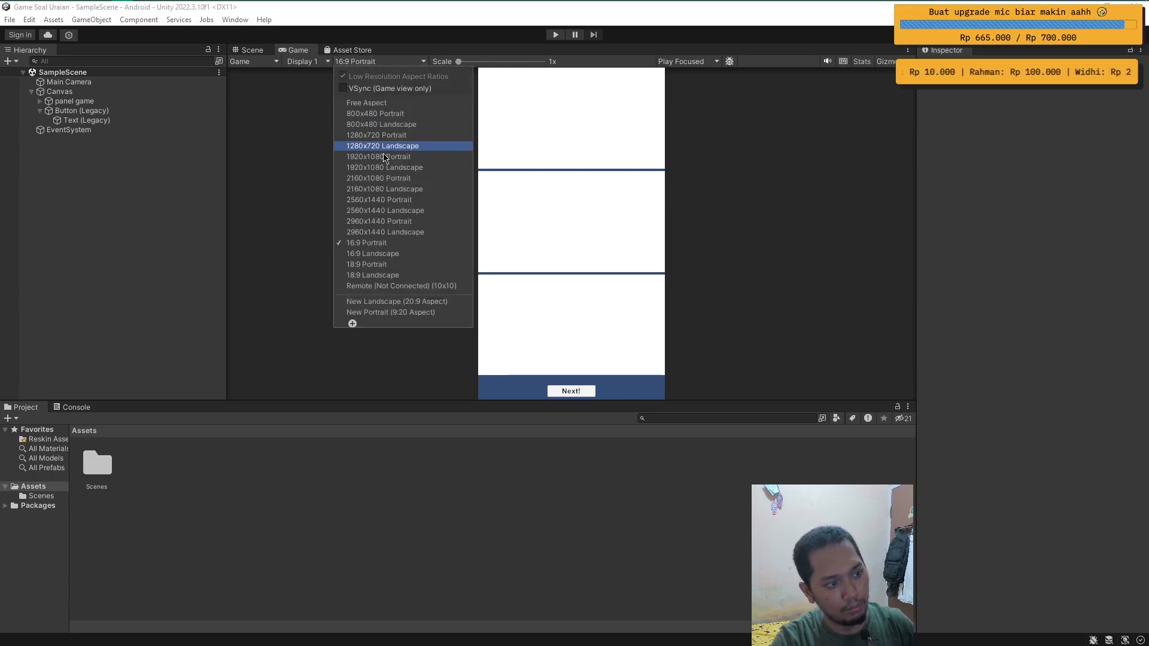
left_click(376, 265)
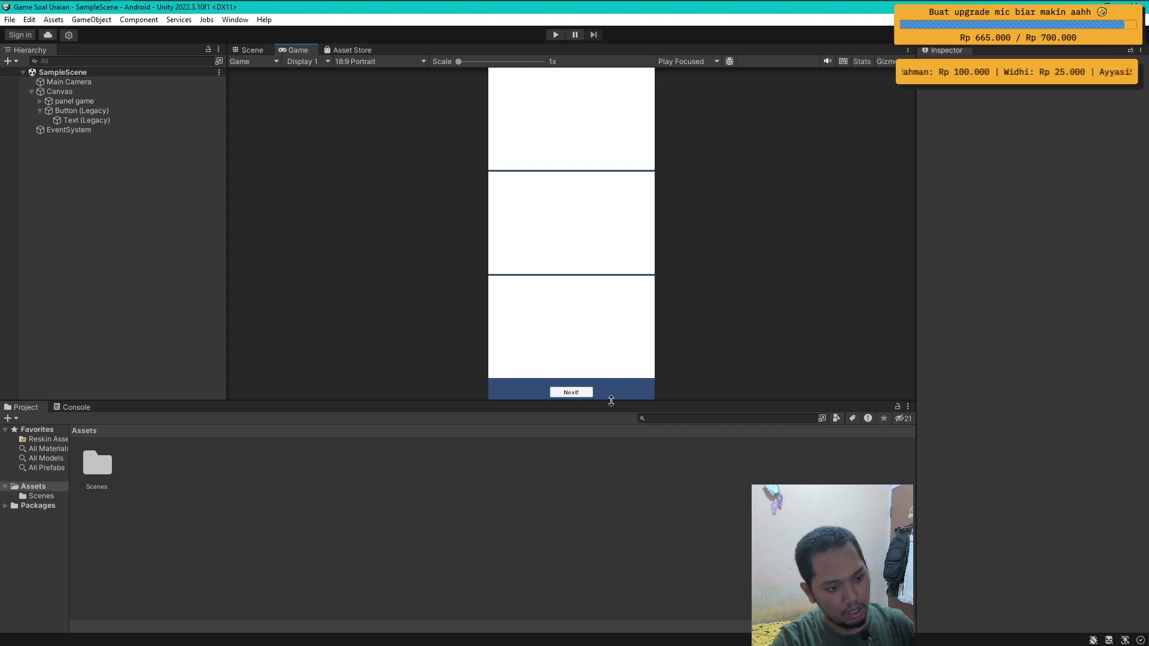
left_click(359, 64)
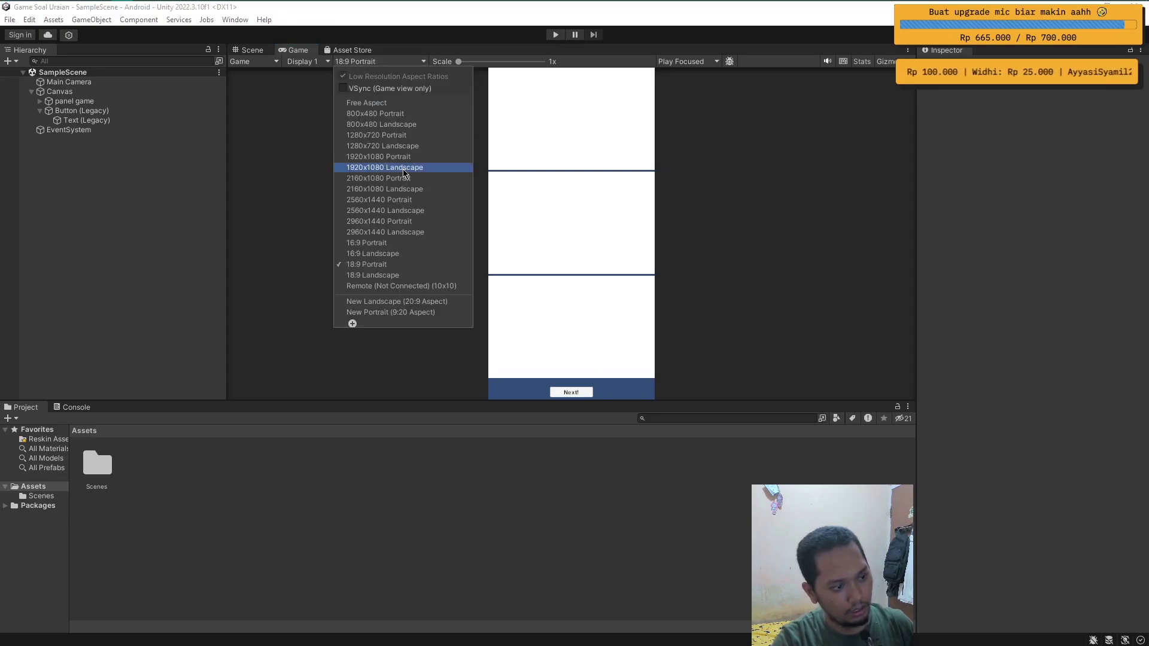
left_click(390, 313)
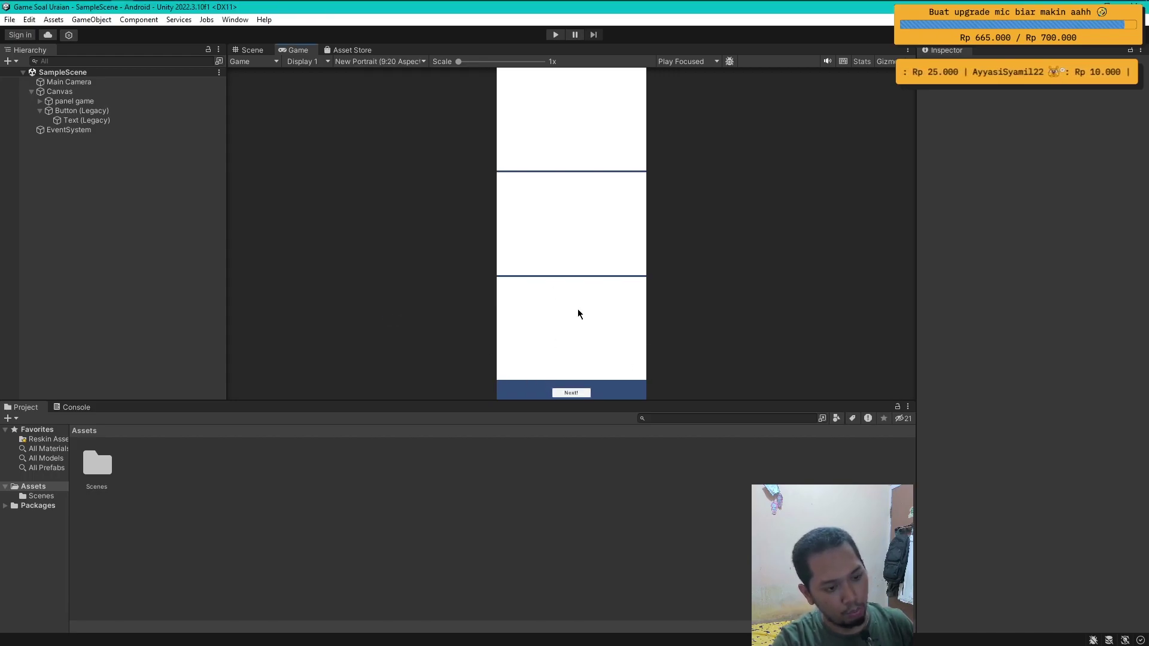
left_click(396, 62)
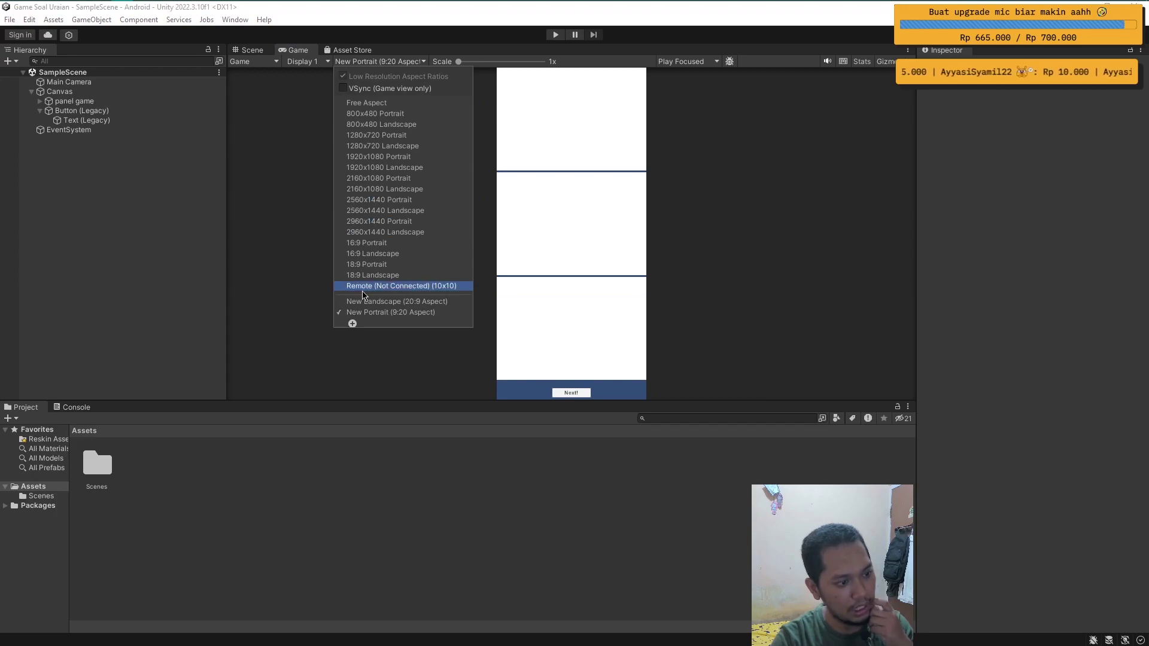
left_click(251, 50)
Step: Set the Game view to 16:9 Portrait and select Button (Legacy)
left_click(310, 52)
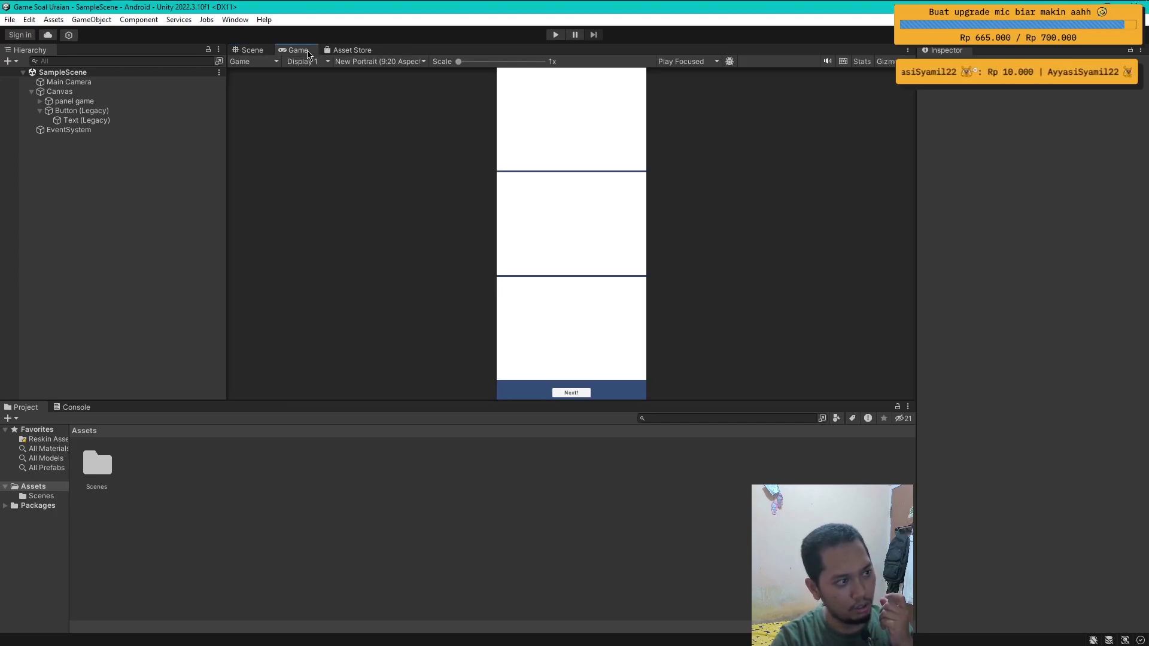
left_click(377, 62)
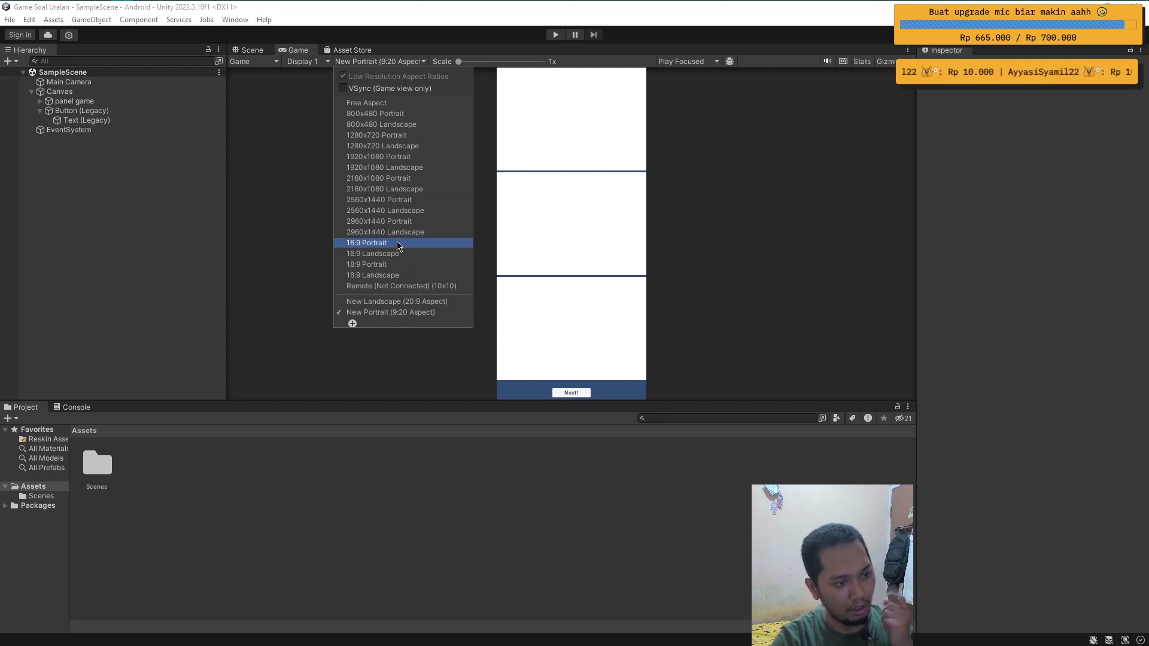
left_click(367, 244)
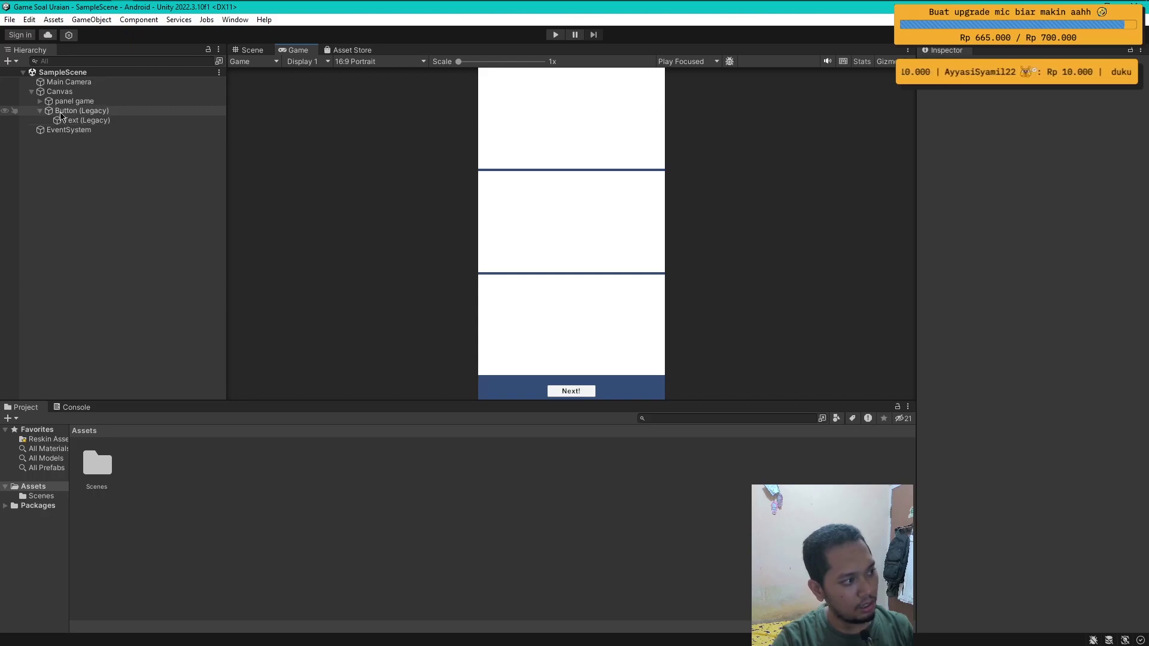
left_click(40, 111)
left_click(81, 111)
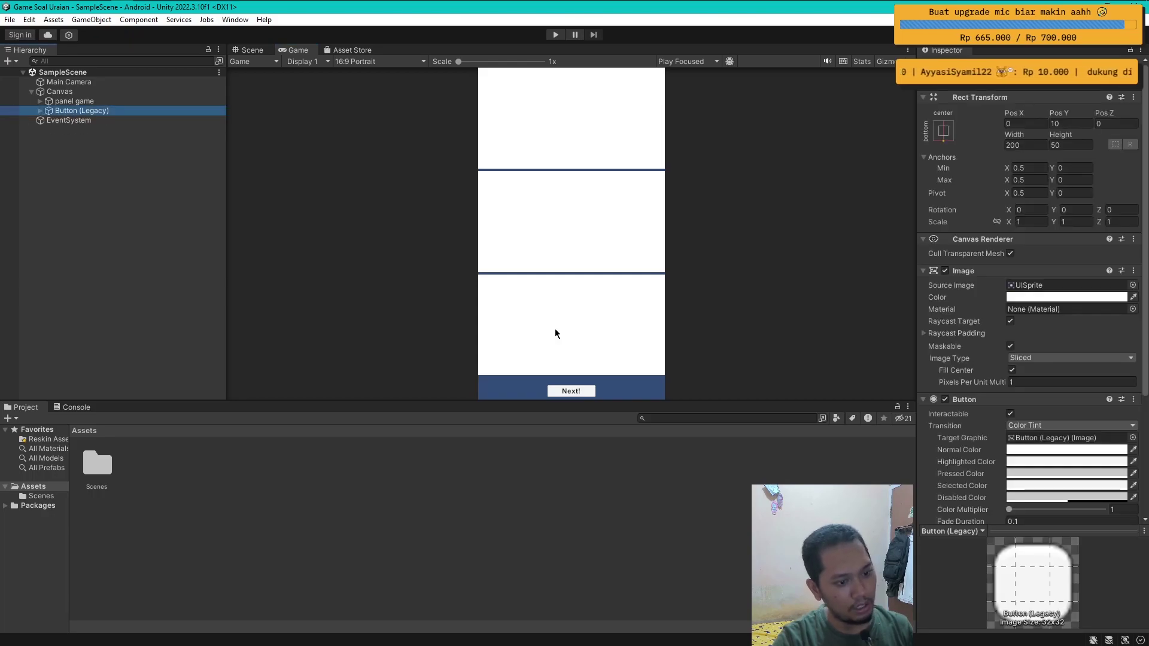
Step: Change panel game's bottom padding to 70
left_click(96, 101)
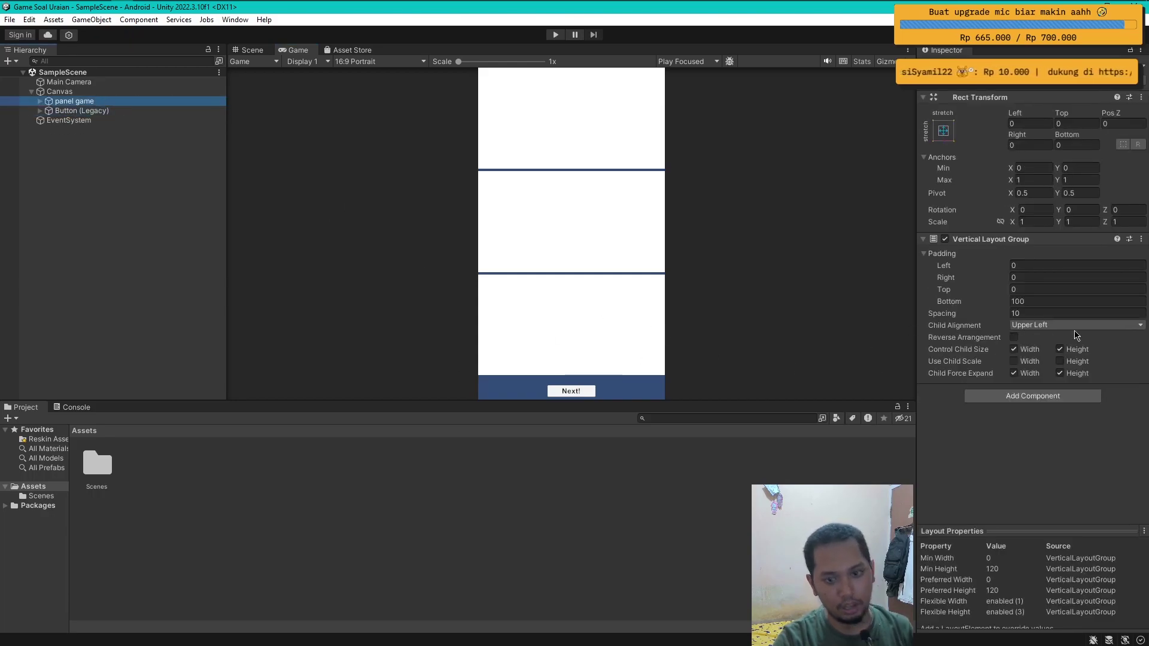
left_click(1035, 302)
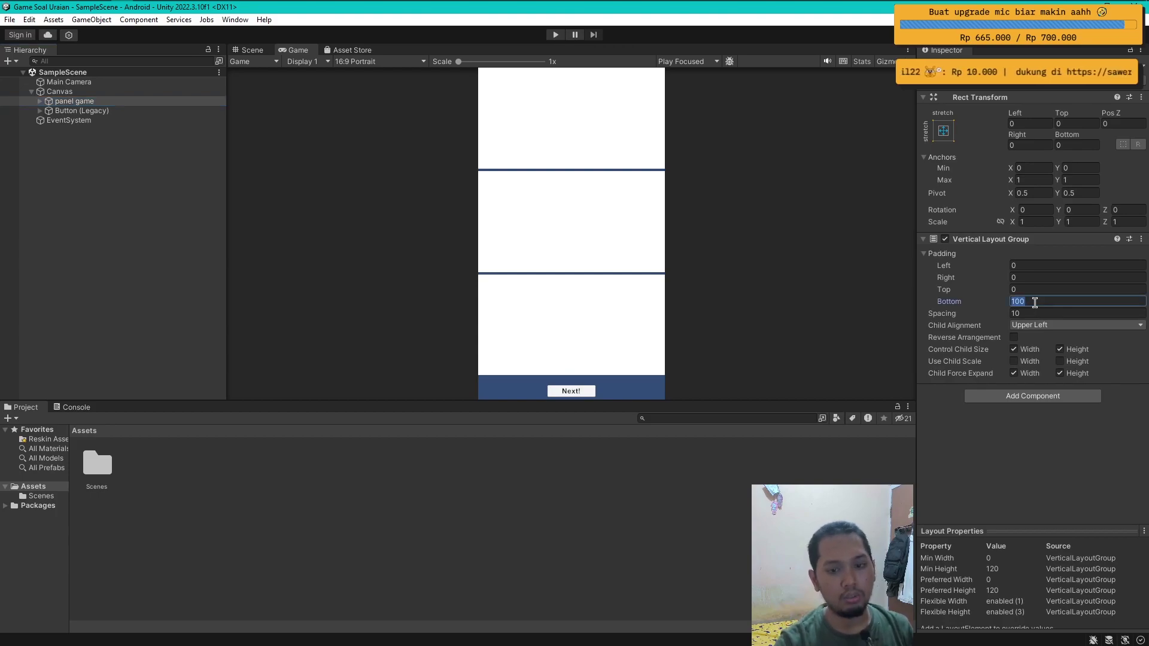
type("50")
key("BackSpace")
key("BackSpace")
type("6")
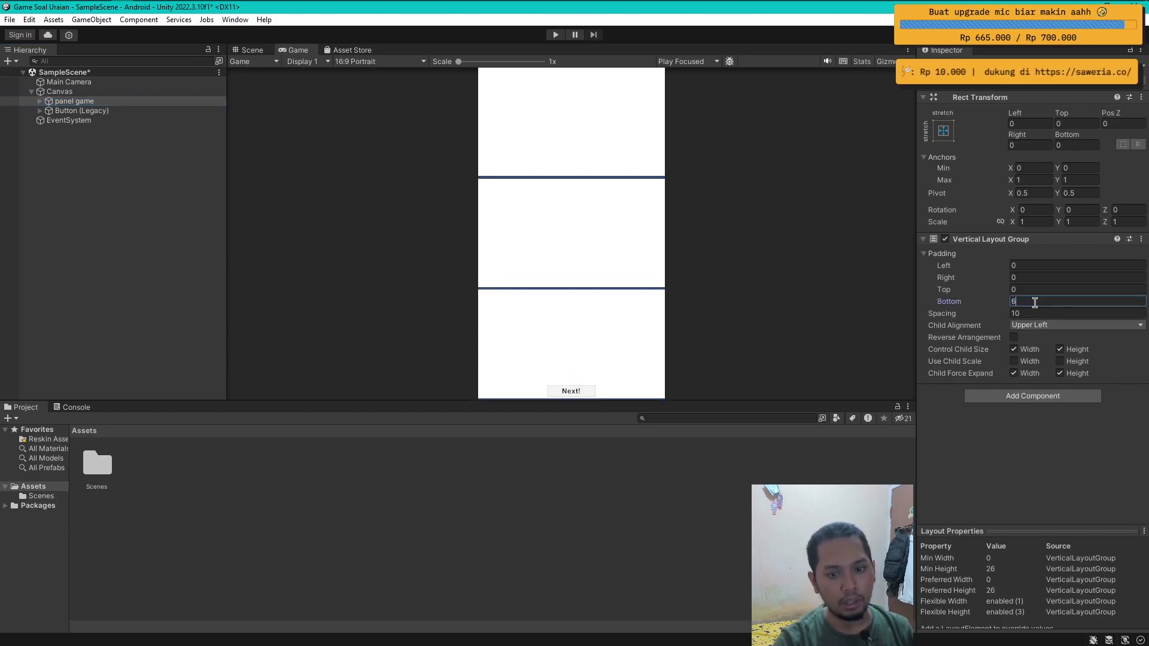
type("070")
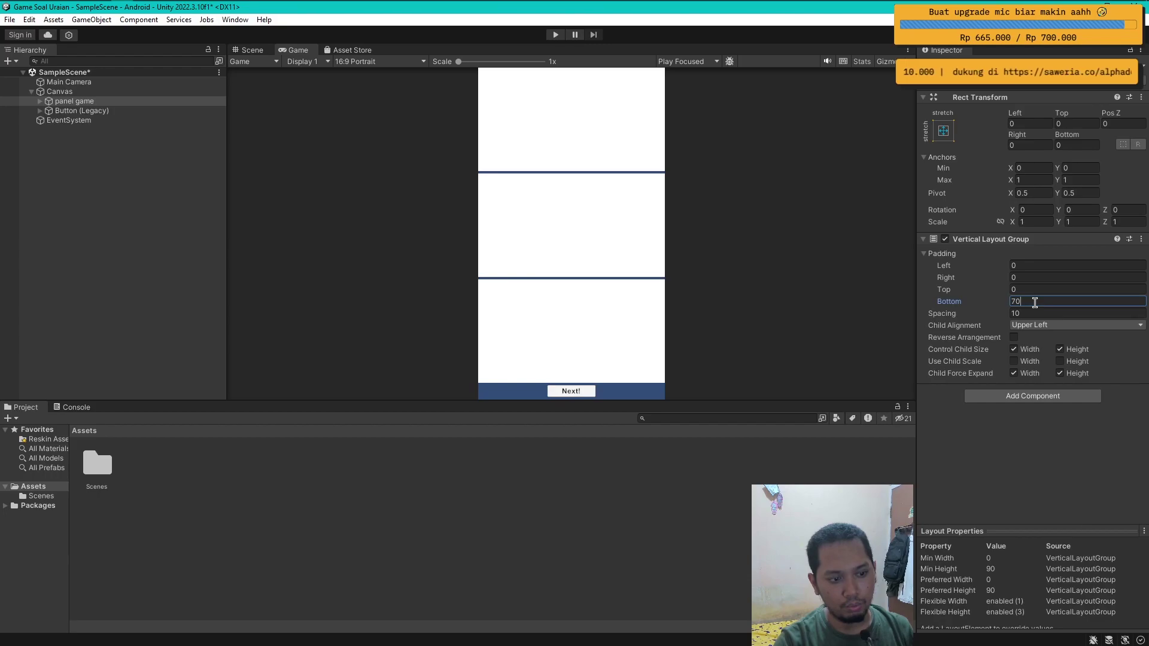
Step: Preview the layout at 9:20 portrait and 16:9 landscape, ending on 16:9 portrait
left_click(389, 61)
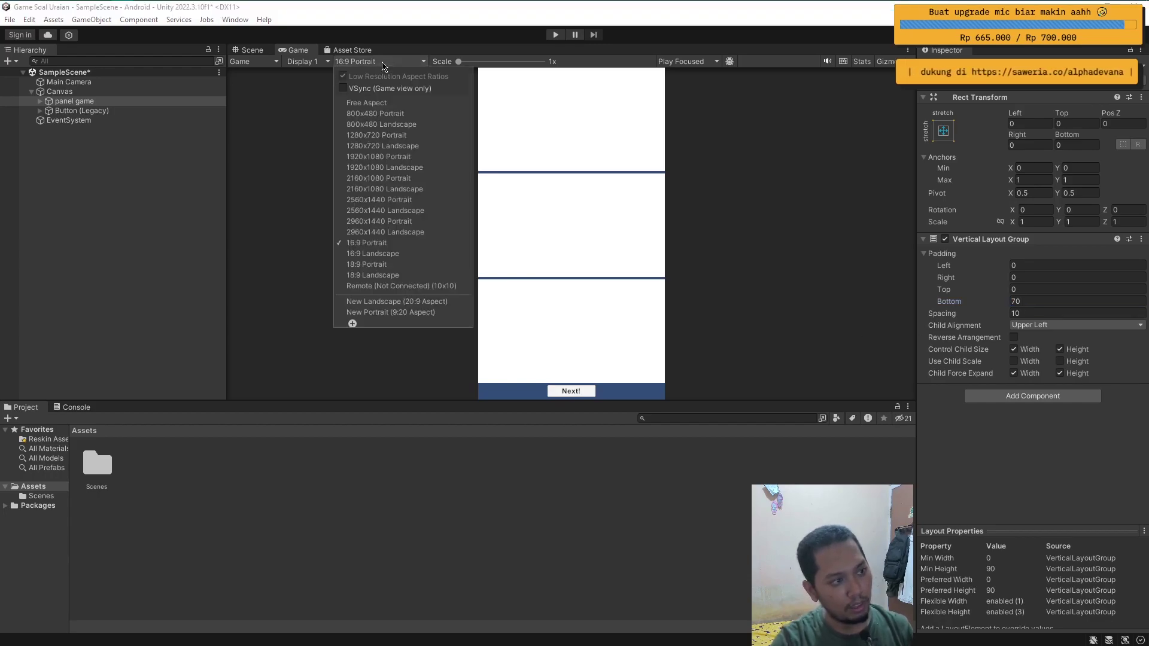
left_click(377, 312)
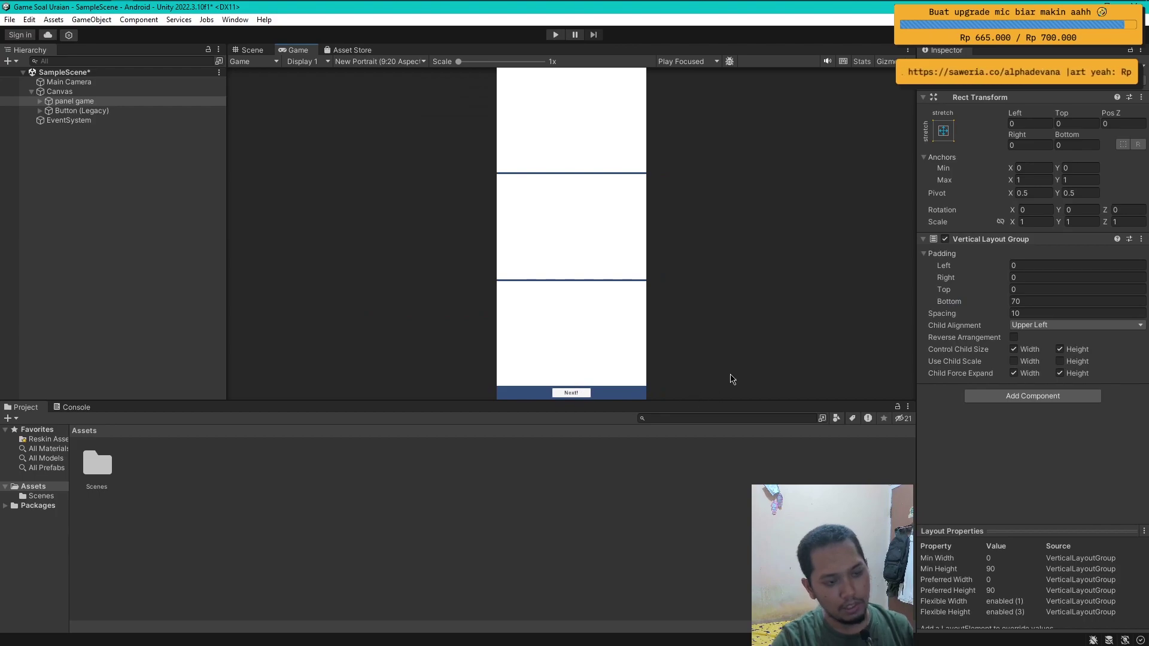
left_click(403, 61)
left_click(395, 251)
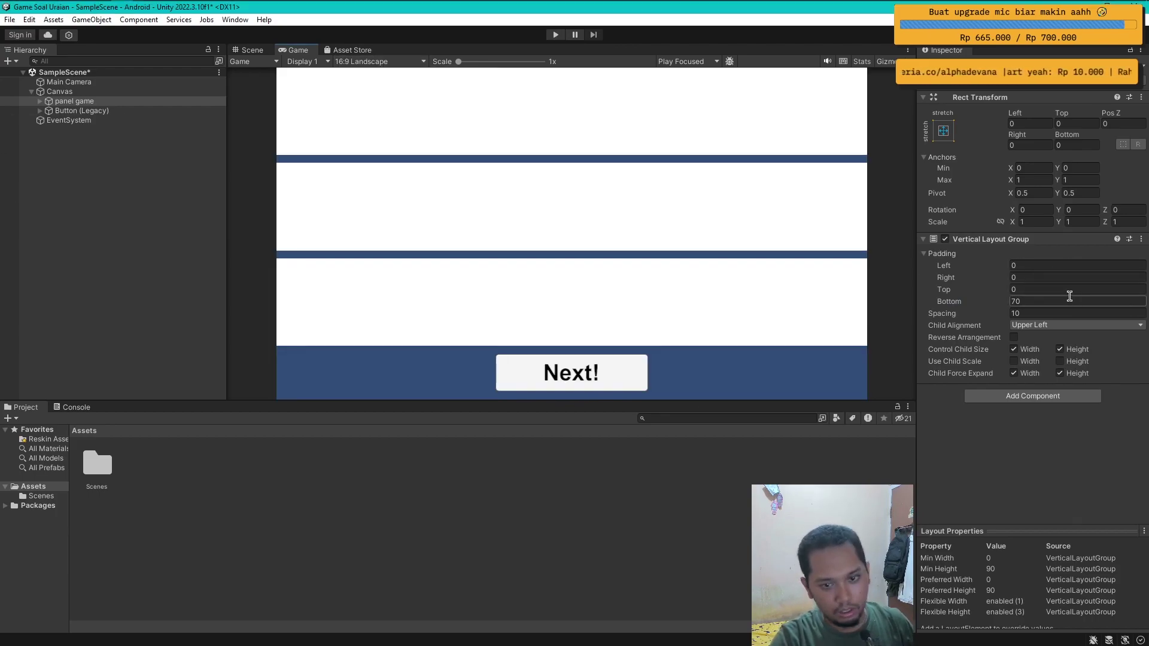
left_click(421, 63)
left_click(387, 245)
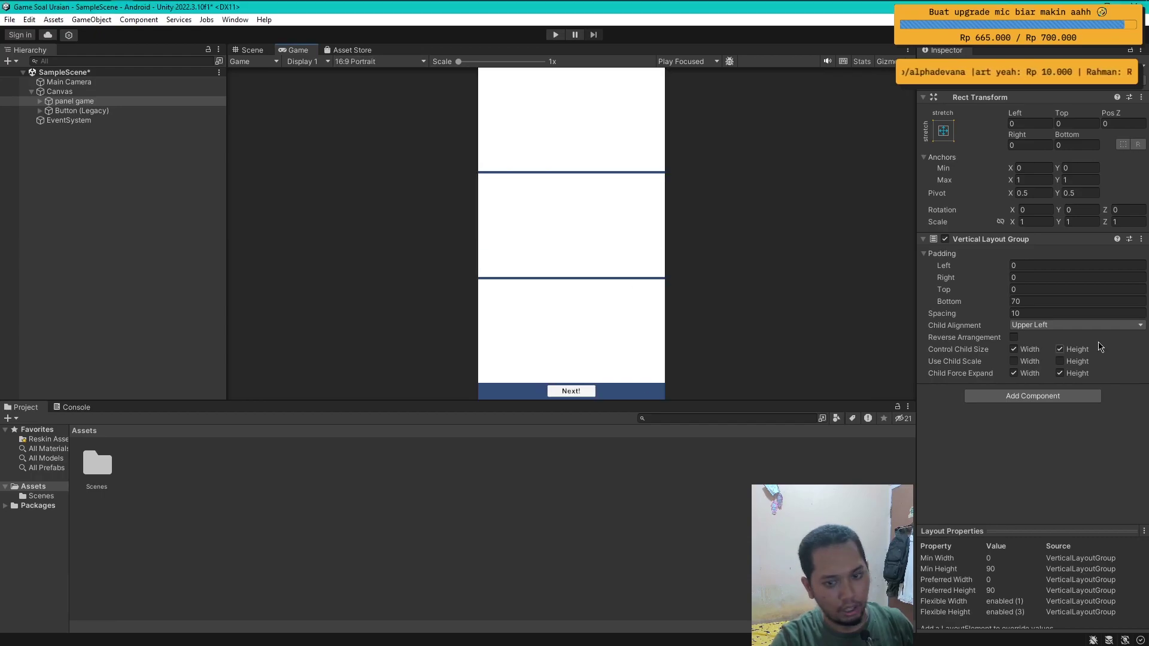
left_click(1018, 313)
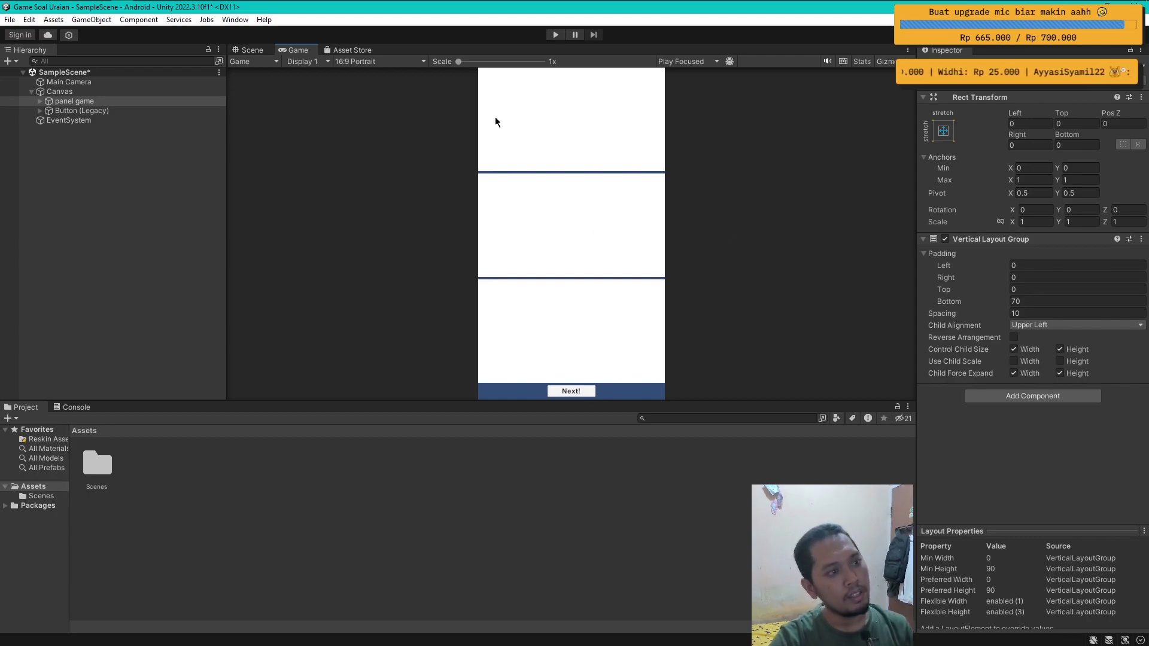
Step: Expand panel game and rename its first image to 'bagian atas'
left_click(40, 101)
left_click(81, 112)
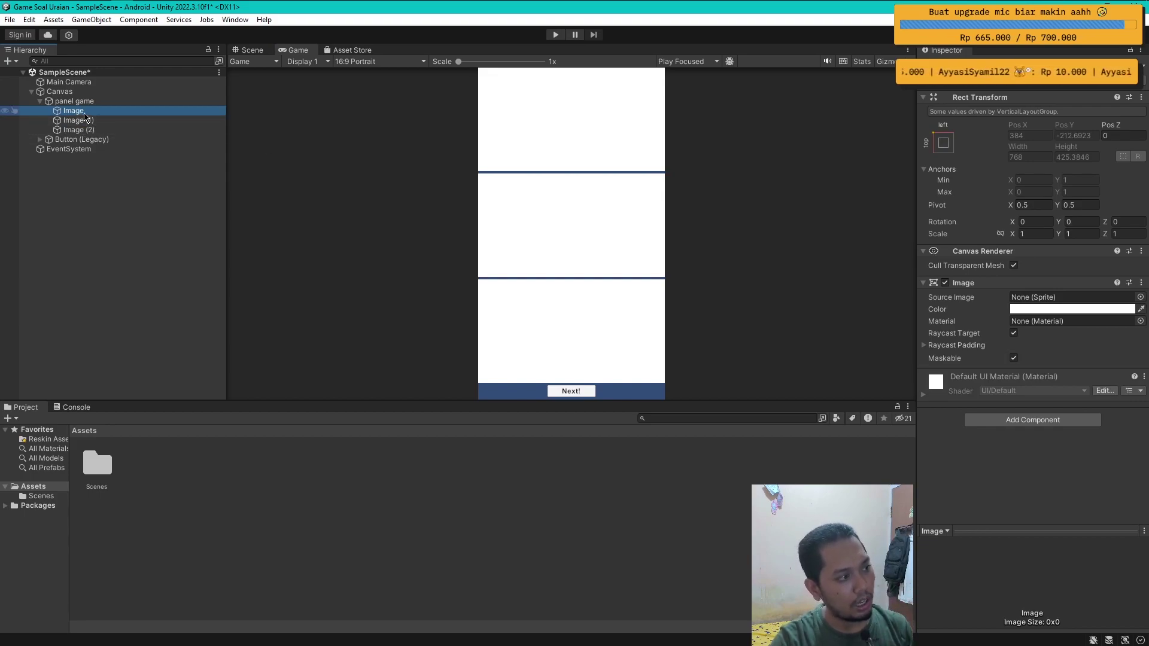
left_click(83, 113)
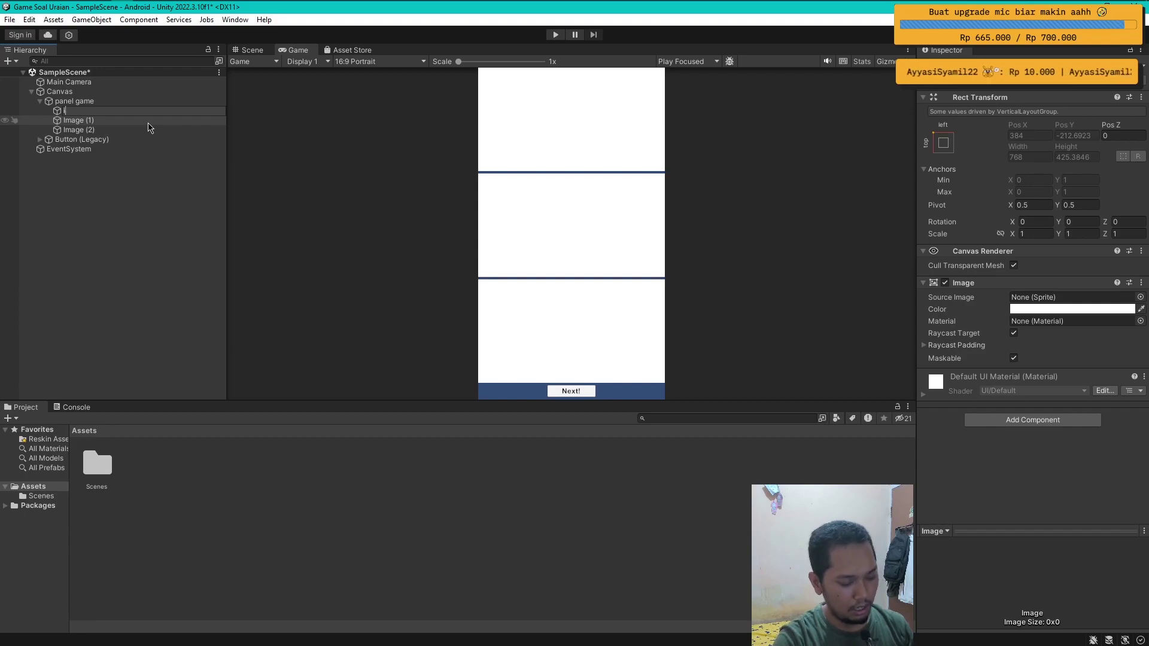
type("mage soal")
key("Return")
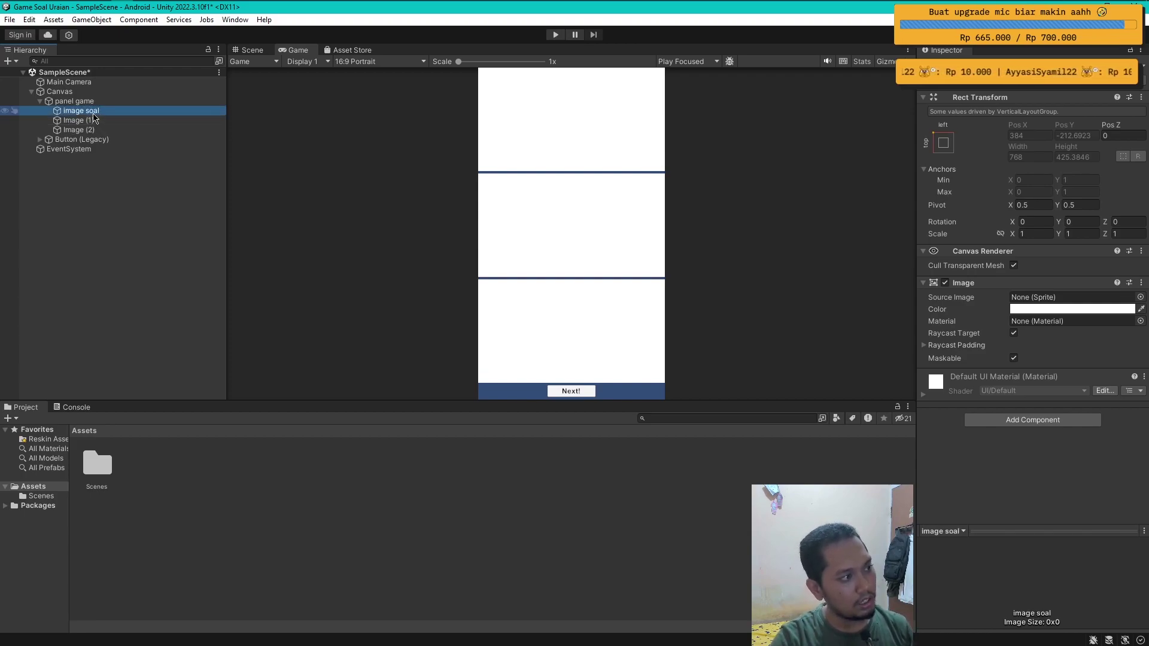
left_click(118, 110)
type("bagian atas")
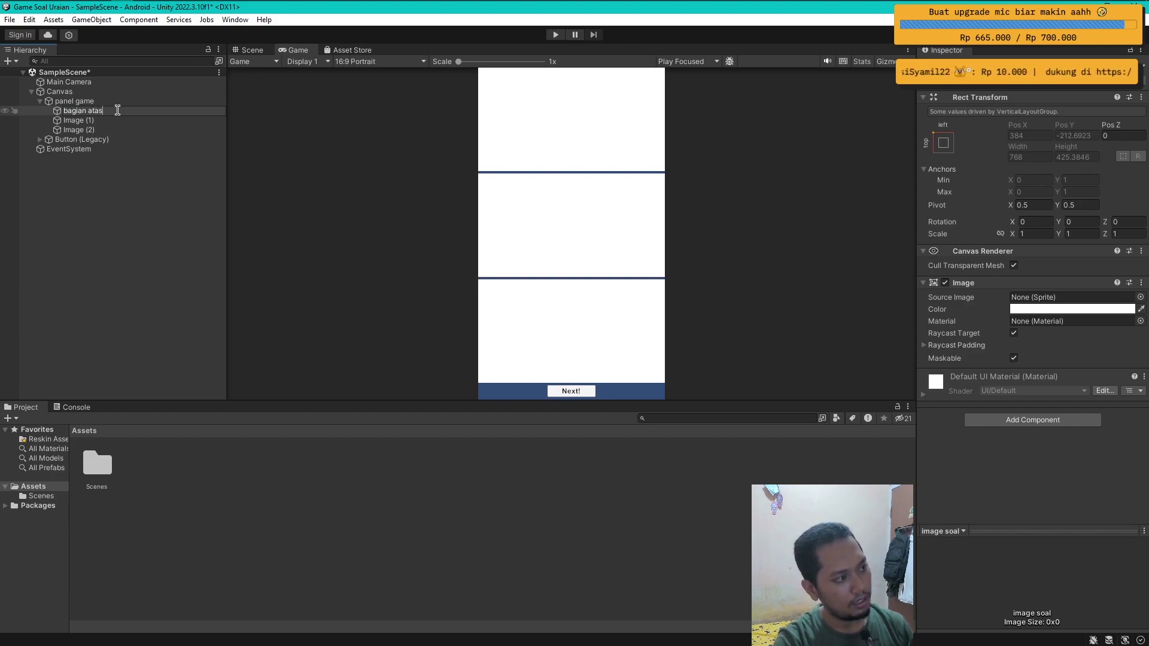
key("Return")
Step: Rename the second and third images to 'bagian tengah' and 'bagian bawah'
key("Down")
key("F2")
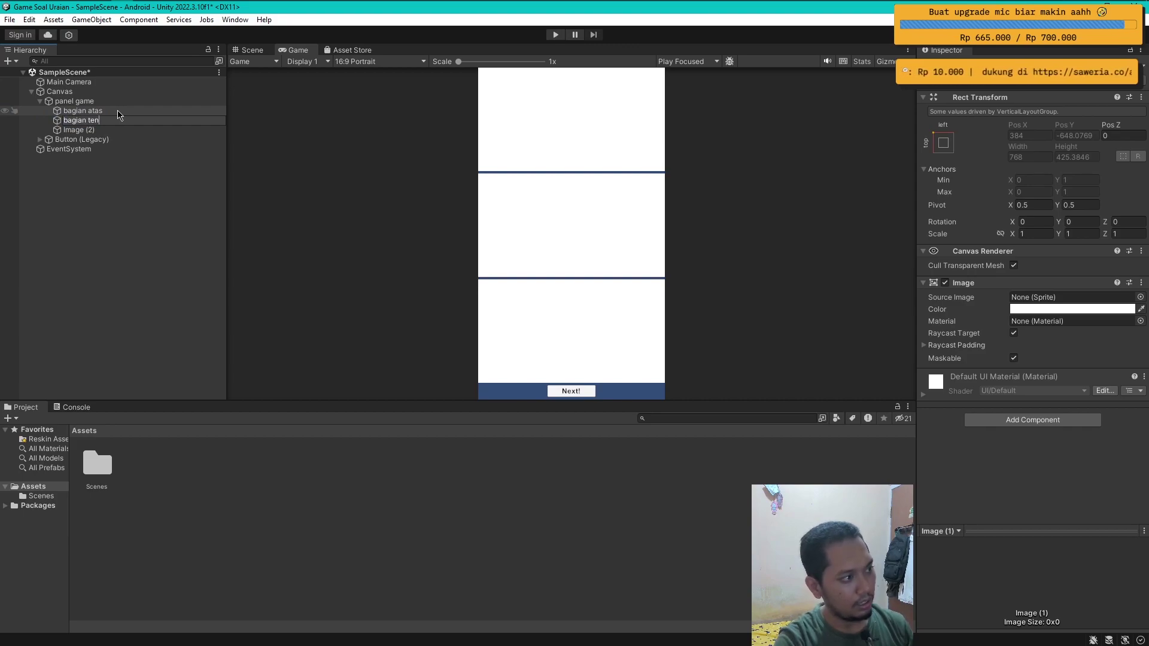
key("Return")
key("Down")
key("F2")
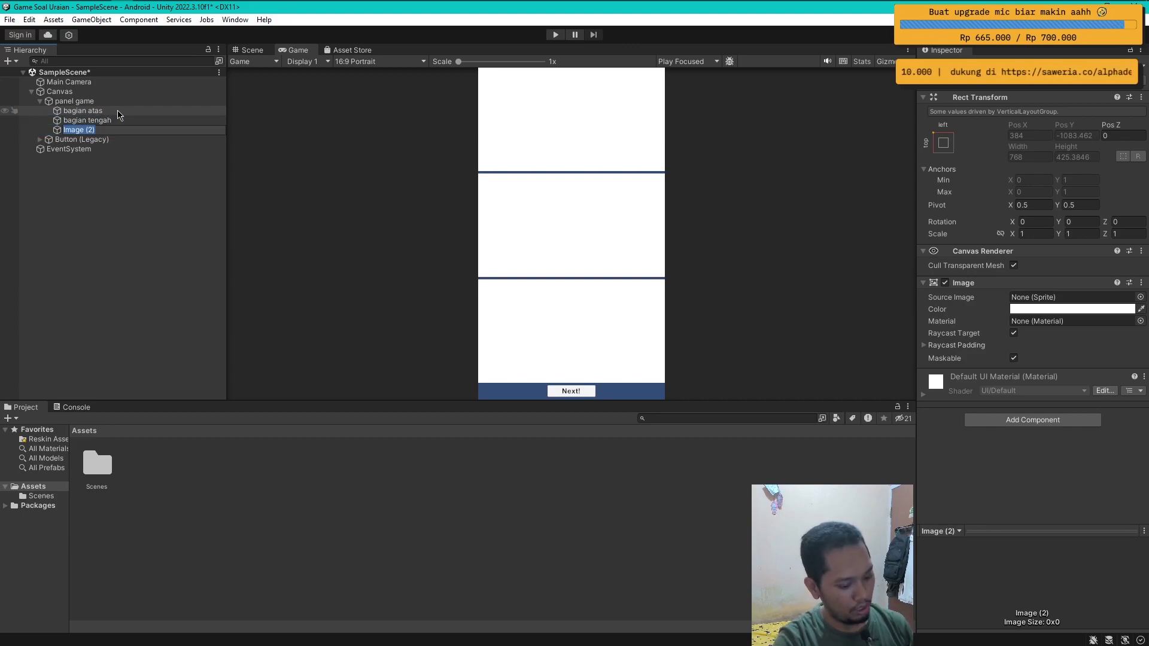
type("h")
key("Return")
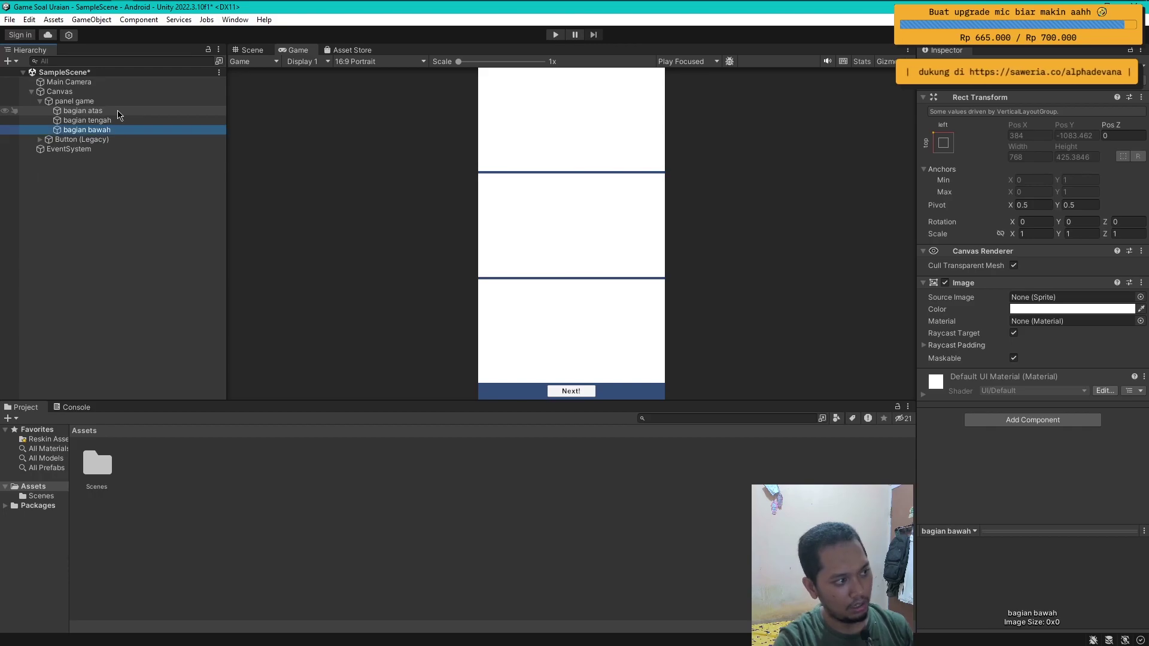
Step: Add a UI Image inside bagian atas, keeping the default name Image
left_click(108, 115)
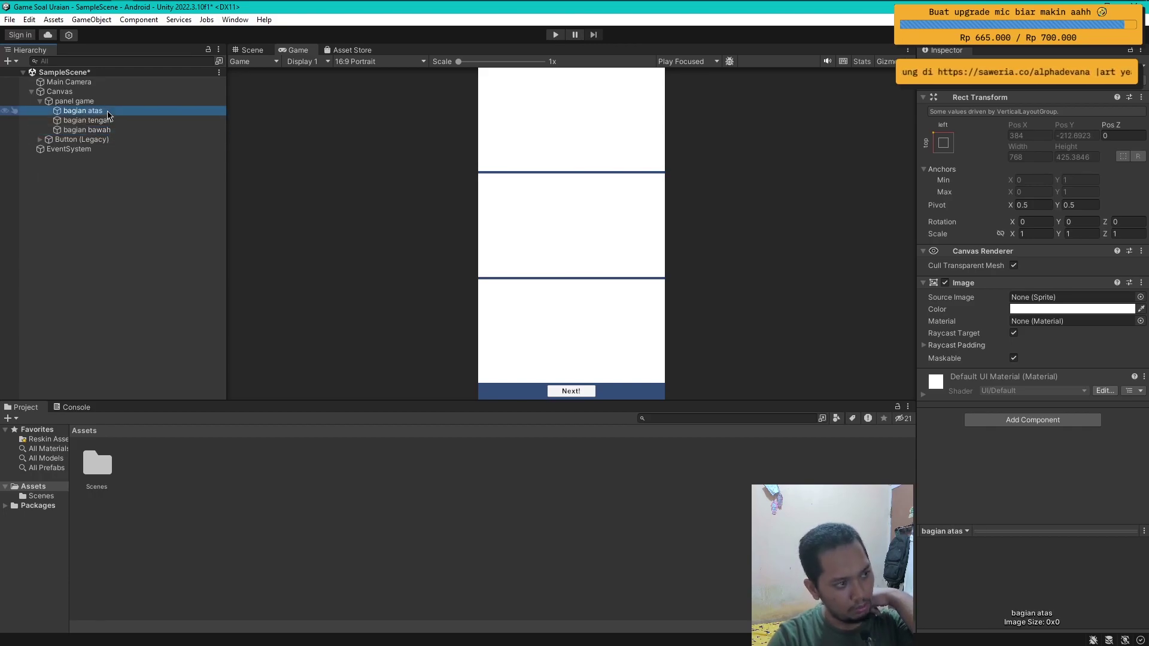
right_click(108, 115)
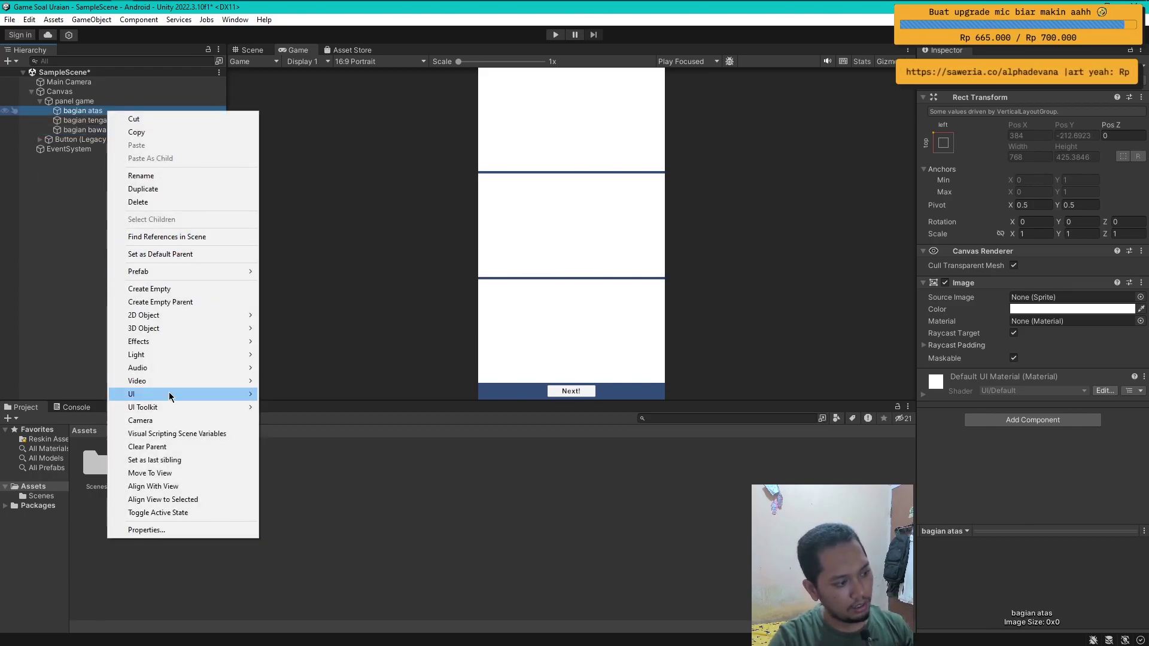
mouse_move(192, 395)
left_click(336, 391)
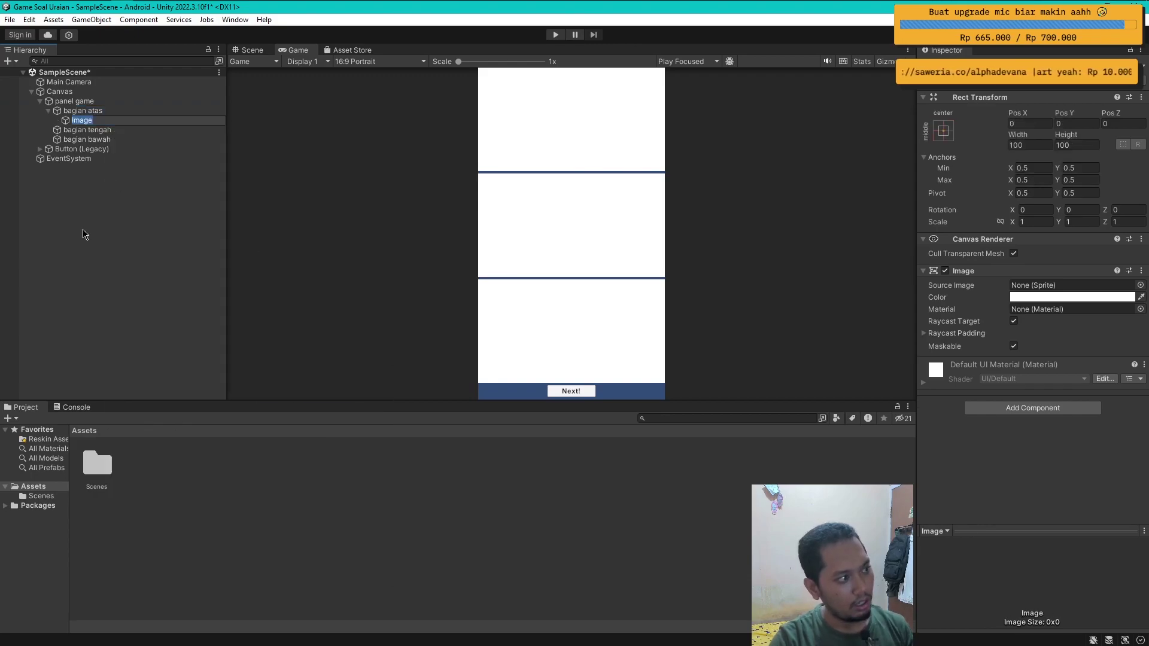
key("Return")
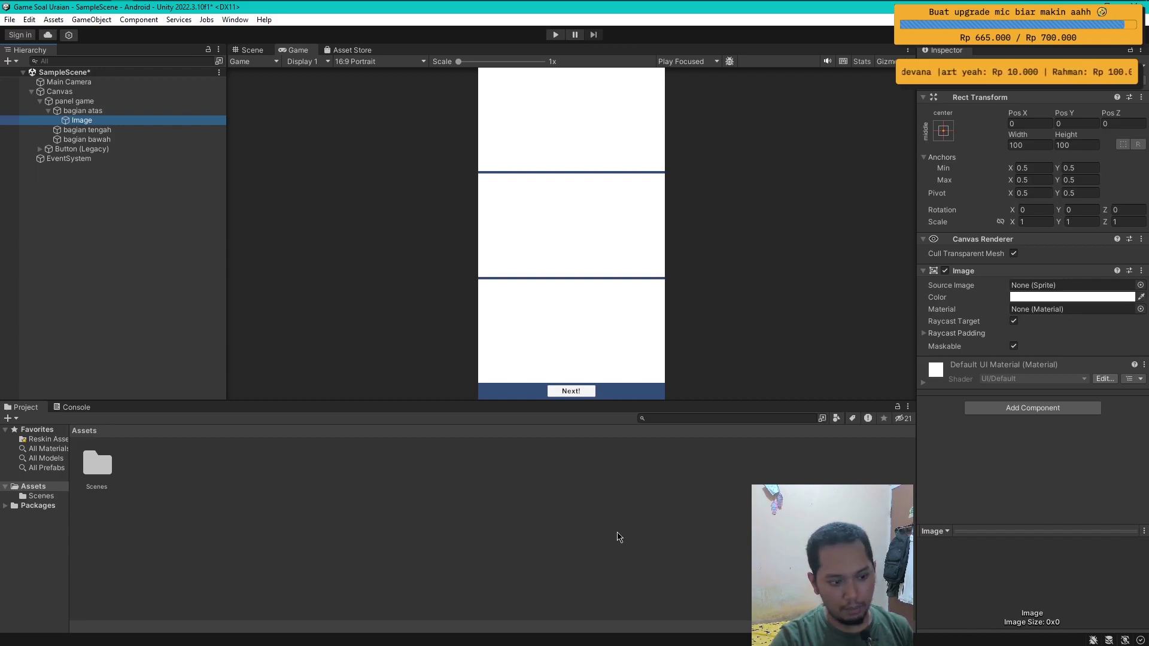
Step: Browse the new image's Source Image sprites without choosing one
left_click(1140, 285)
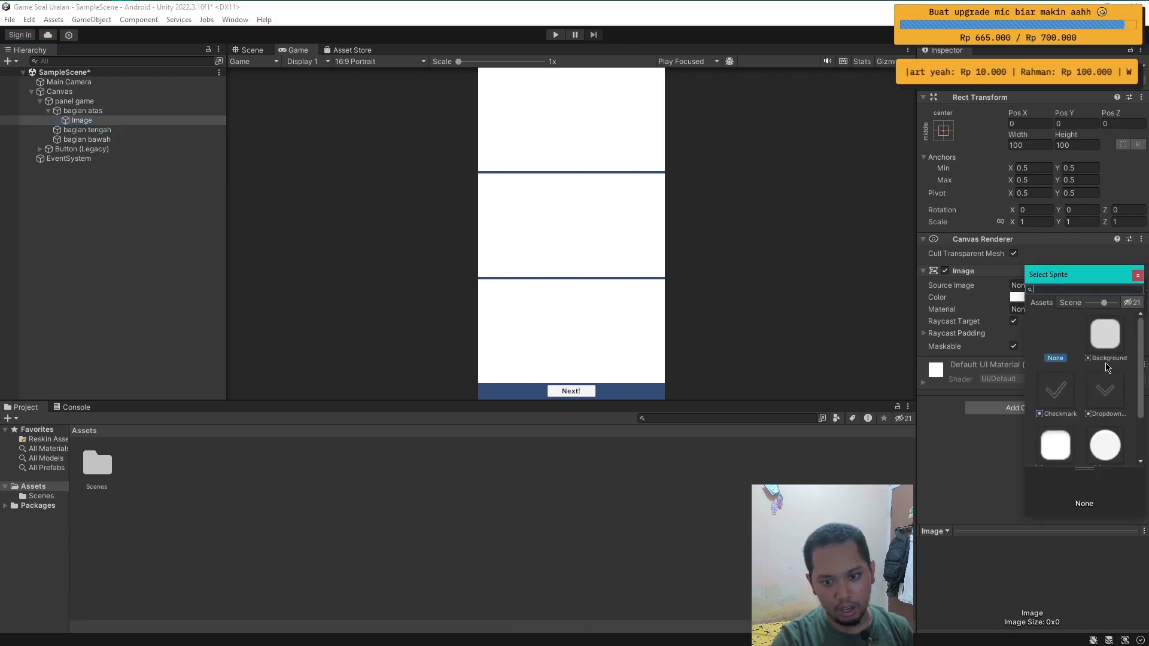
scroll(1108, 383, "down", 2)
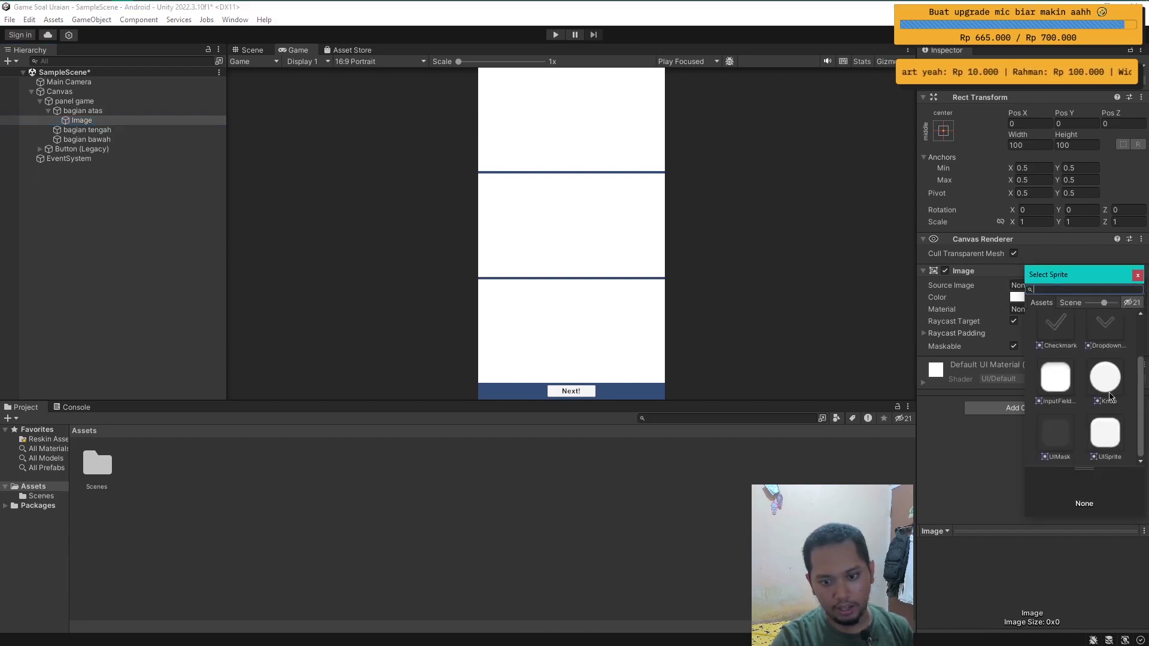
left_click(1138, 275)
left_click(1142, 286)
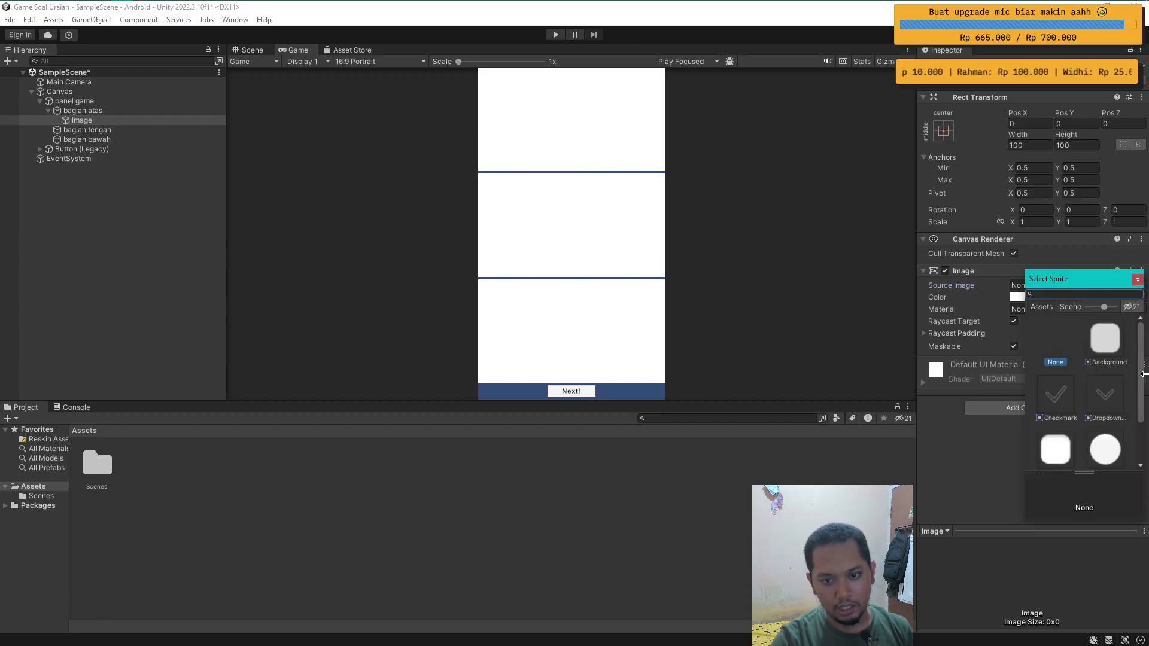
left_click(1137, 279)
Step: Set the new image's colour to grey, RGB 100, 100, 100
left_click(1059, 297)
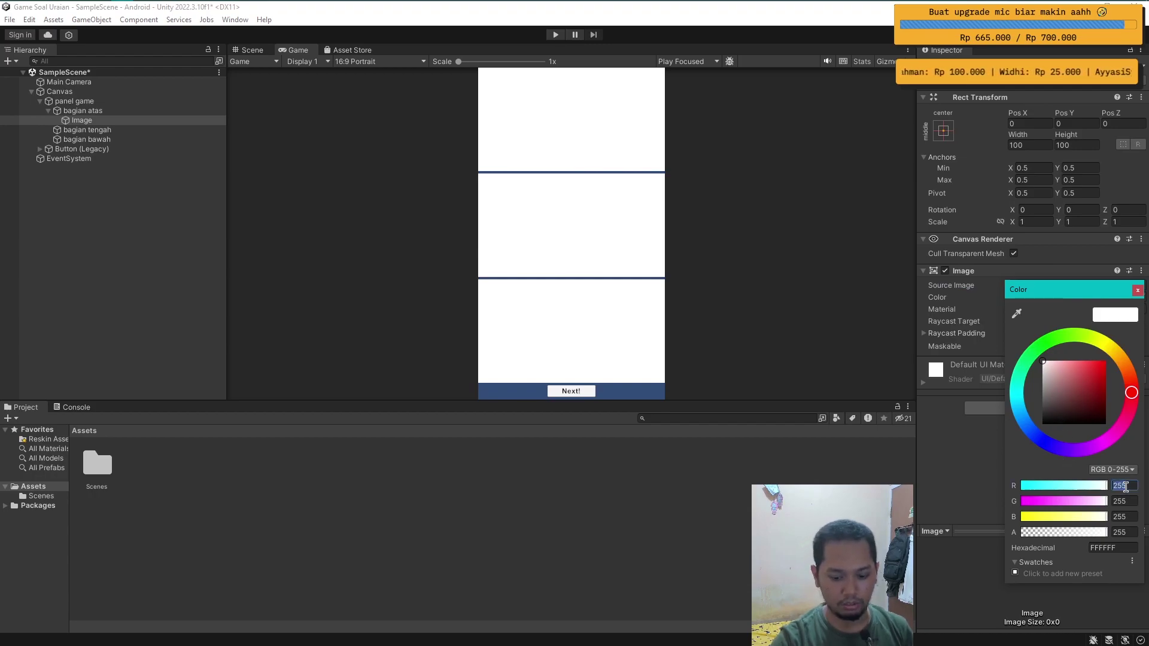
type("100")
key("Tab")
type("100")
key("Tab")
type("100")
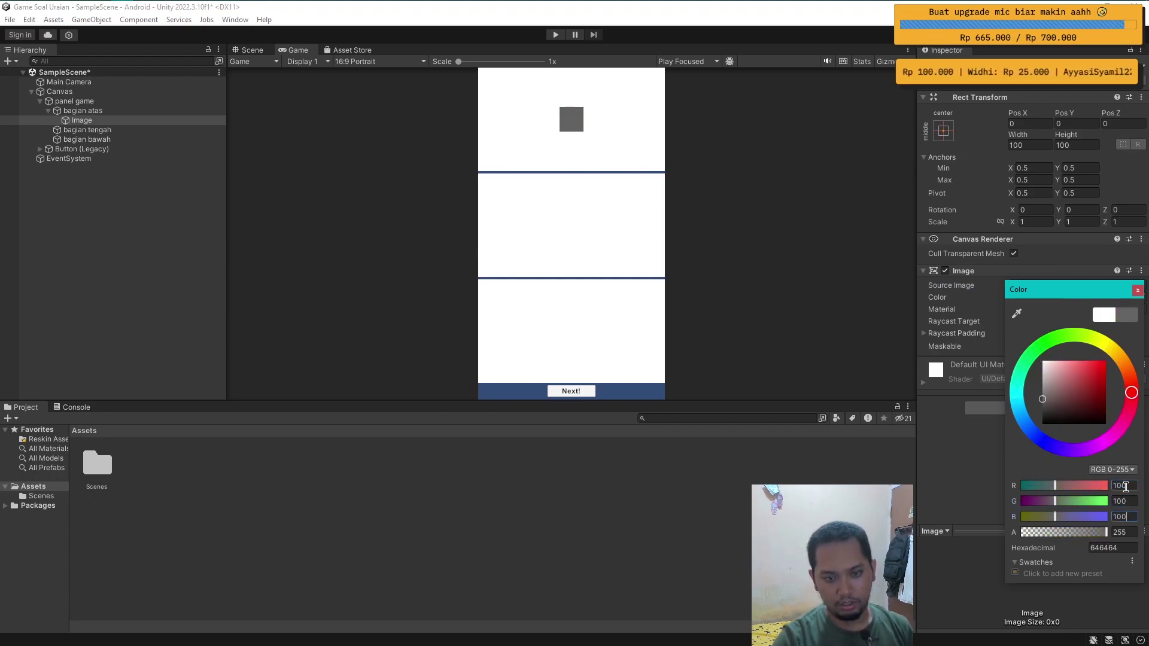
left_click(1138, 290)
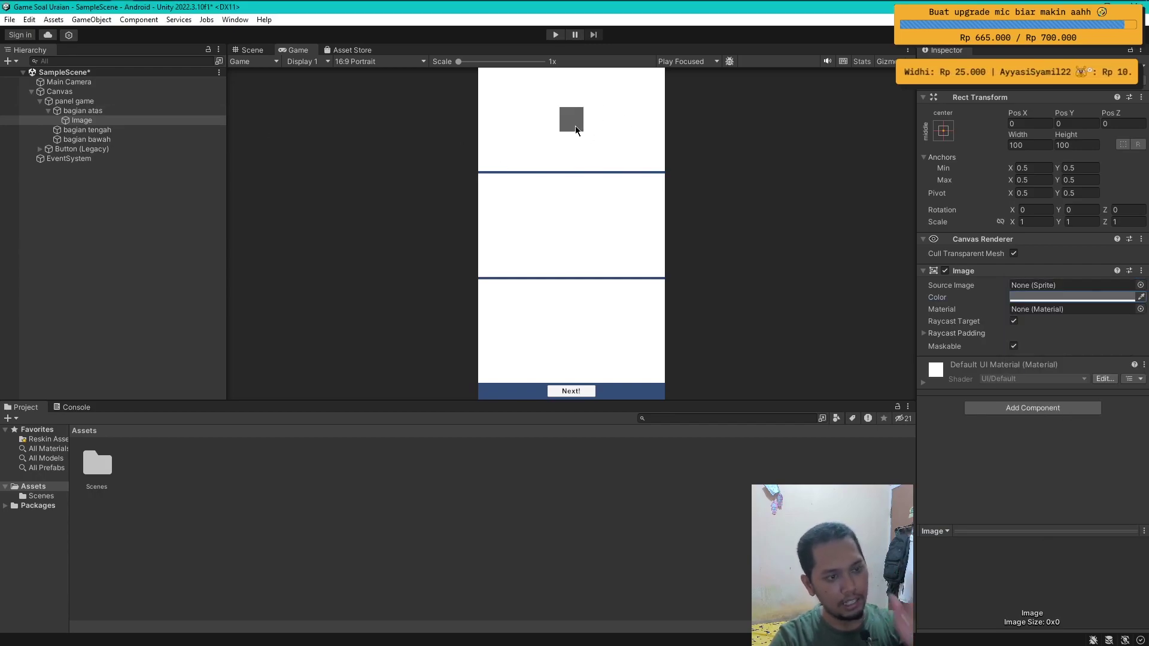
Step: Toggle bagian atas's white background image off and back on
left_click(90, 121)
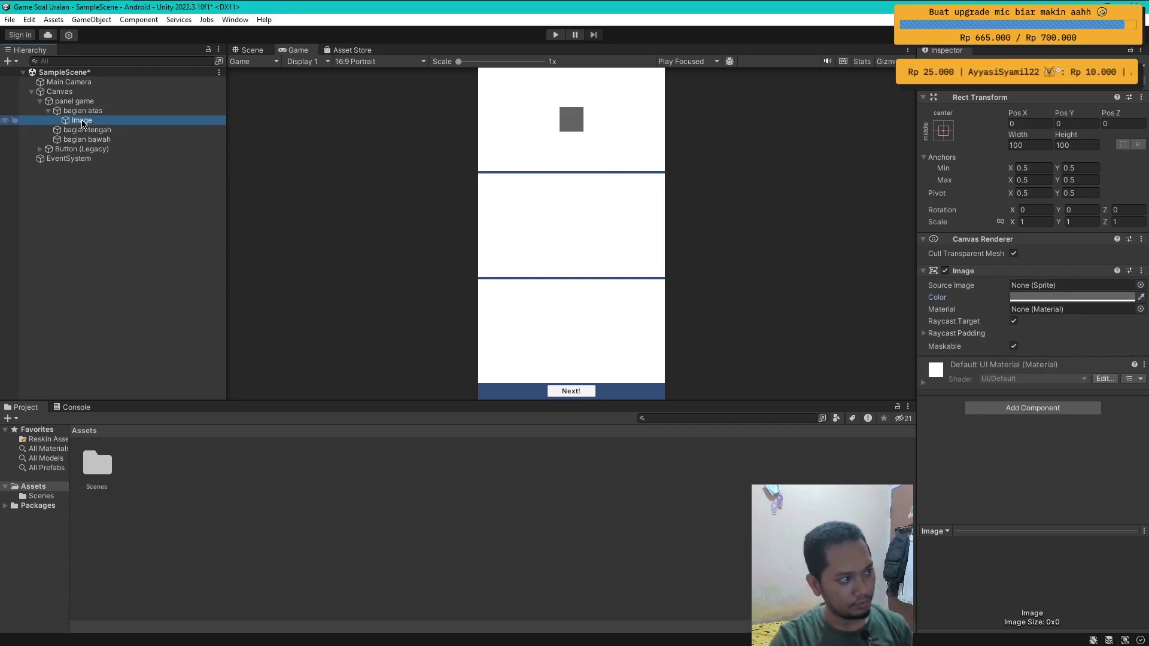
left_click(83, 111)
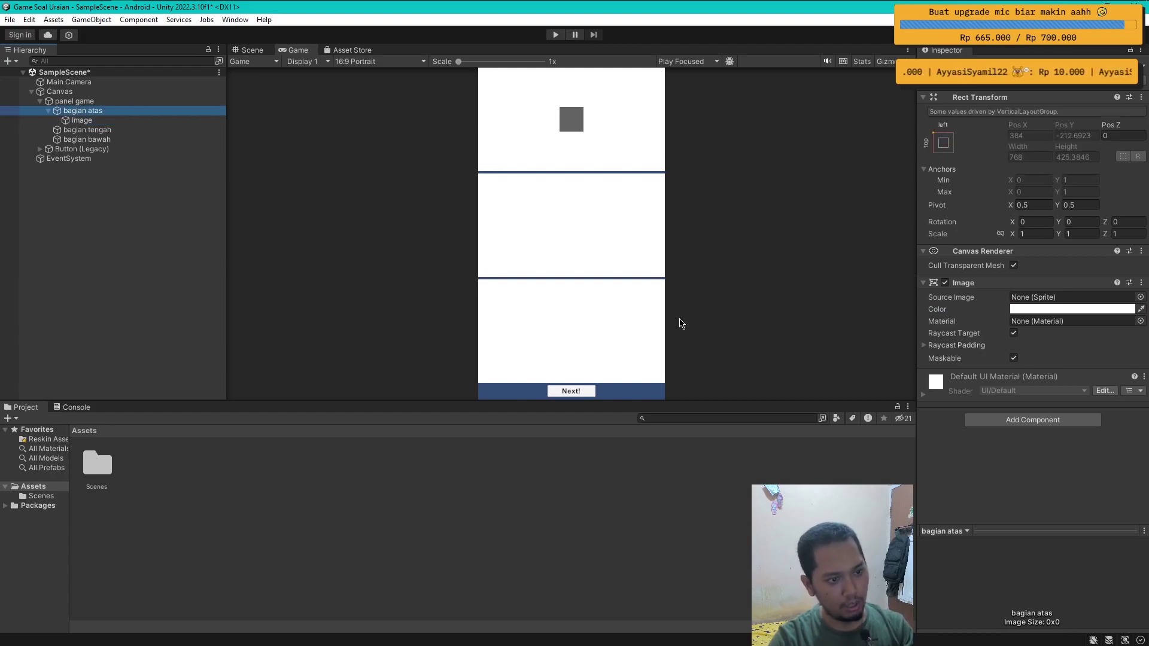
left_click(945, 283)
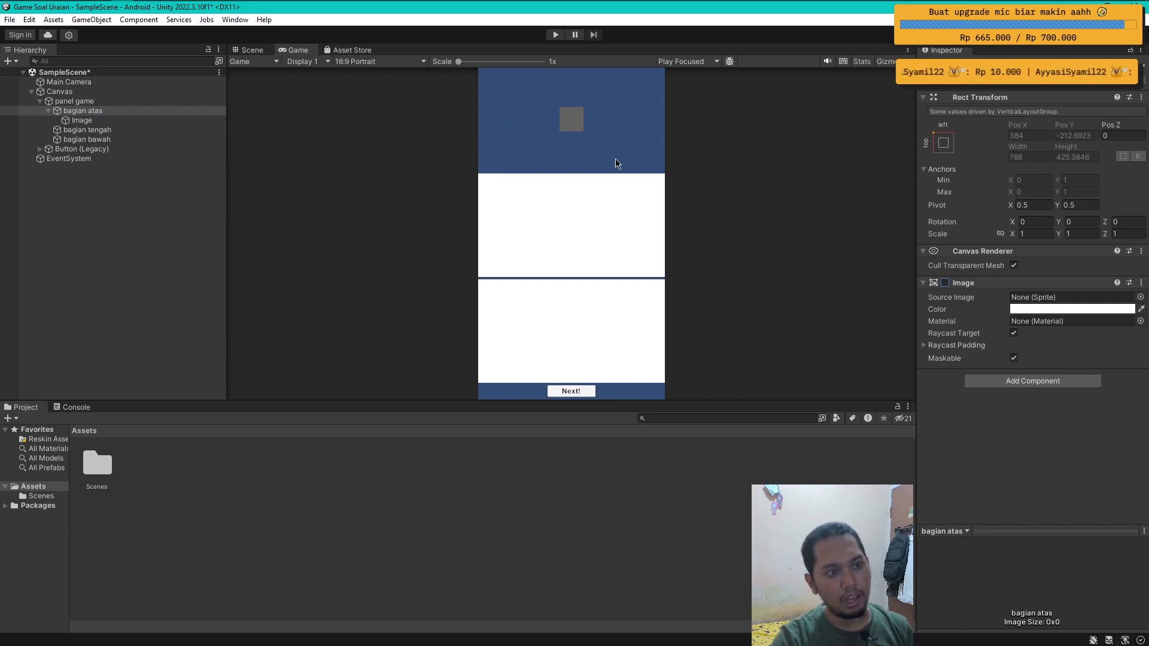
left_click(945, 282)
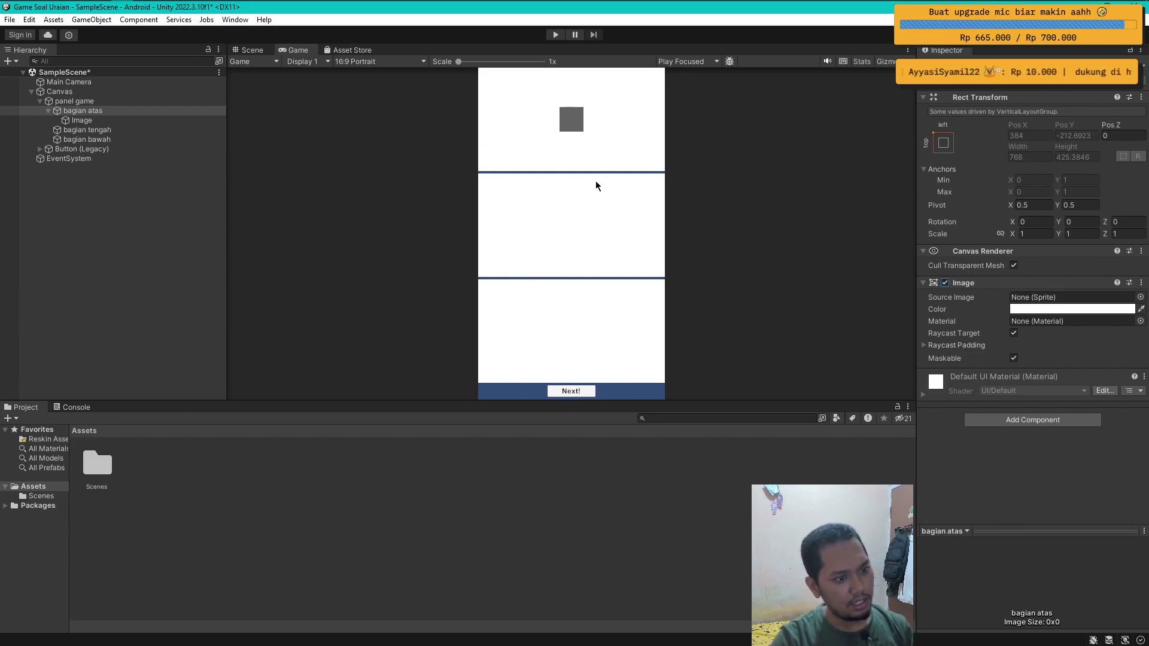
Step: Rename the top section's Image to 'image soal'
left_click(119, 121)
left_click(119, 122)
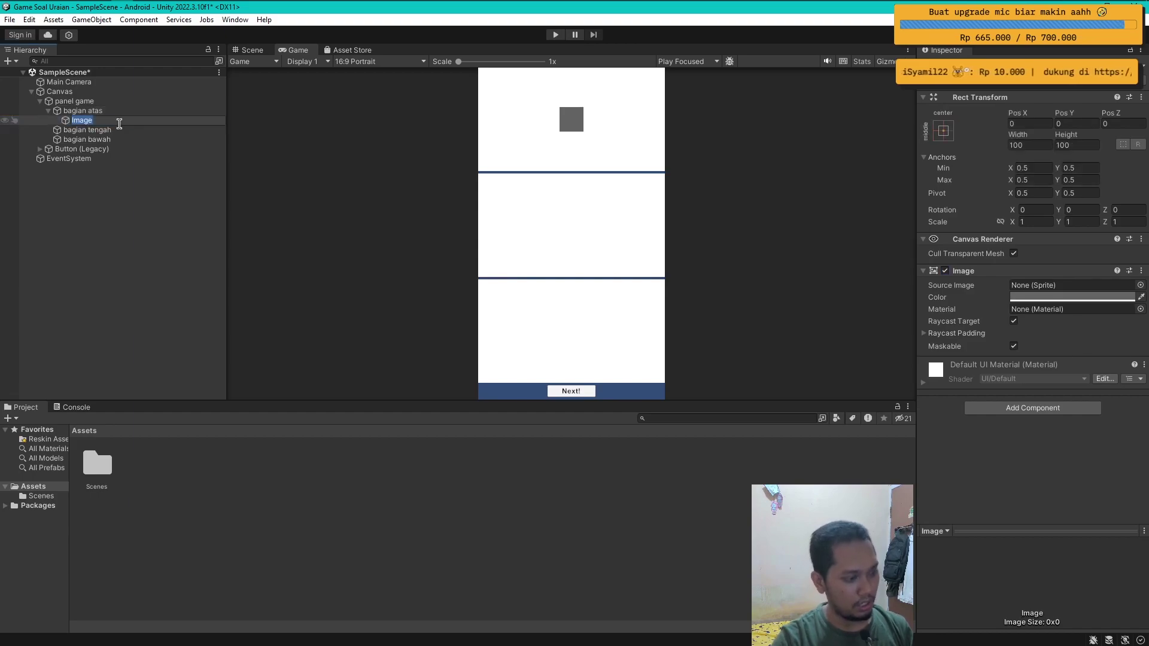
type("mage soal")
key("Return")
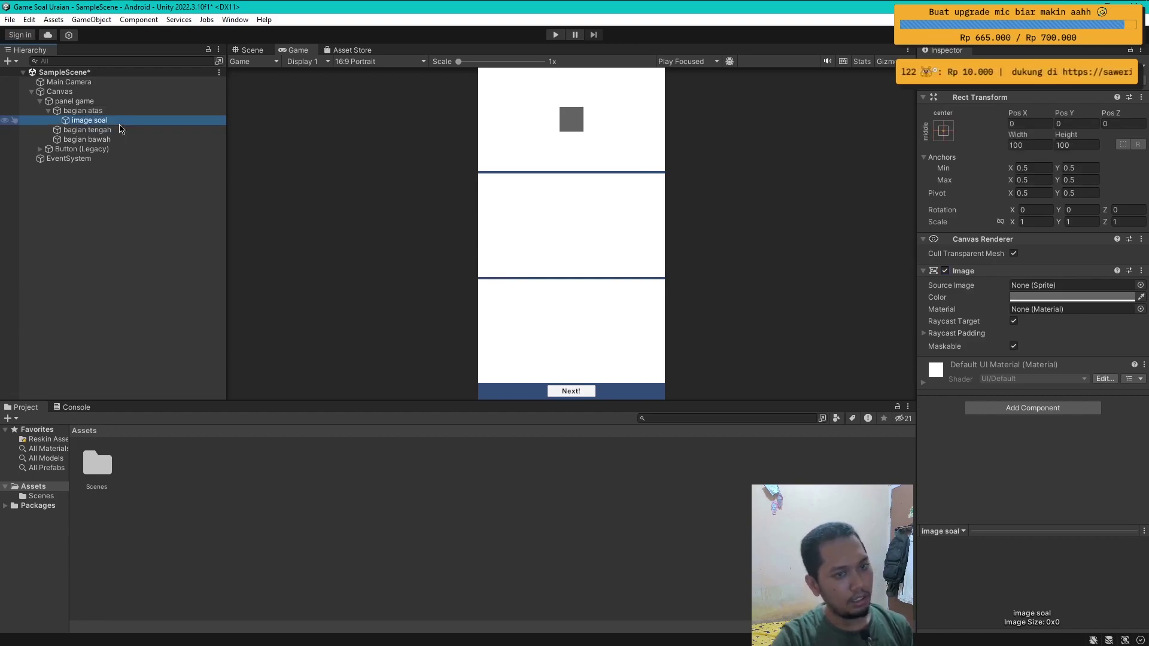
Step: Resize image soal to 300 × 300 in the Rect Transform
left_click(1036, 141)
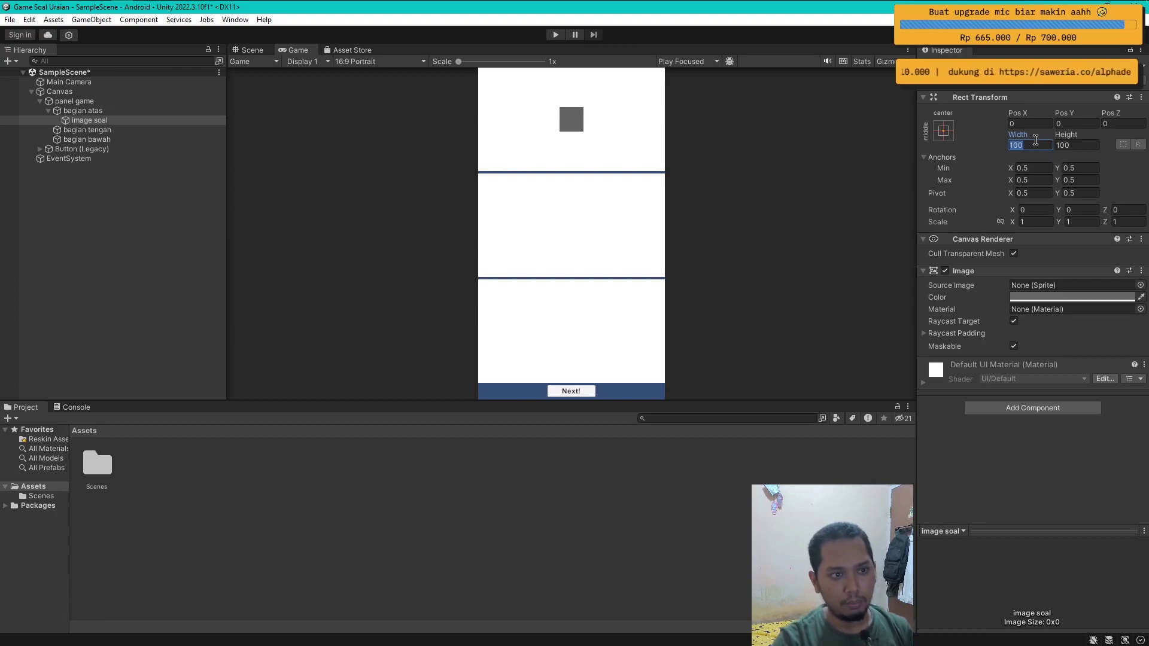
type("20")
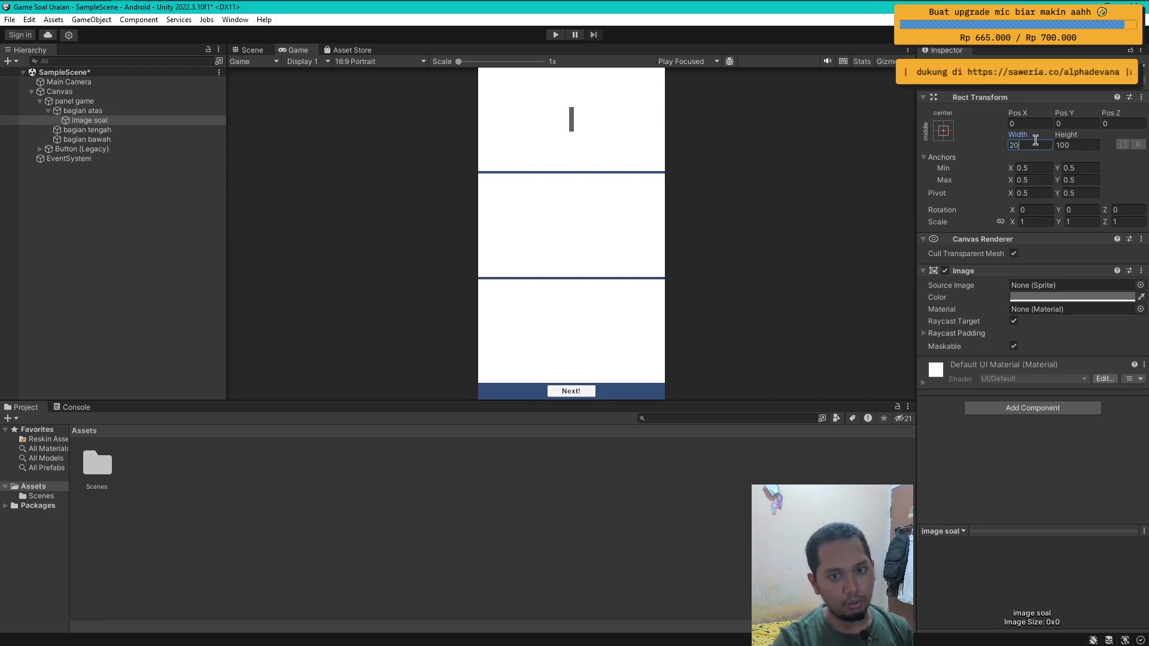
type("0")
key("Tab")
type("200")
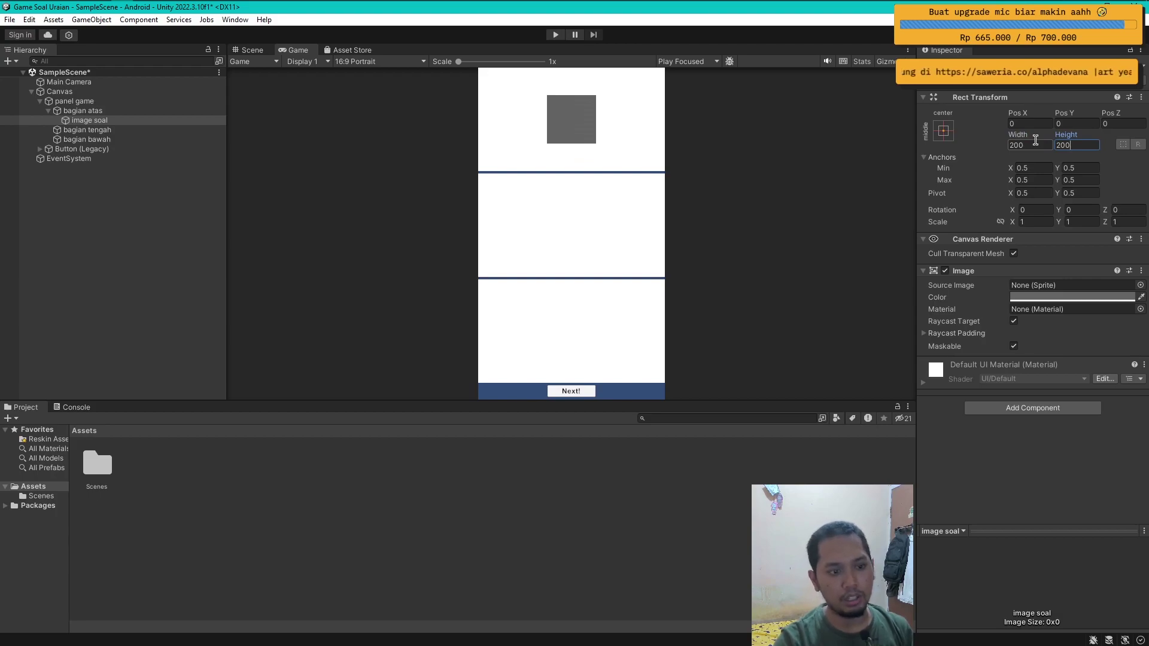
left_click(1036, 142)
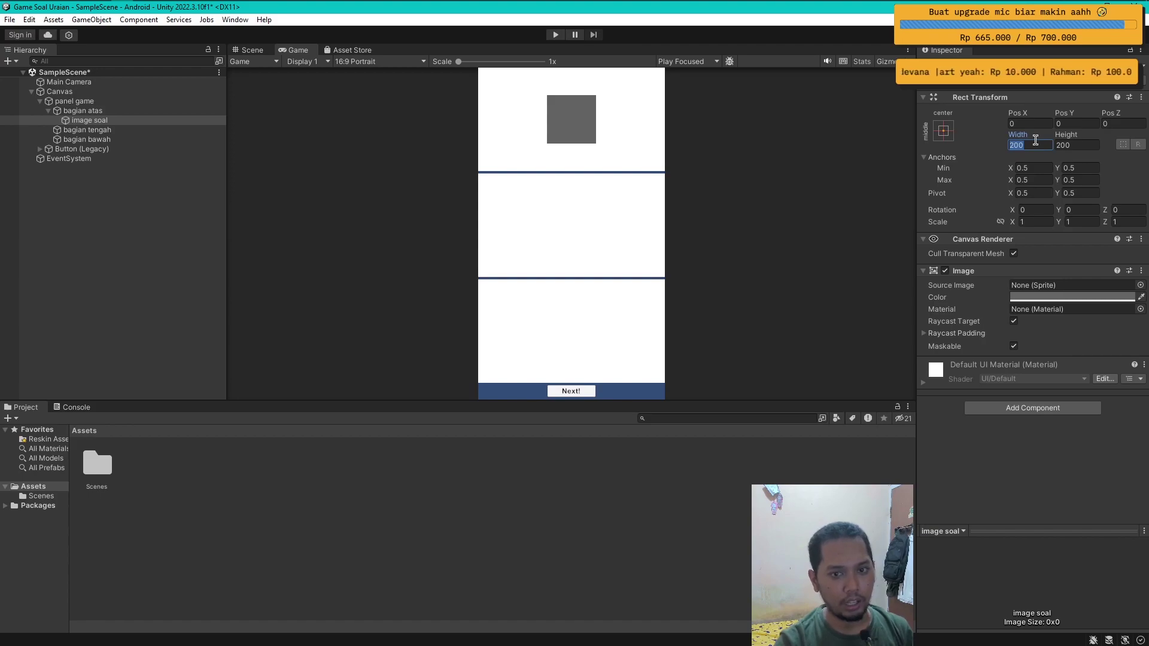
type("300")
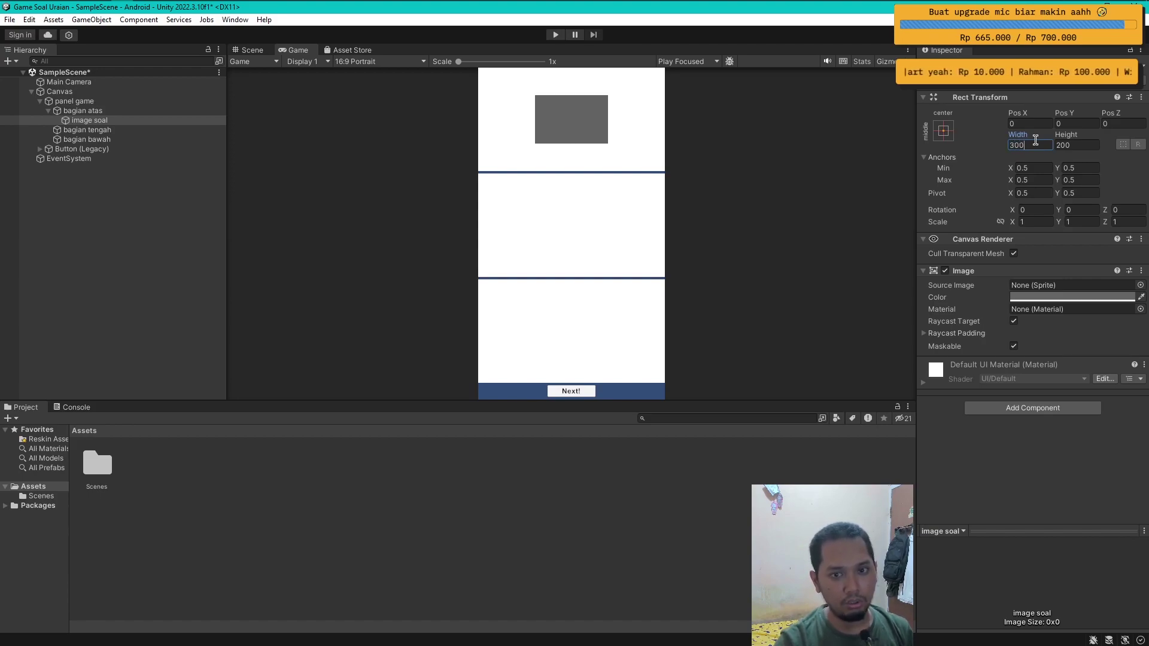
key("Tab")
type("300")
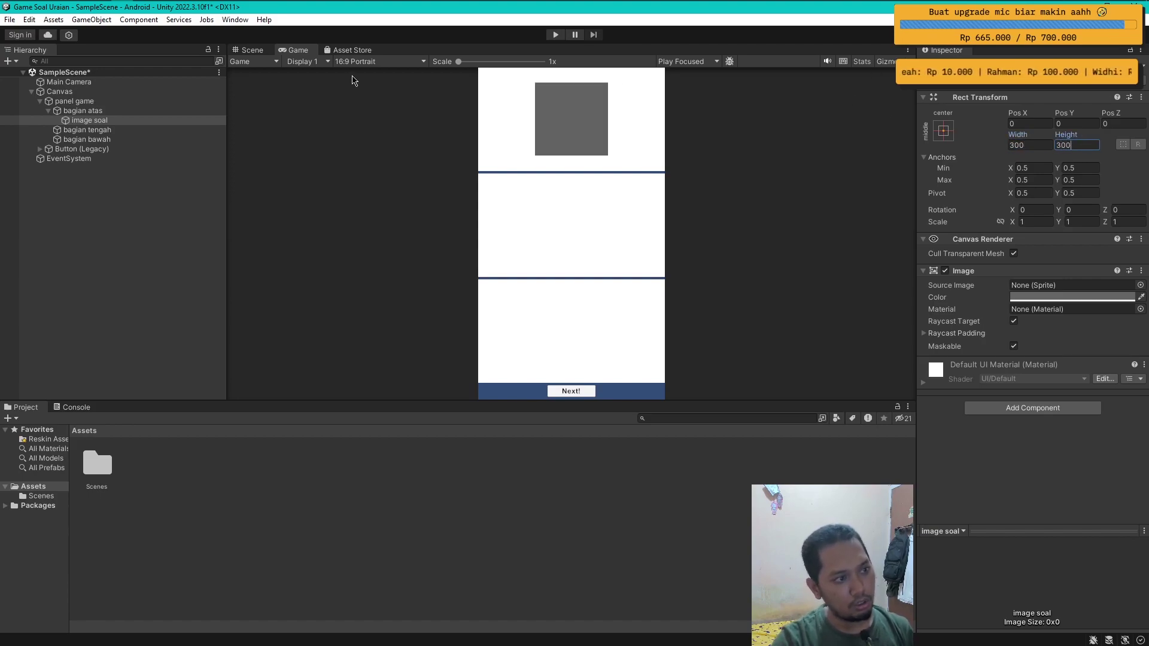
left_click(359, 61)
left_click(367, 263)
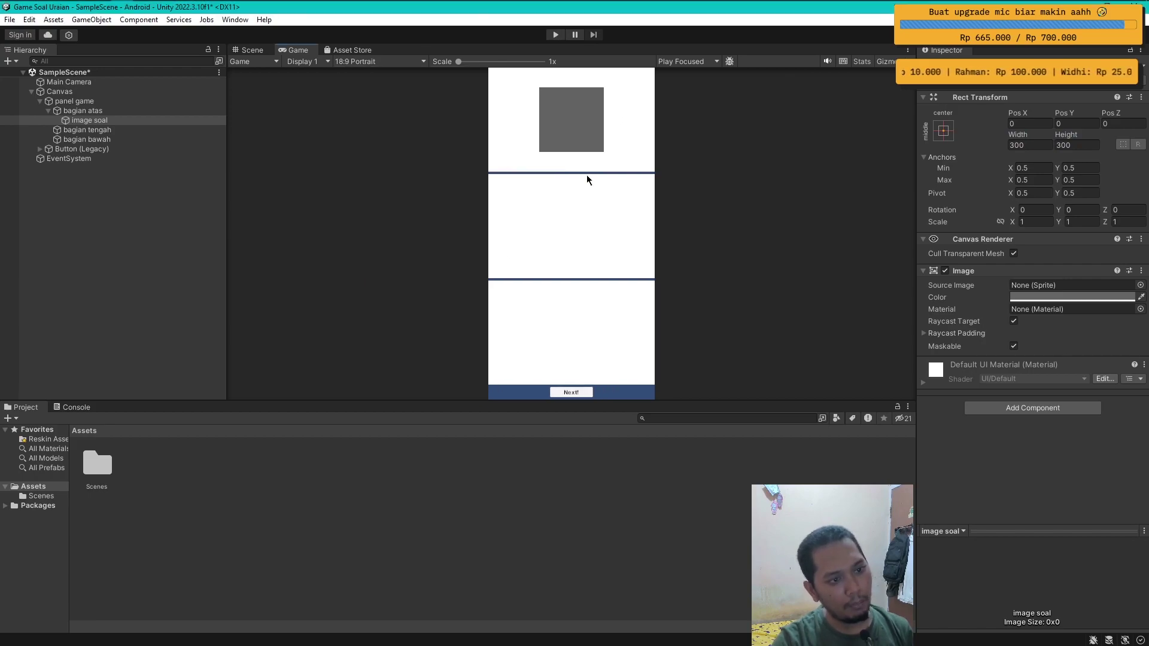
left_click(384, 62)
left_click(372, 301)
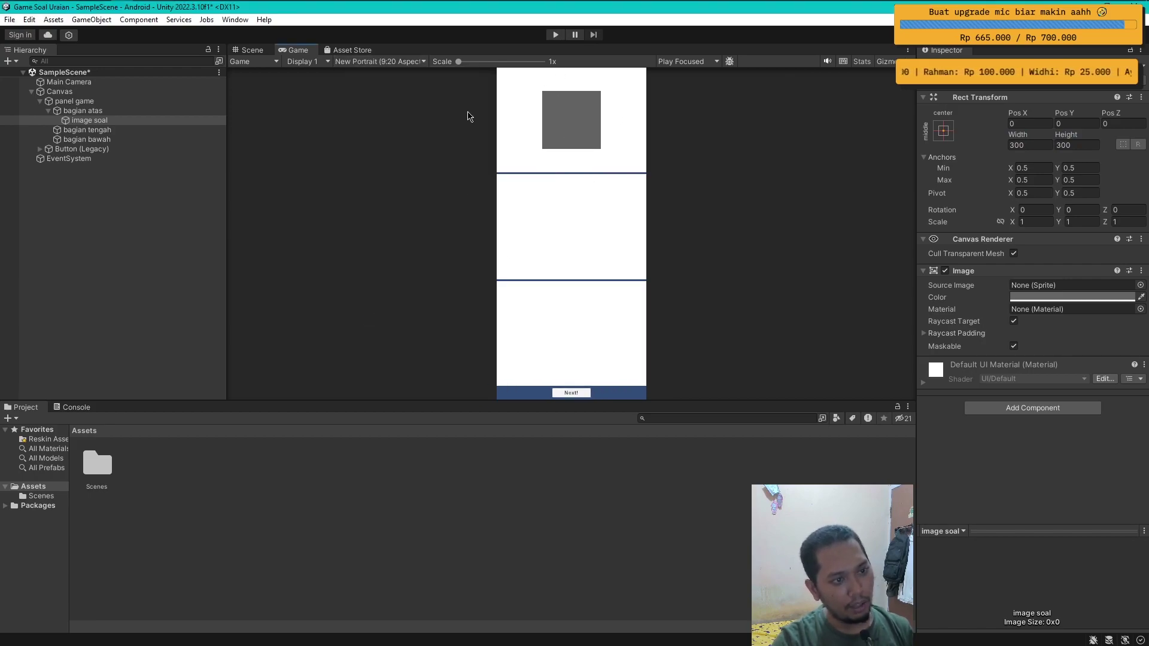
left_click(396, 62)
left_click(383, 247)
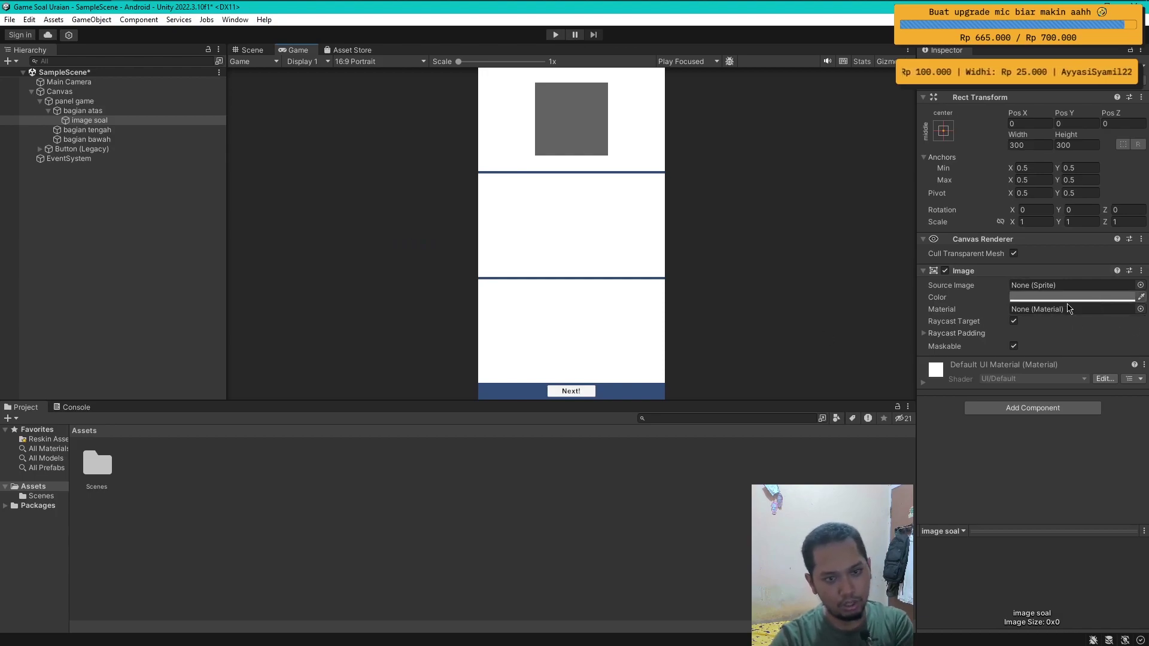
left_click(89, 132)
Step: Add a legacy Text inside bagian tengah and size it 600 × 200
right_click(89, 133)
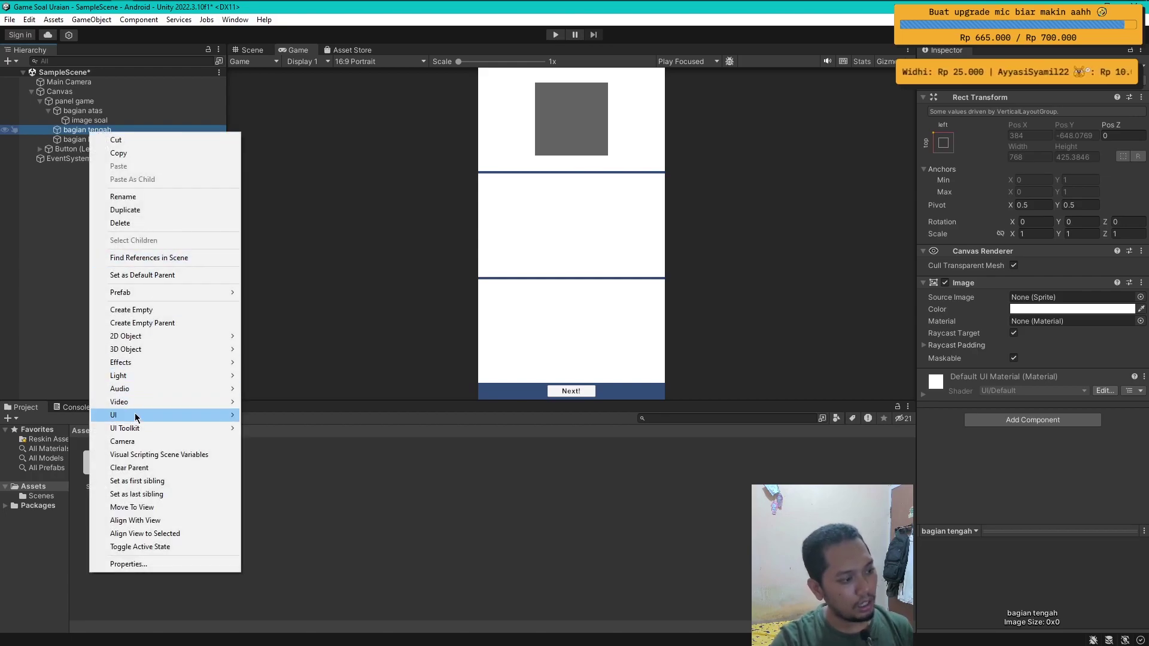
mouse_move(140, 413)
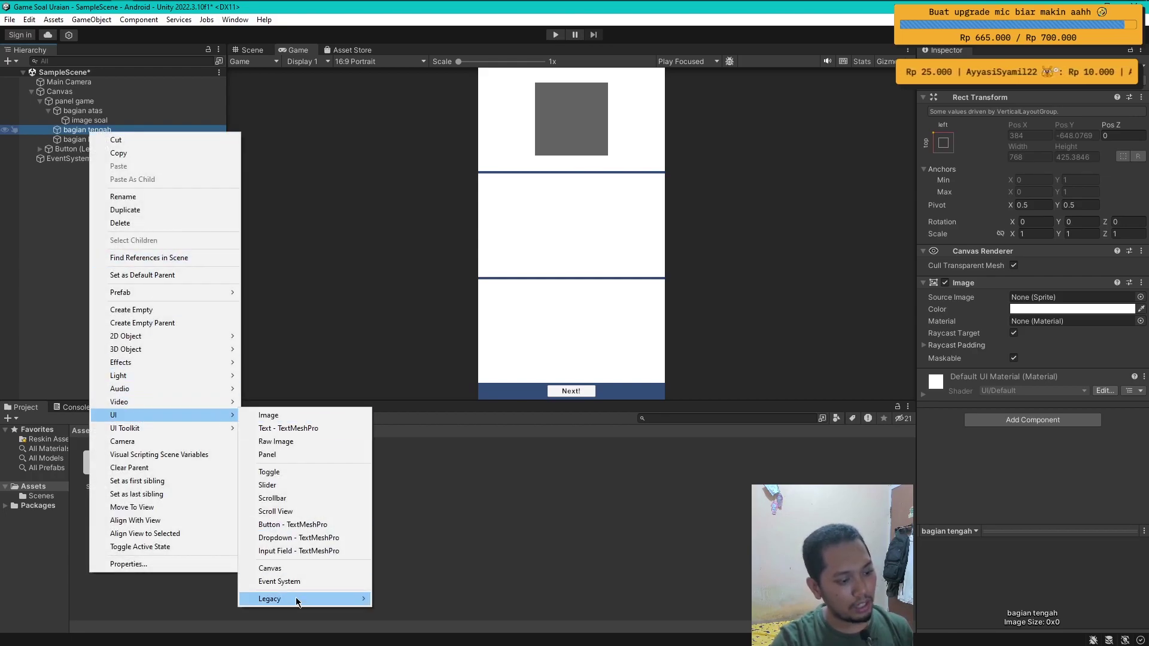
mouse_move(298, 600)
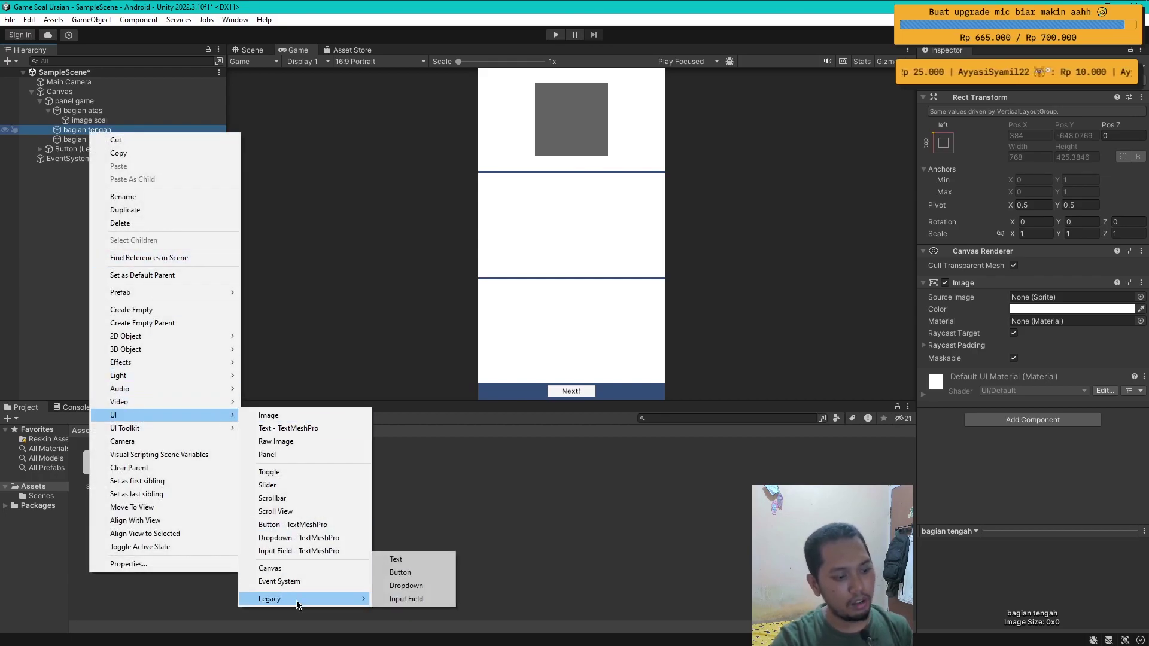
left_click(409, 563)
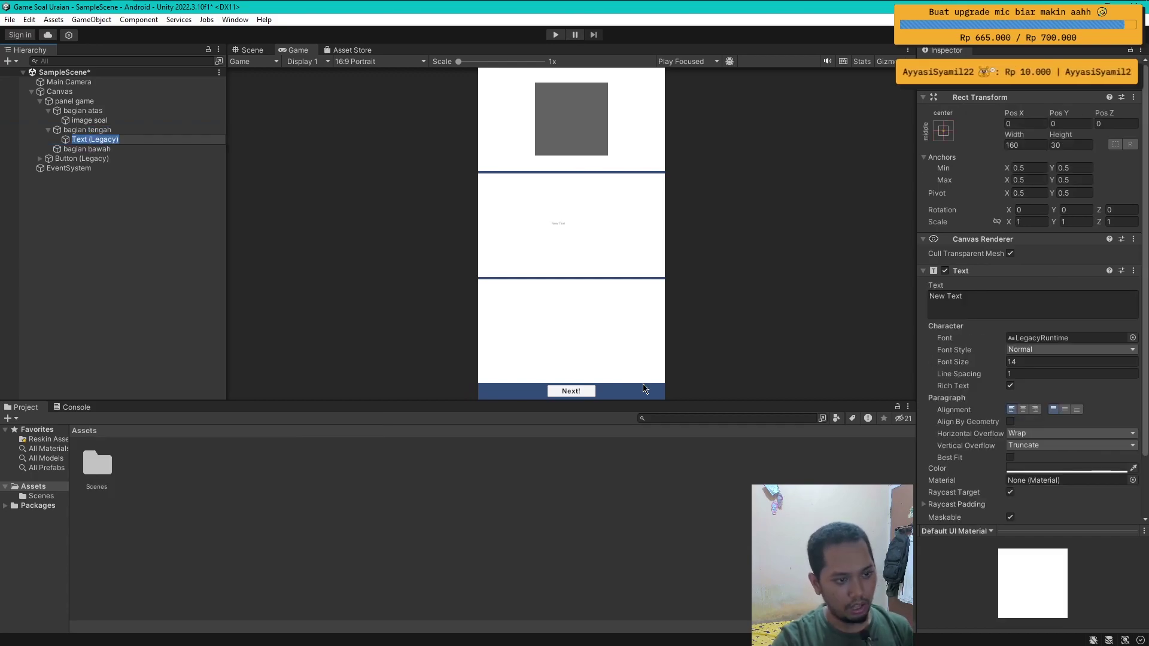
left_click(252, 50)
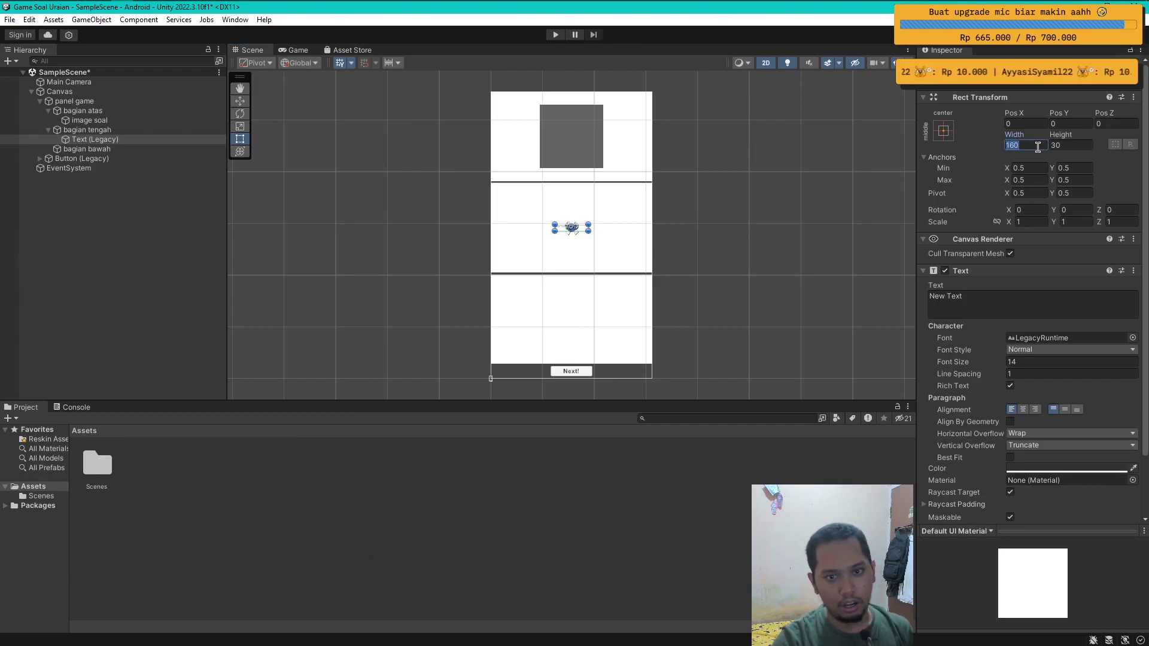
type("600")
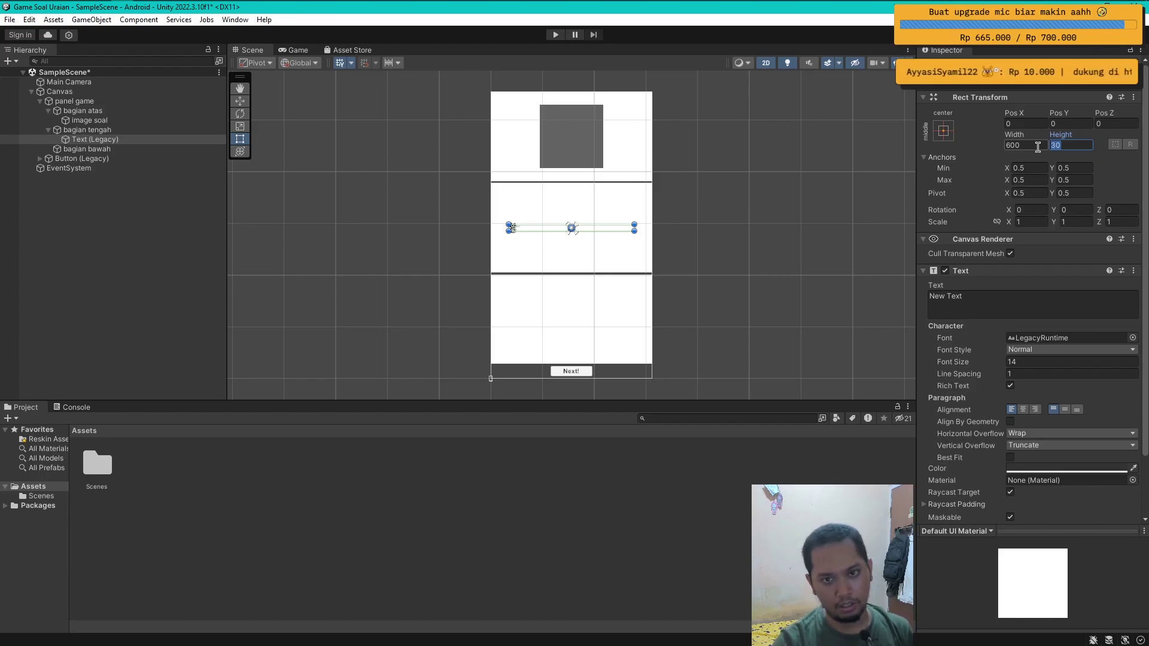
type("500")
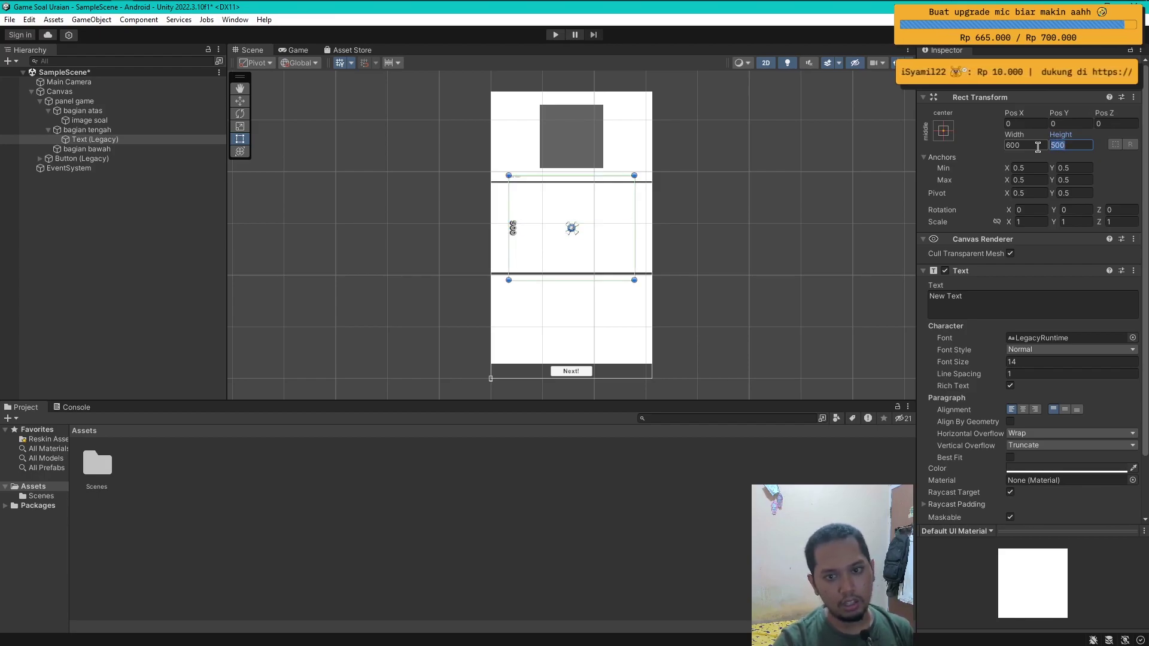
type("300")
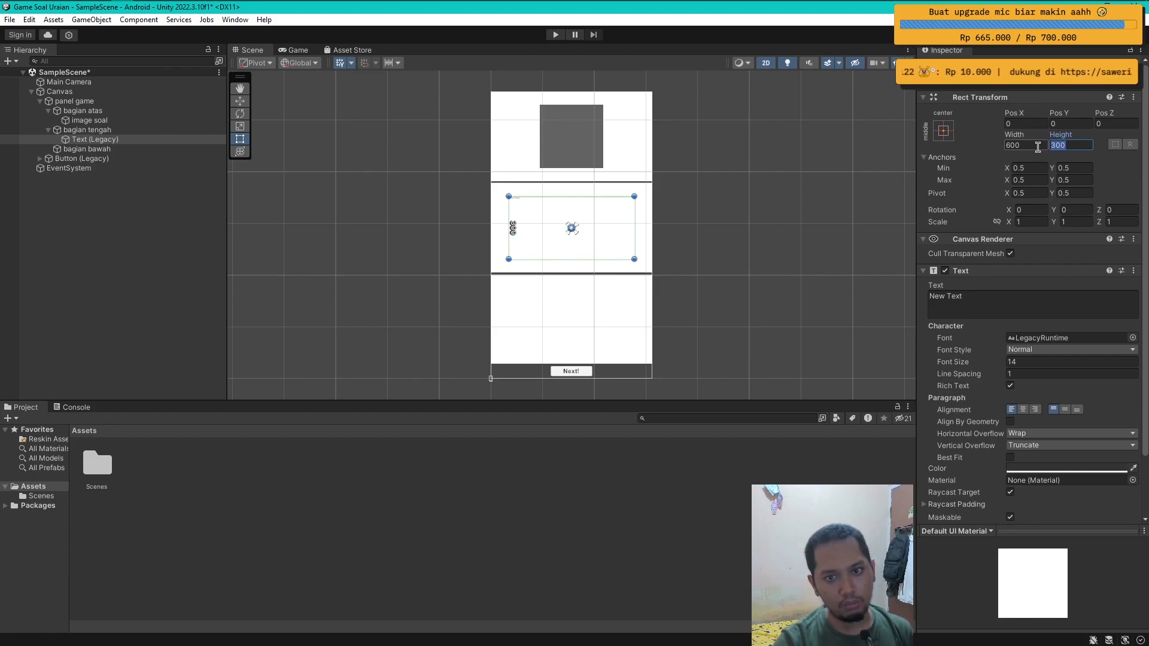
type("3")
type("200")
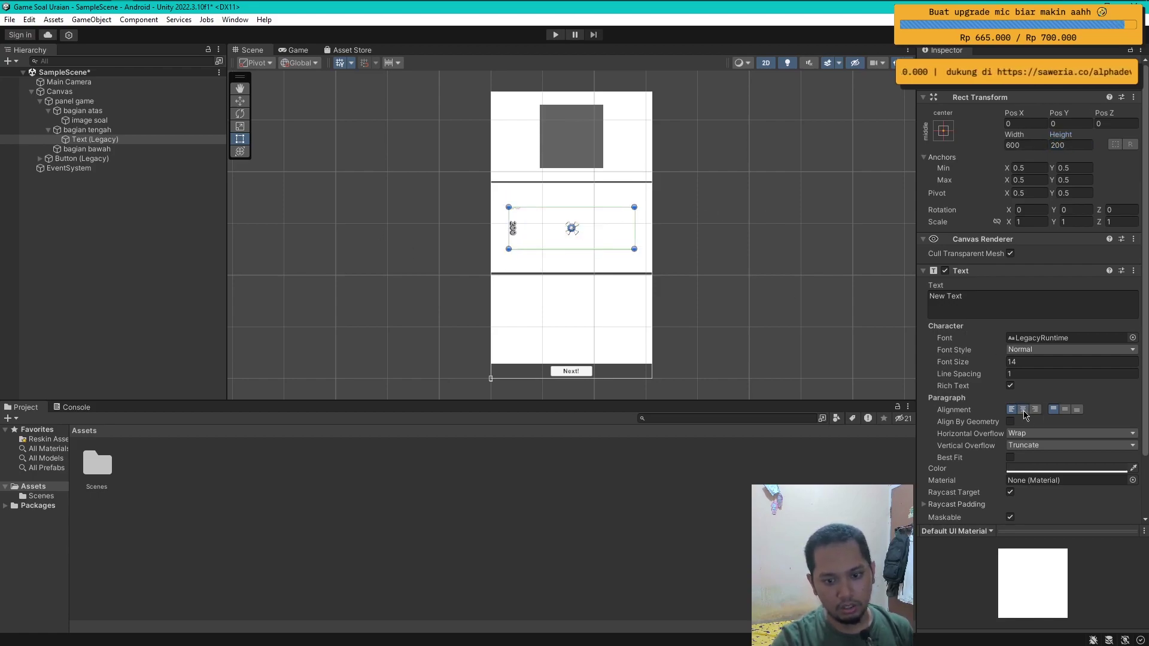
Step: Make the text black and bold with font size 50
left_click(1048, 469)
left_click(1072, 494)
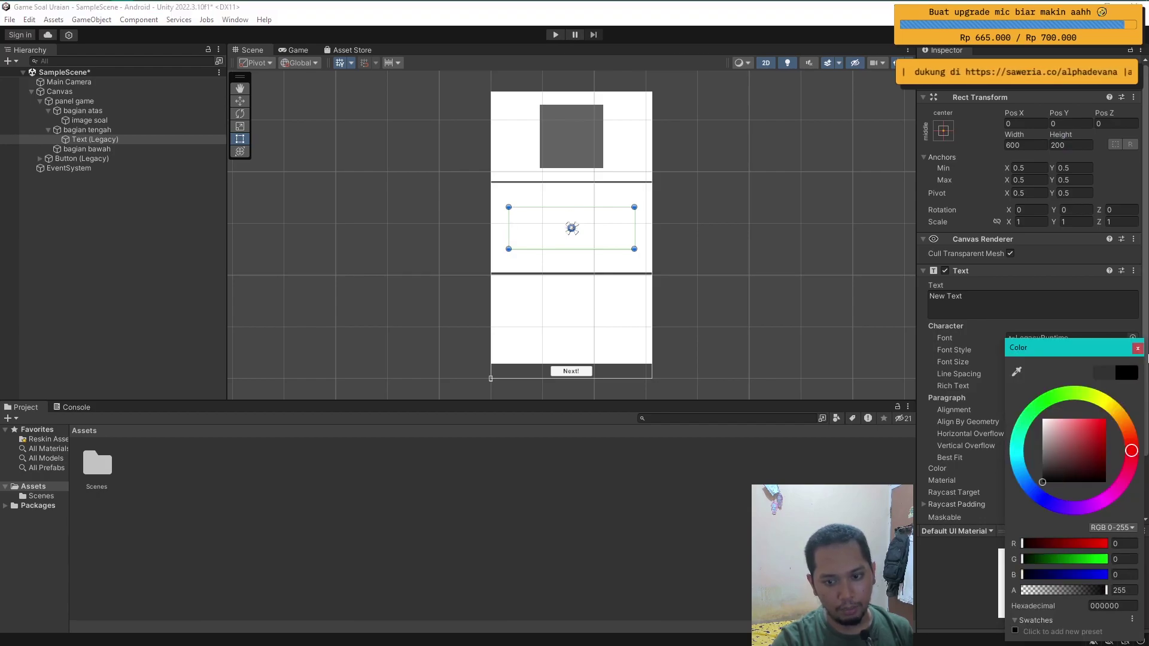
left_click(1058, 359)
left_click(1057, 351)
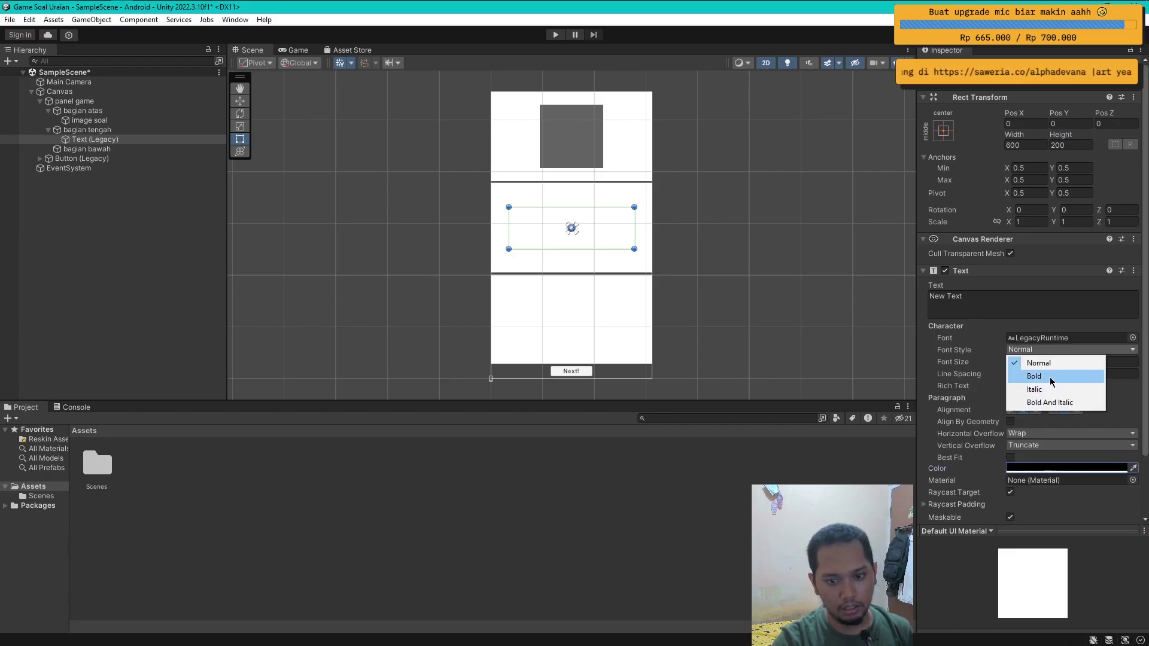
left_click(1049, 377)
left_click(1036, 361)
type("50")
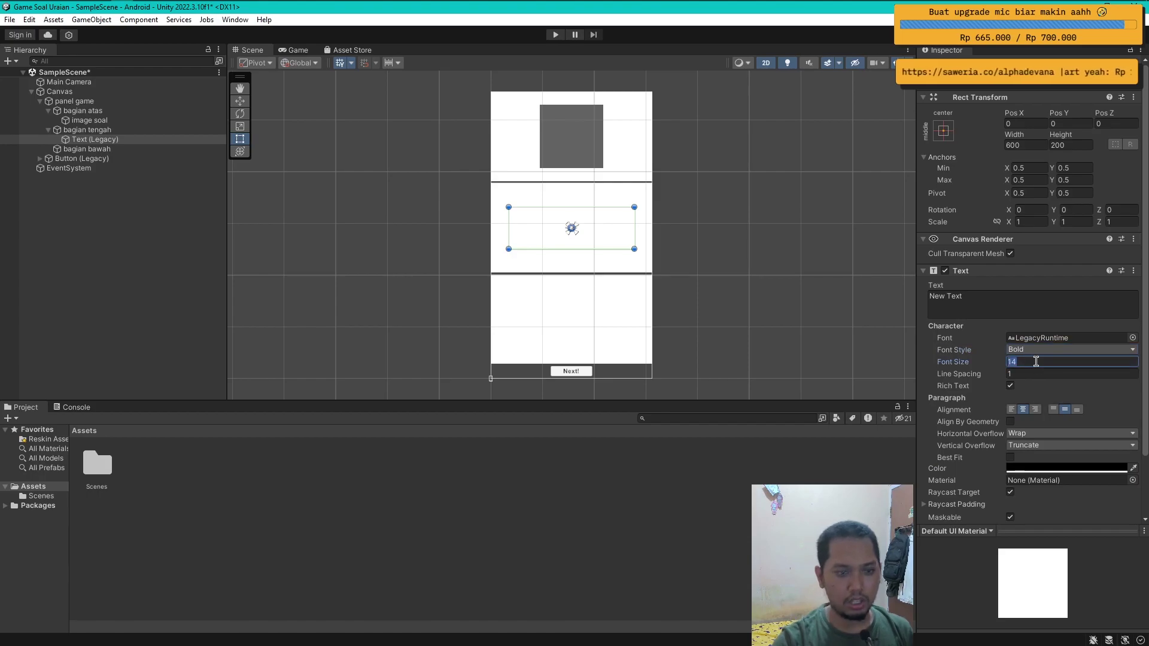
Step: Set the text to 'Text soal disini!' and save the scene
left_click(1020, 308)
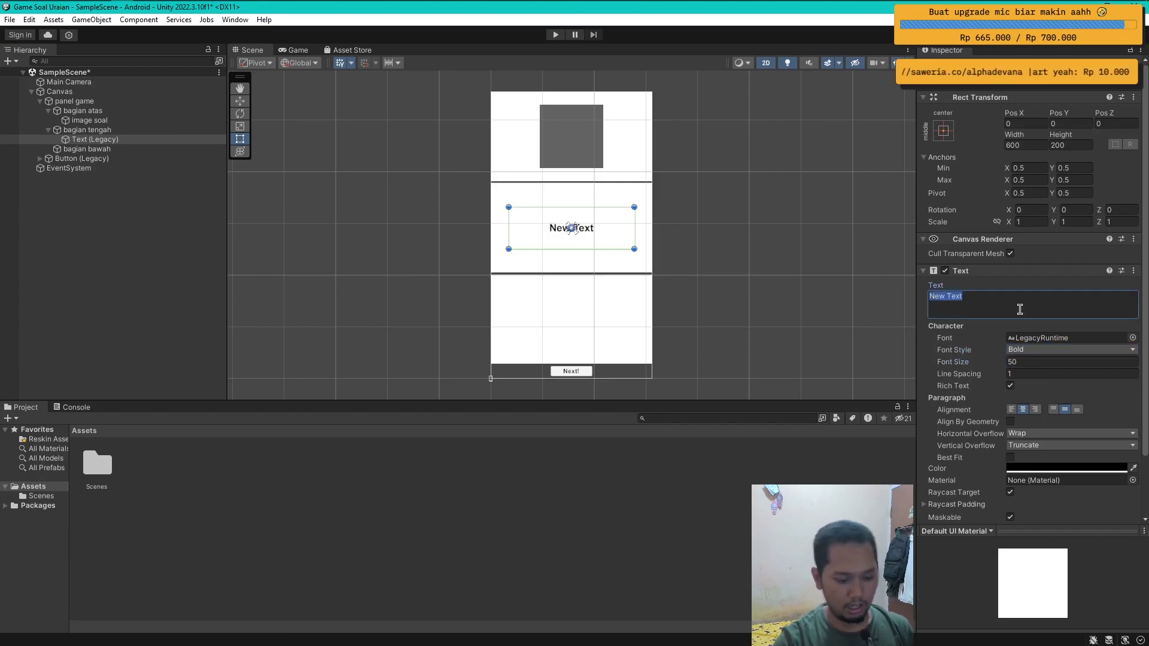
type("S")
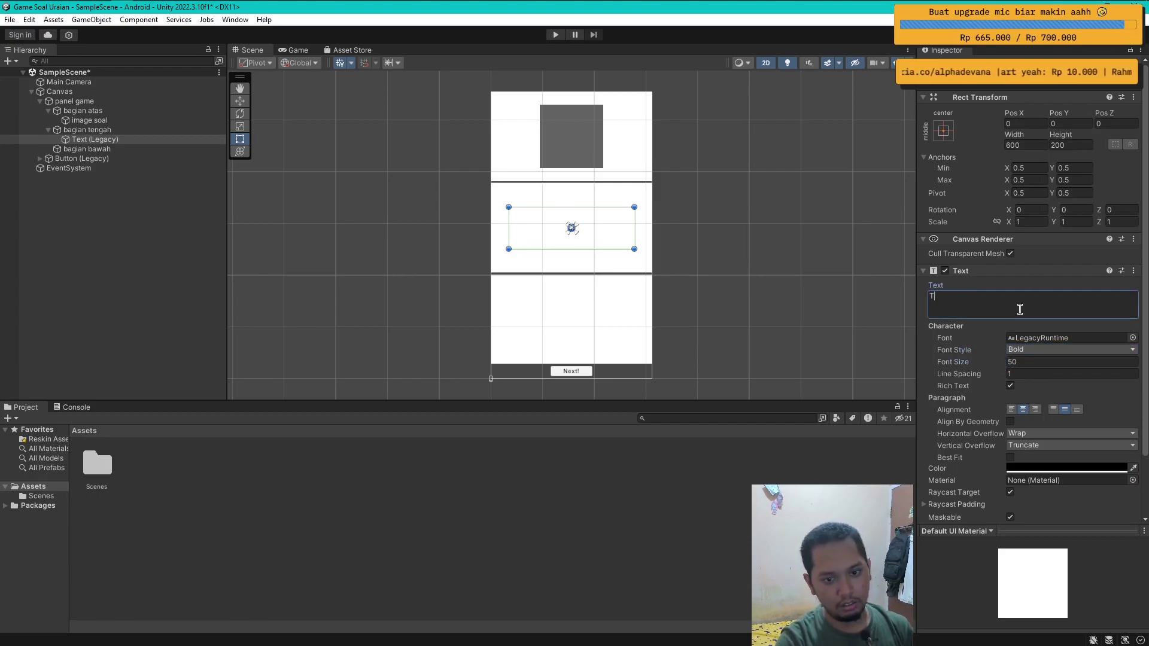
type("t so")
type("al disini")
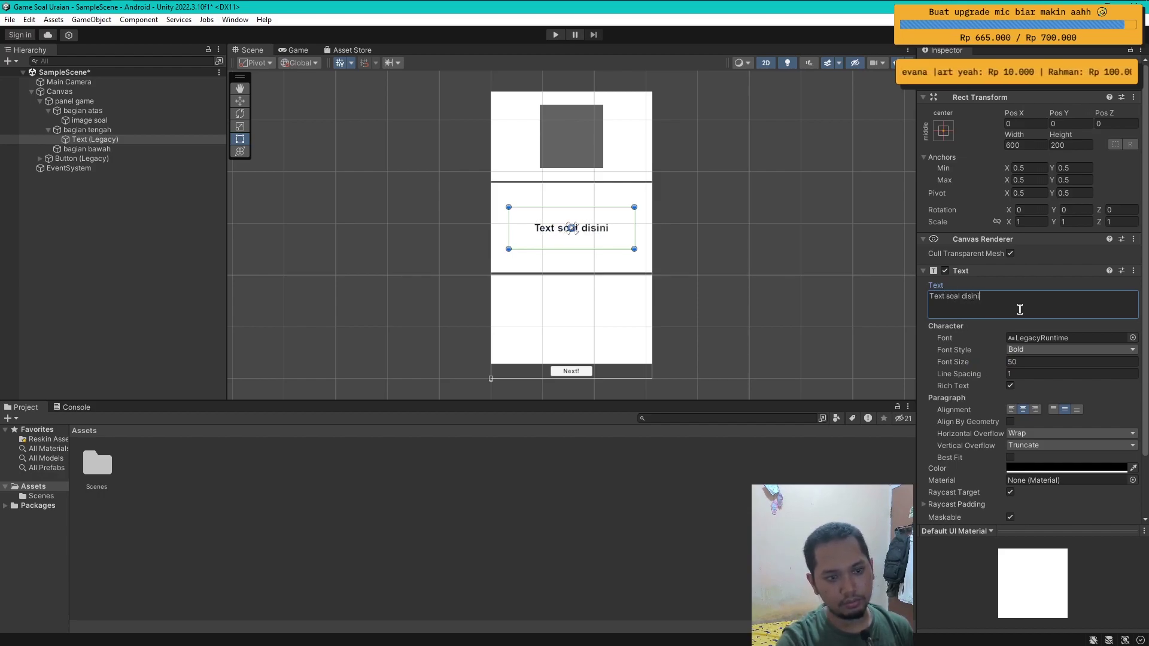
type("!")
left_click(144, 231)
key("ctrl+s")
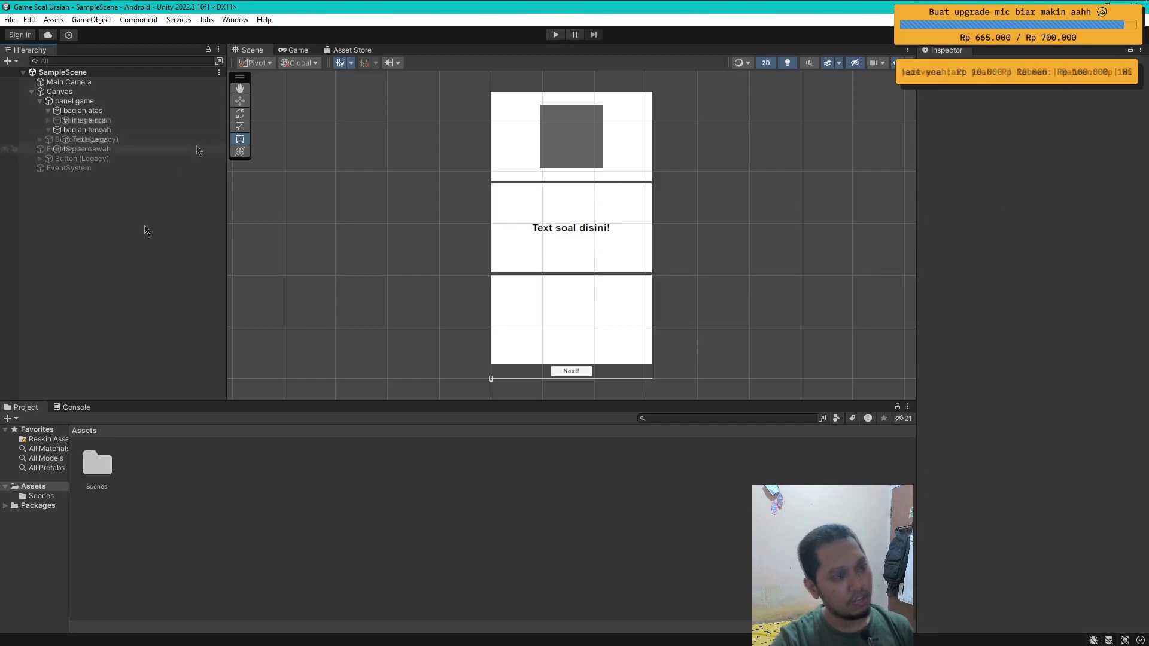
Step: Add a legacy Input Field inside bagian bawah, keeping its default name
right_click(110, 129)
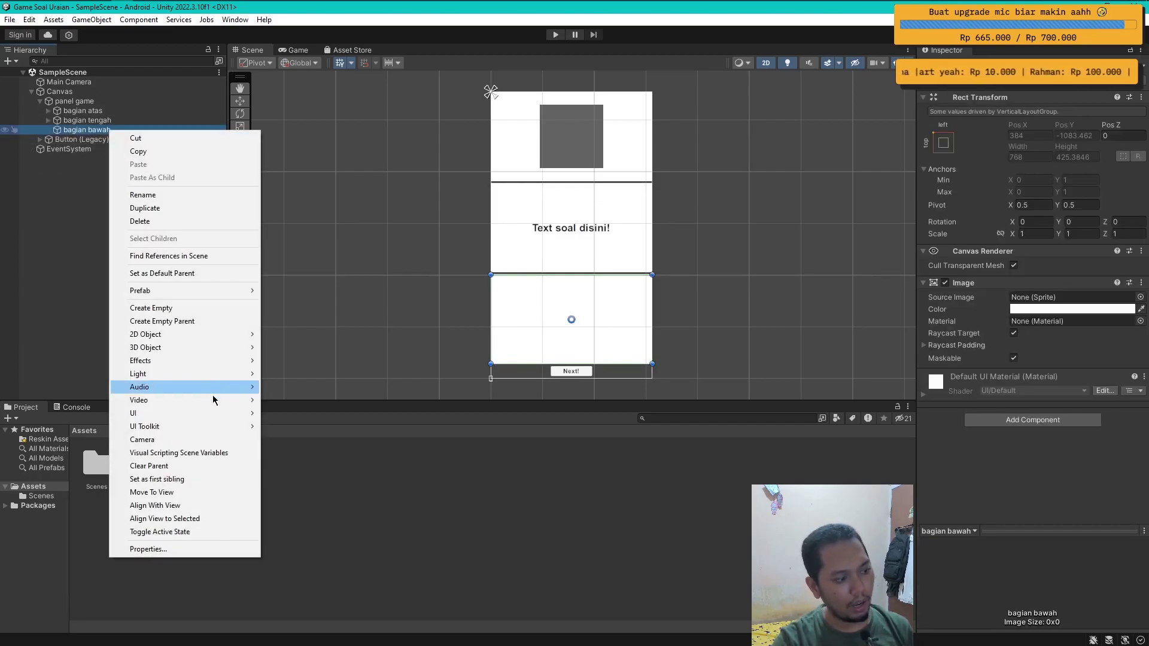
mouse_move(210, 414)
mouse_move(359, 597)
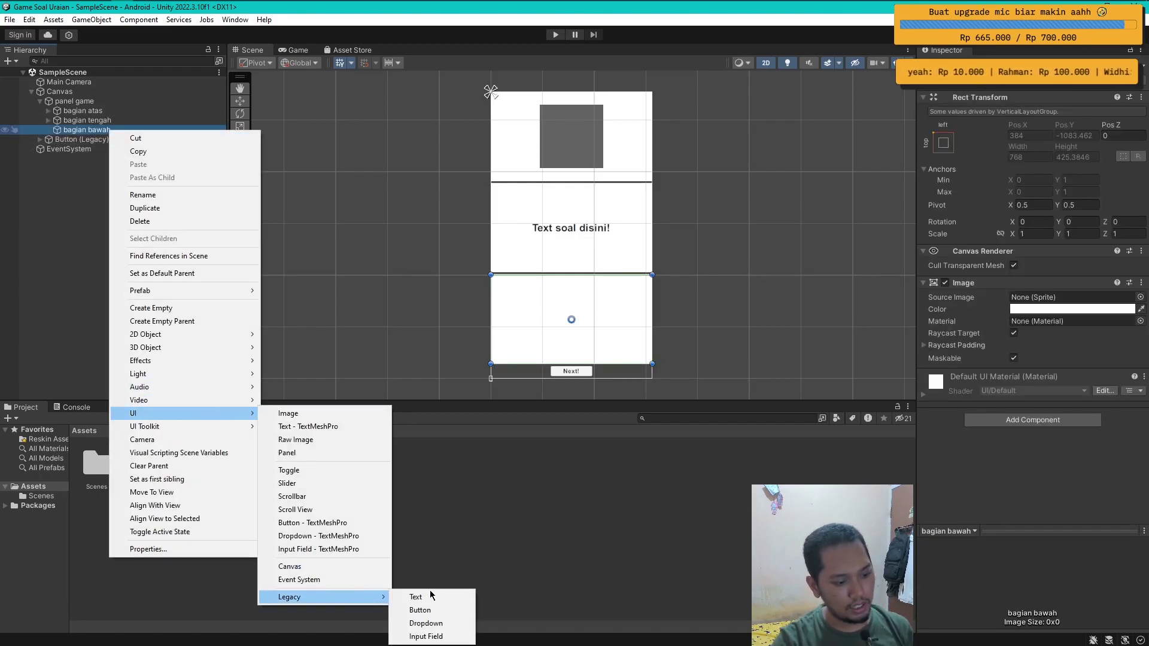
left_click(431, 637)
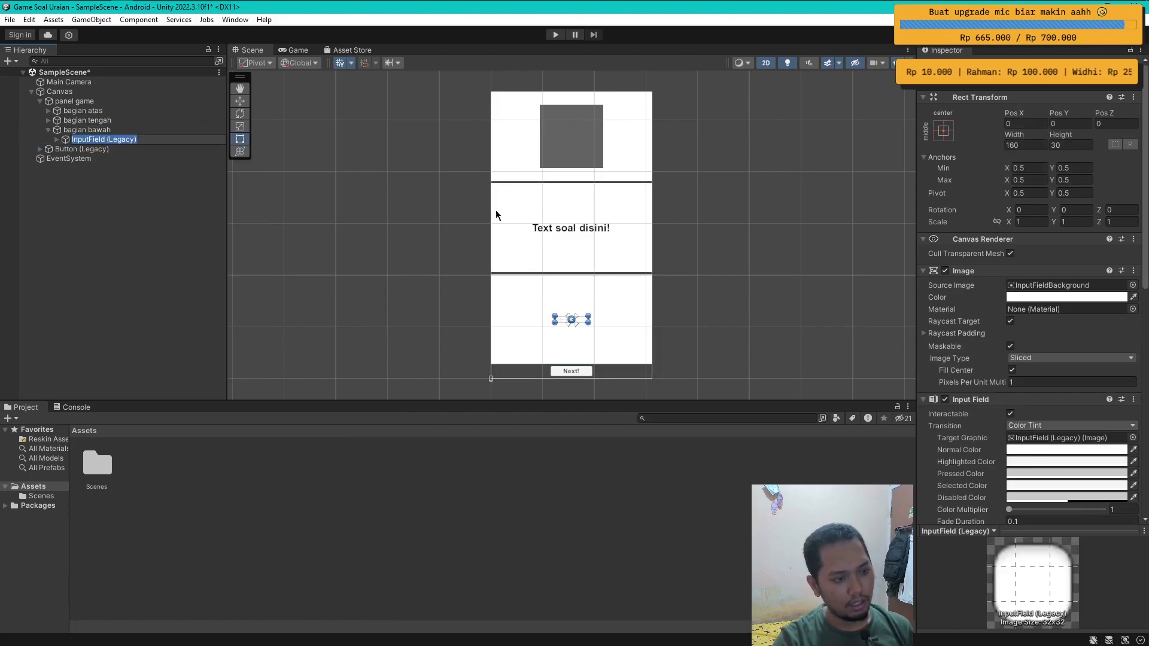
left_click(124, 141)
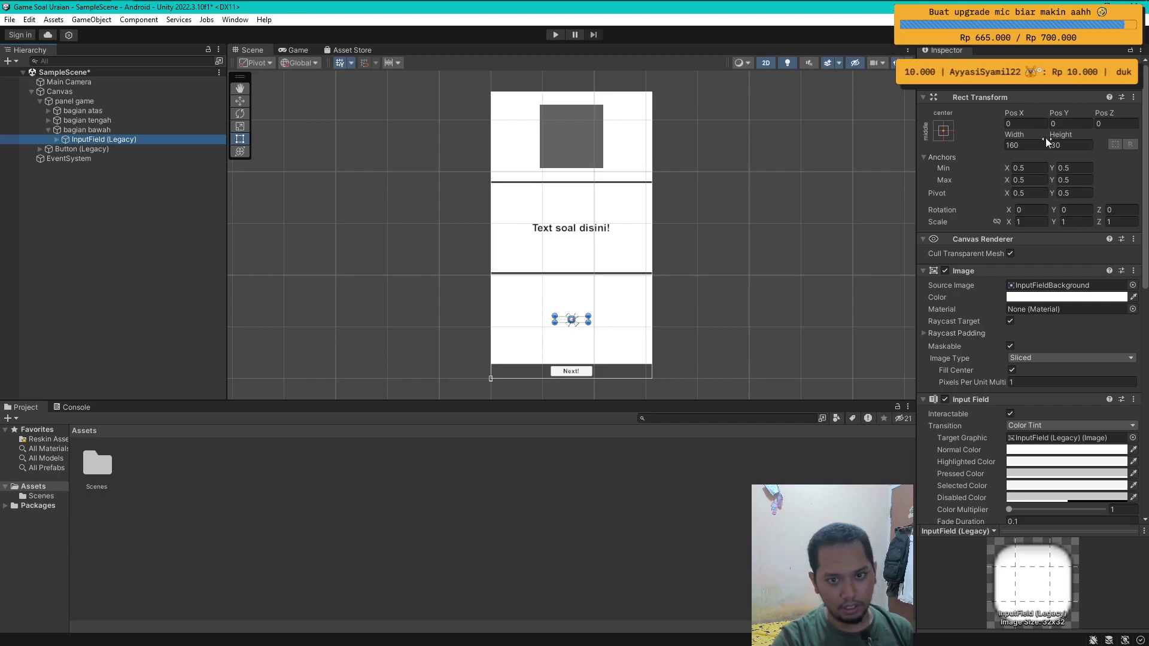
Step: Resize the input field to width 400 and height 50
left_click(1032, 144)
type("400")
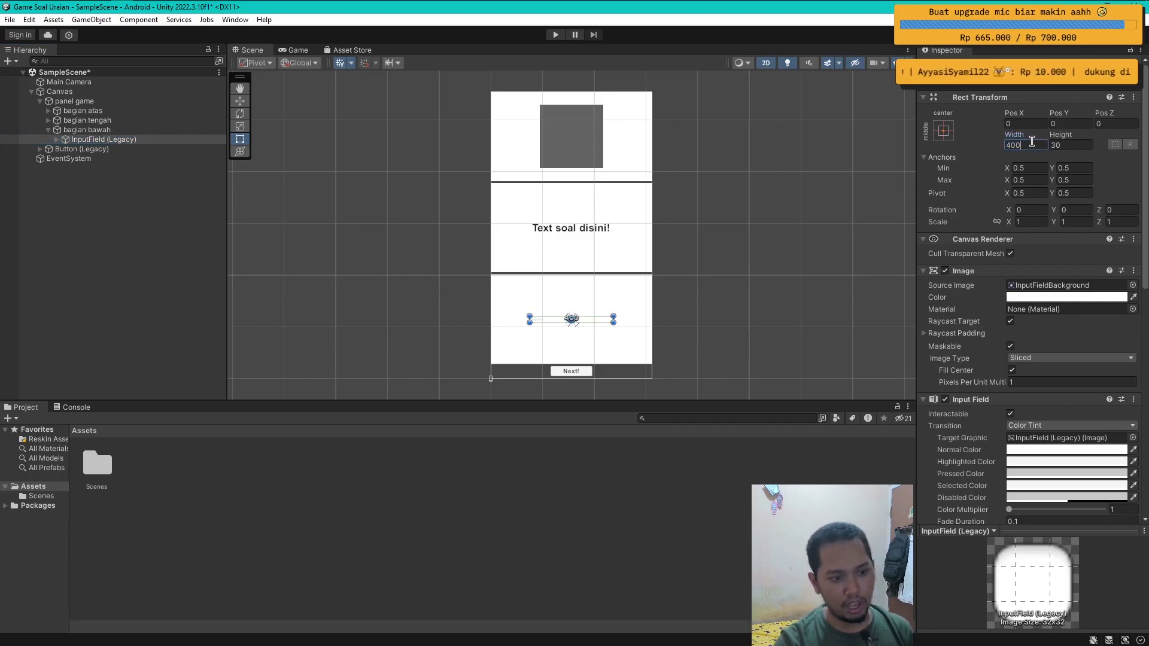
key("Tab")
type("50")
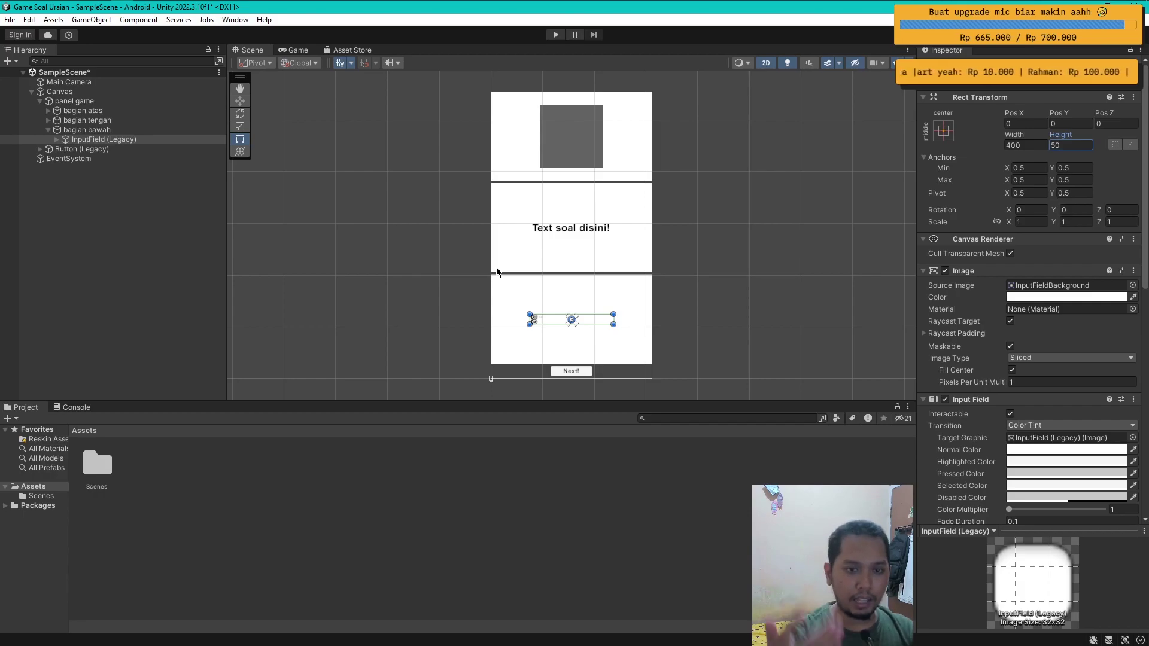
Step: Duplicate the input field twice, then delete both copies
left_click(103, 142)
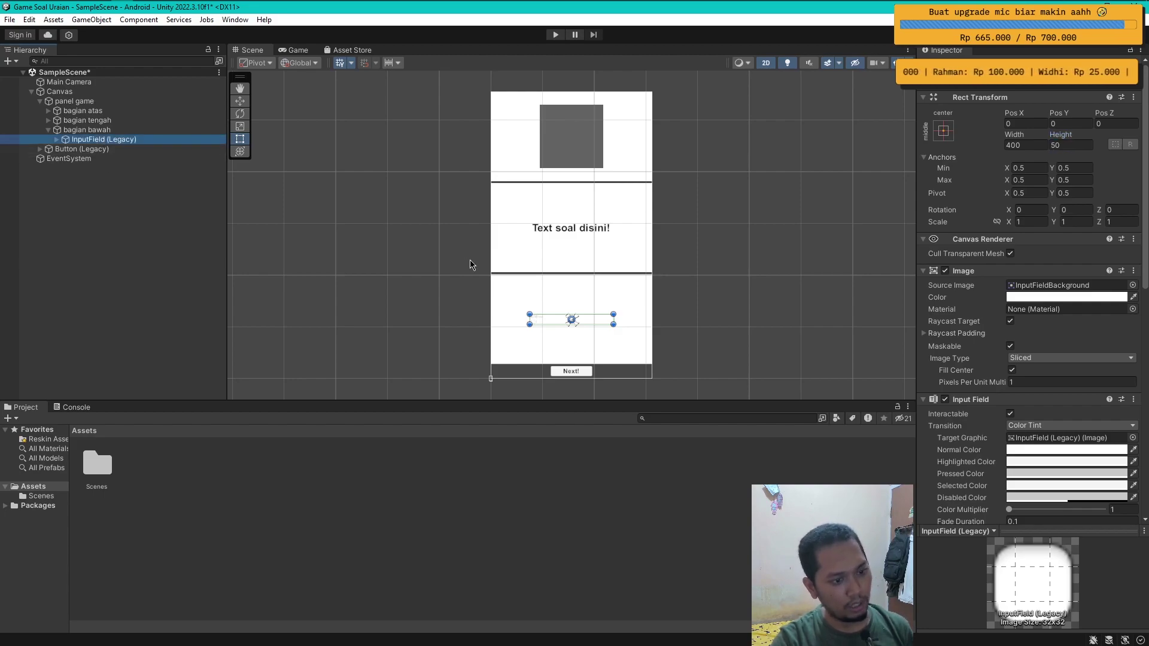
key("ctrl+d")
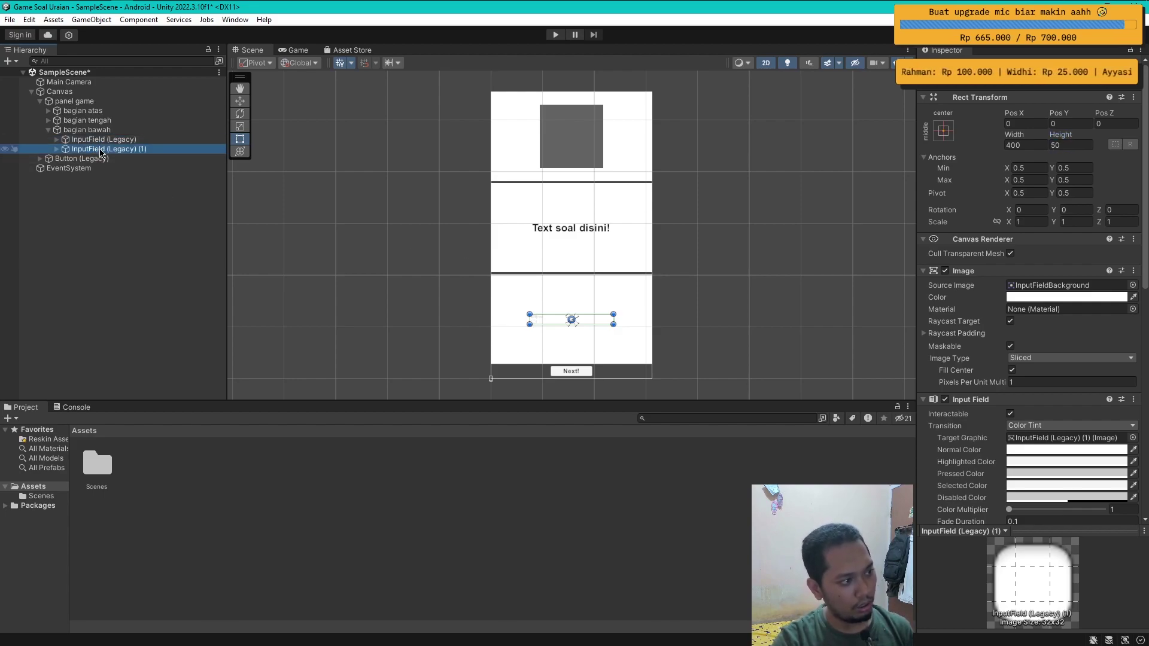
key("ctrl+d")
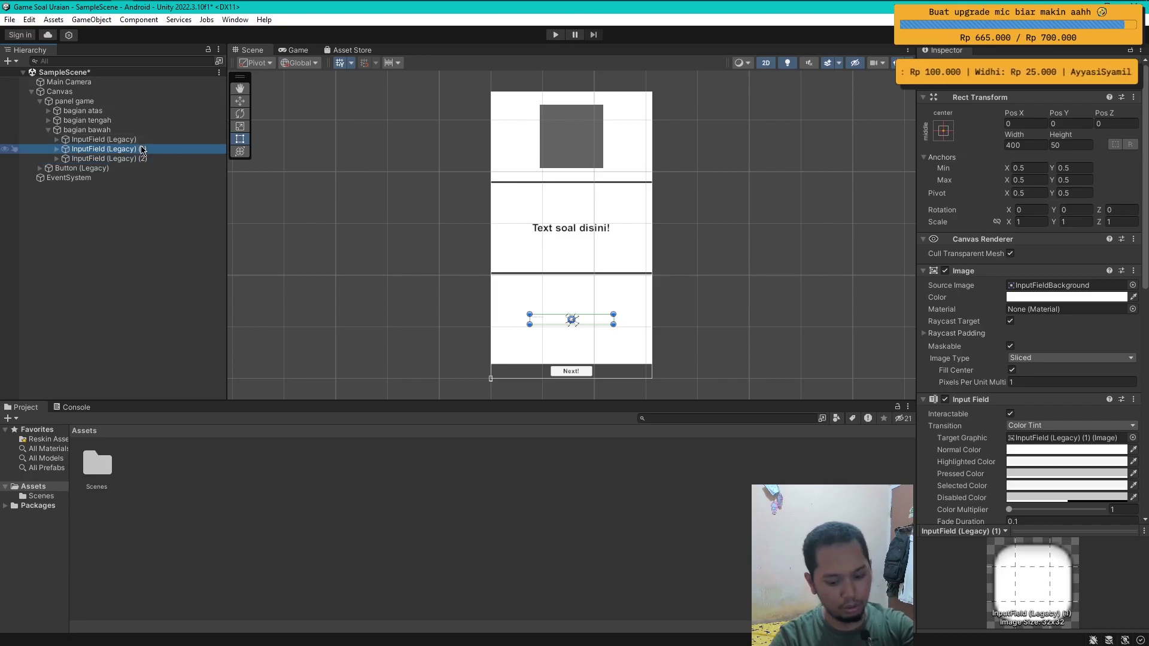
key("Delete")
left_click(74, 148)
key("Delete")
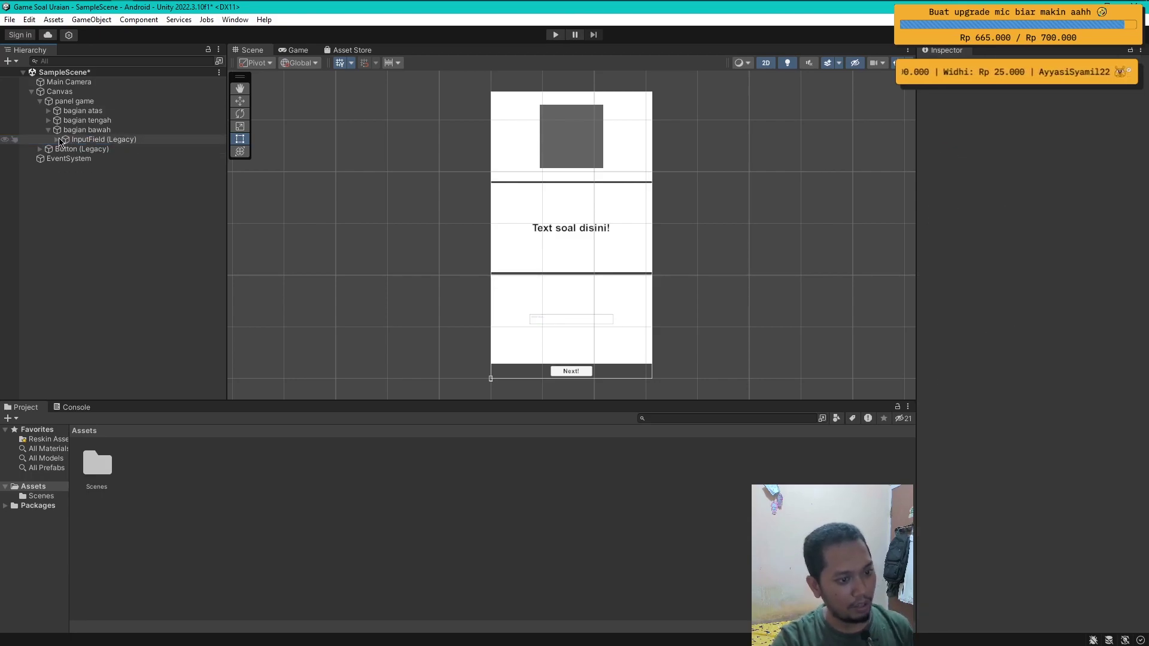
Step: Select the input field's Placeholder and Text (Legacy) and set their font size to 30
left_click(58, 139)
left_click(99, 149)
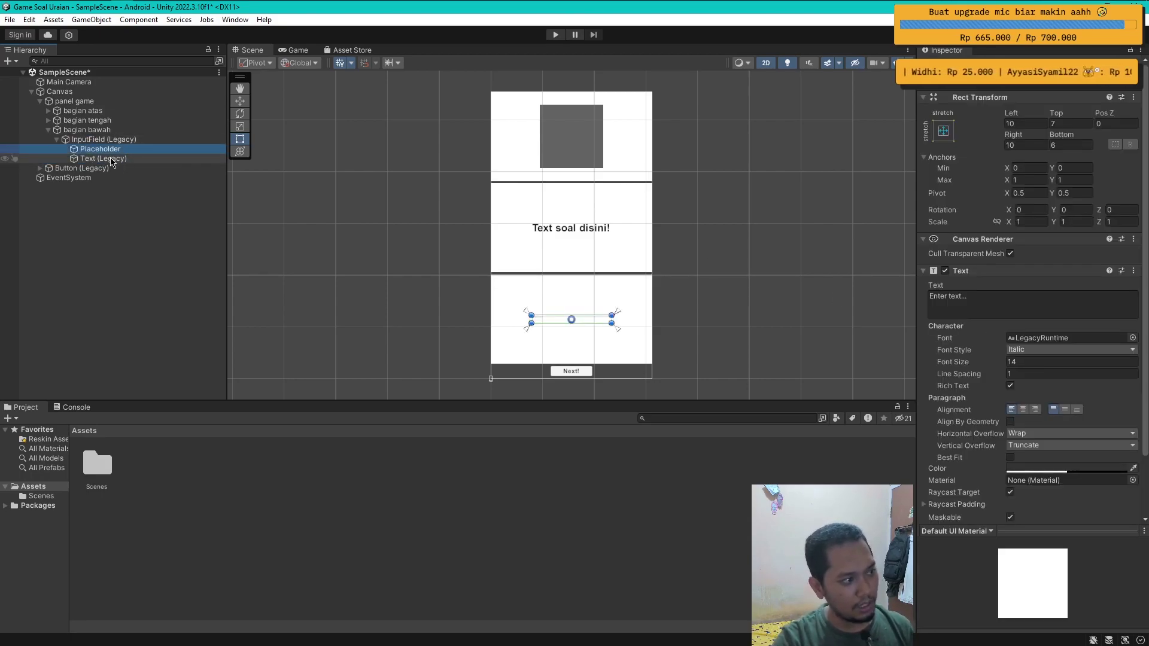
left_click(120, 159, "ctrl")
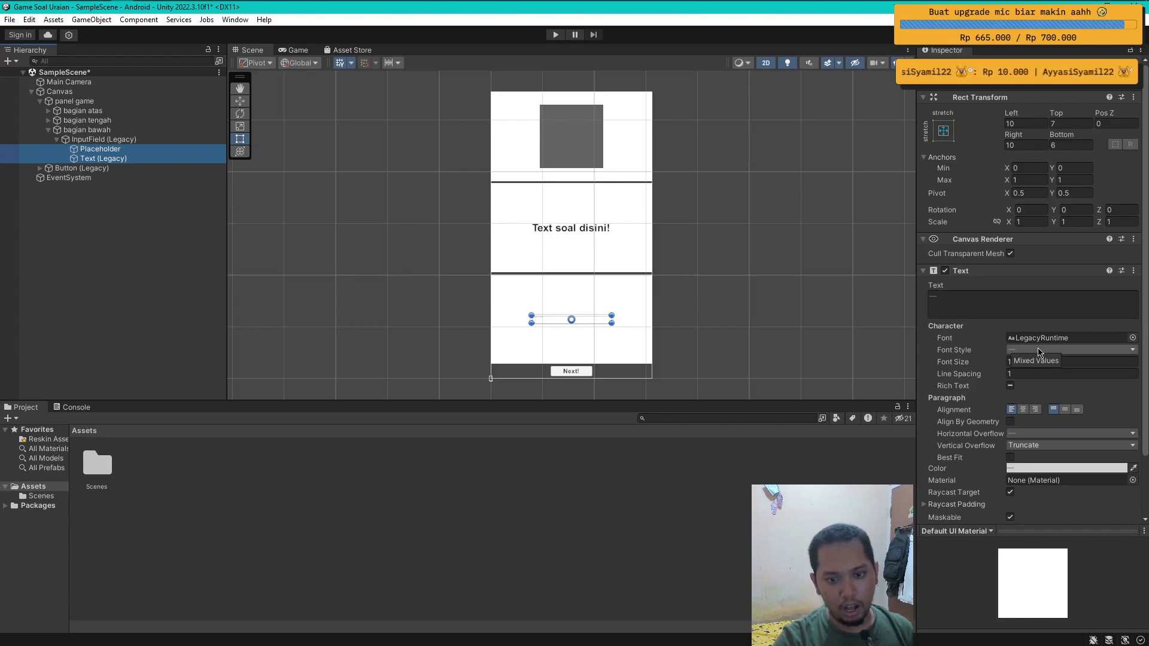
left_click(1026, 373)
left_click(1029, 362)
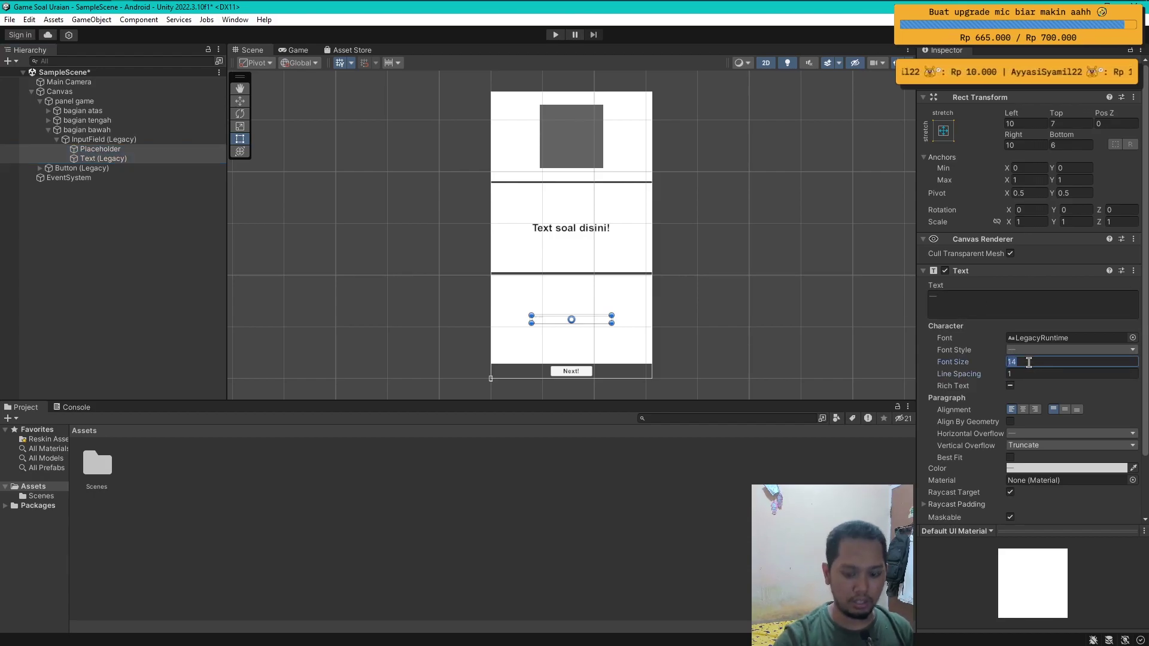
type("30")
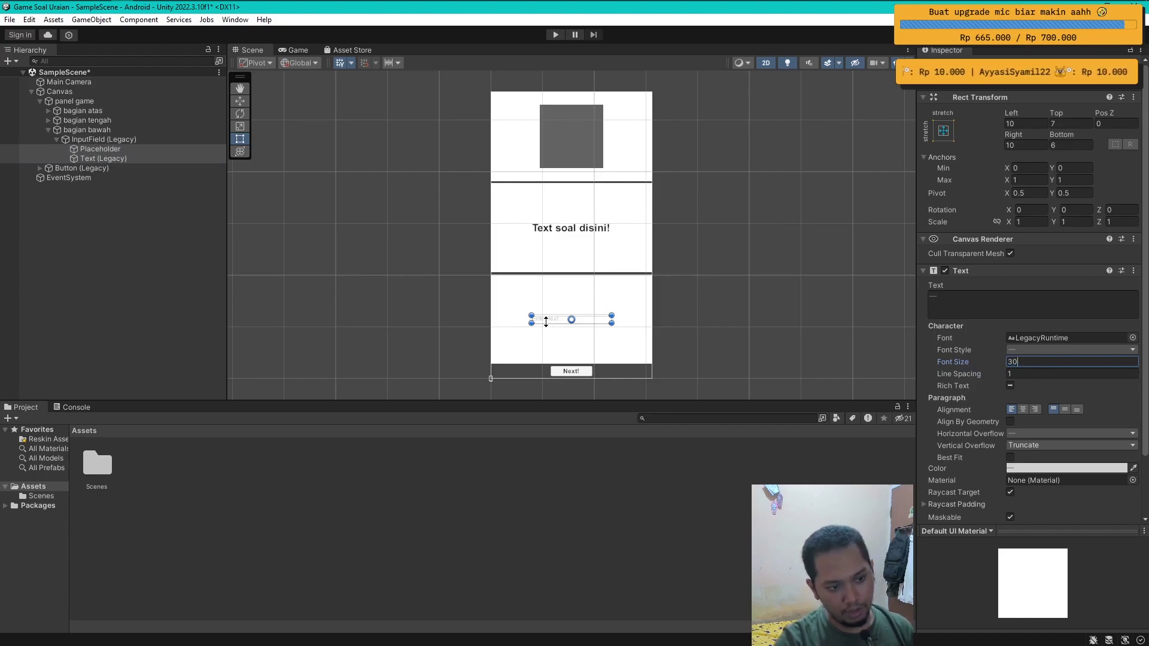
key("Return")
Step: Set both texts' colour to black, then clear the selection
scroll(1040, 410, "down", 1)
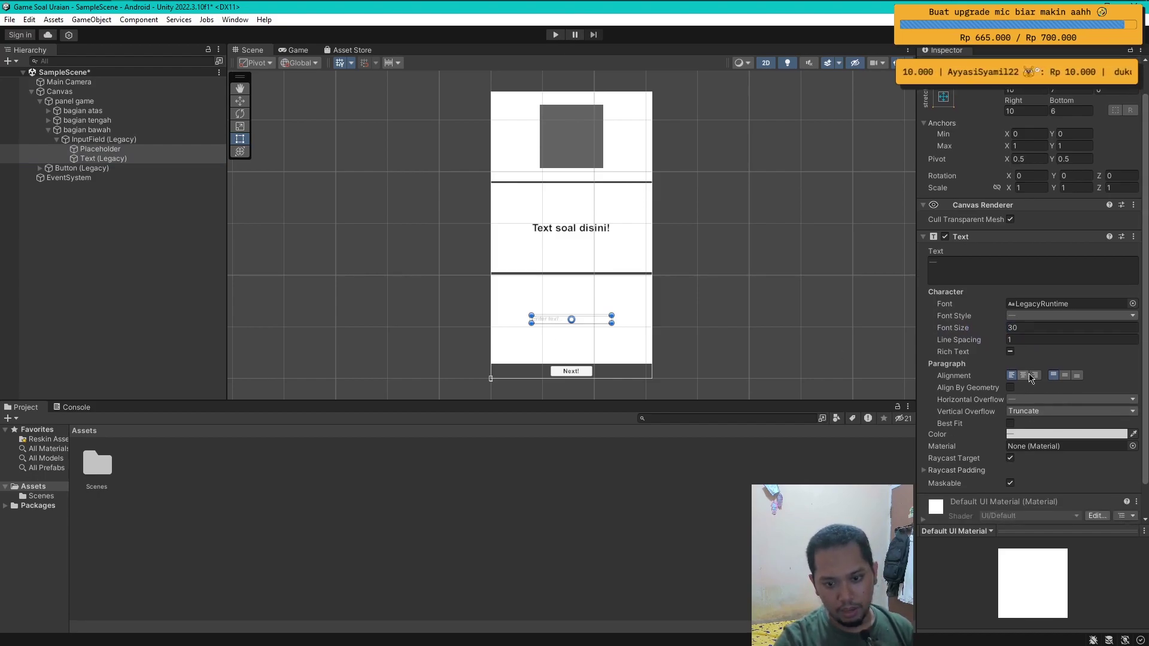
left_click(1049, 439)
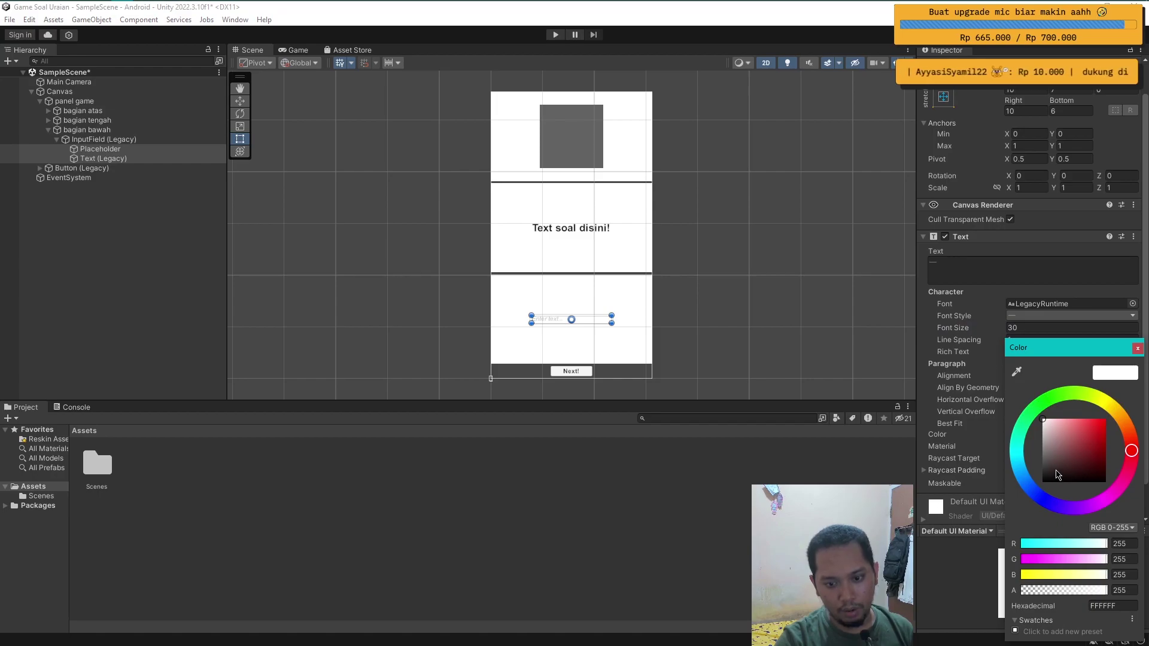
left_click_drag(1056, 475, 1023, 505)
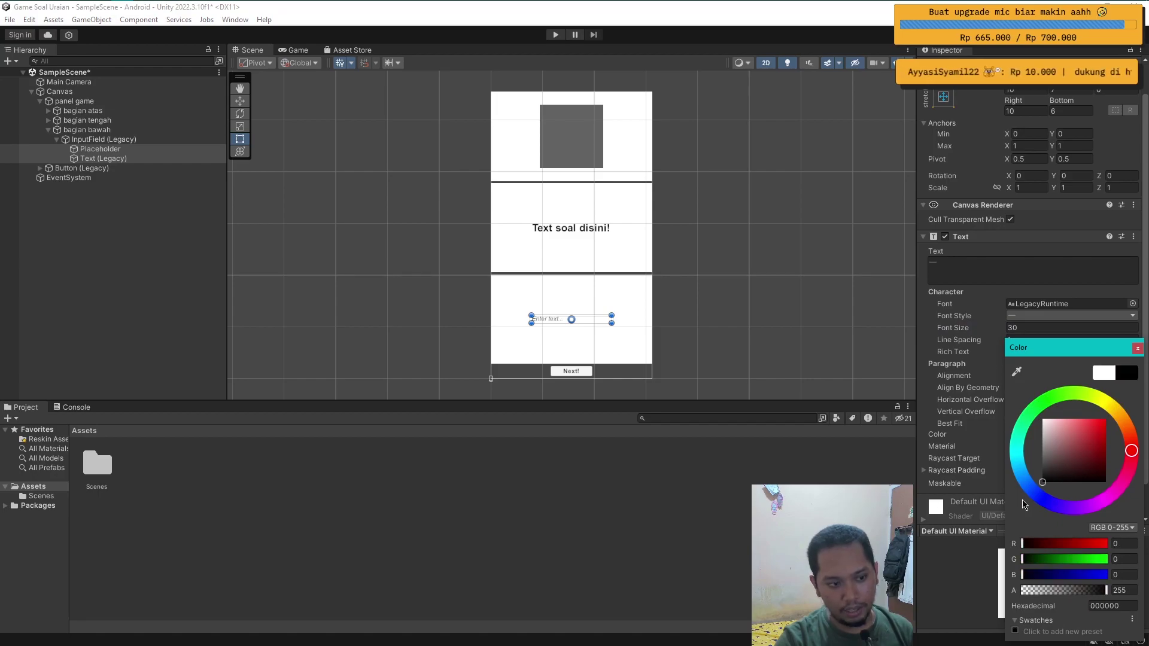
left_click(1139, 349)
left_click(210, 192)
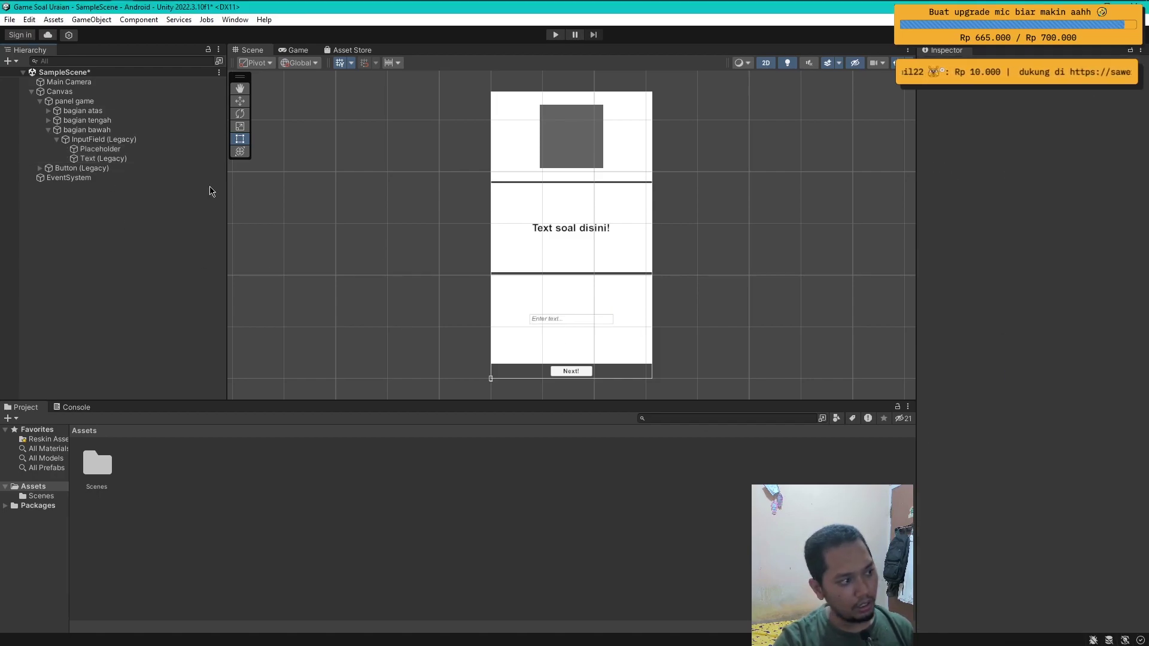
Step: Duplicate the input field twice and set the original's Pos Y to 60
left_click(57, 140)
left_click(91, 141)
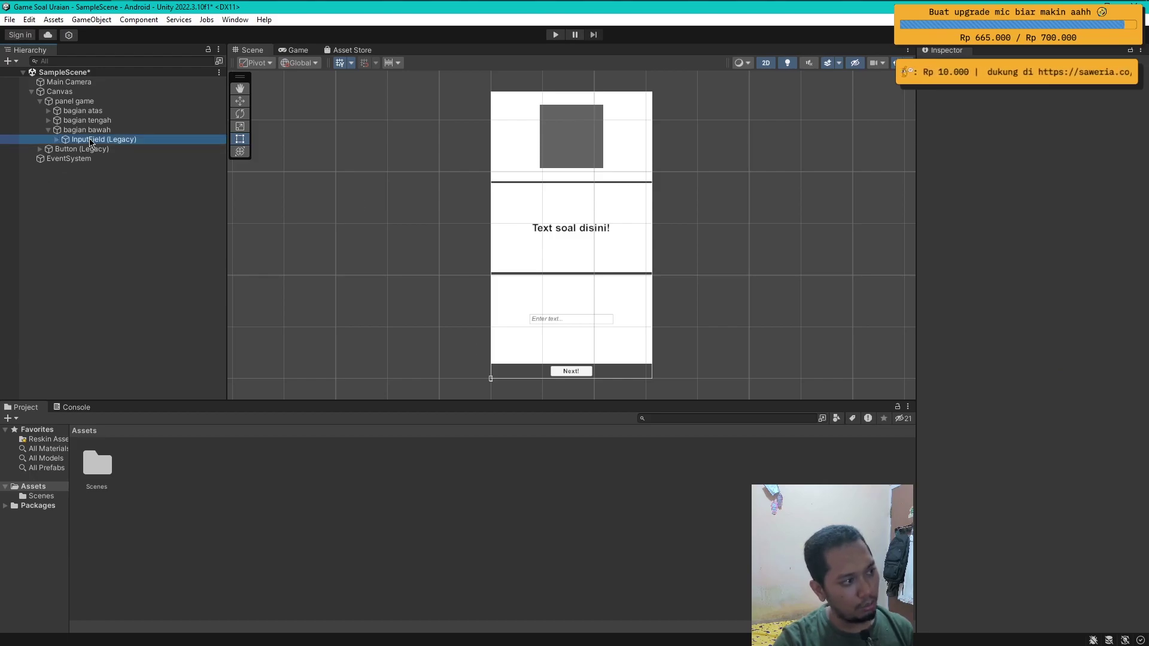
key("ctrl+d")
key("ctrl+d")
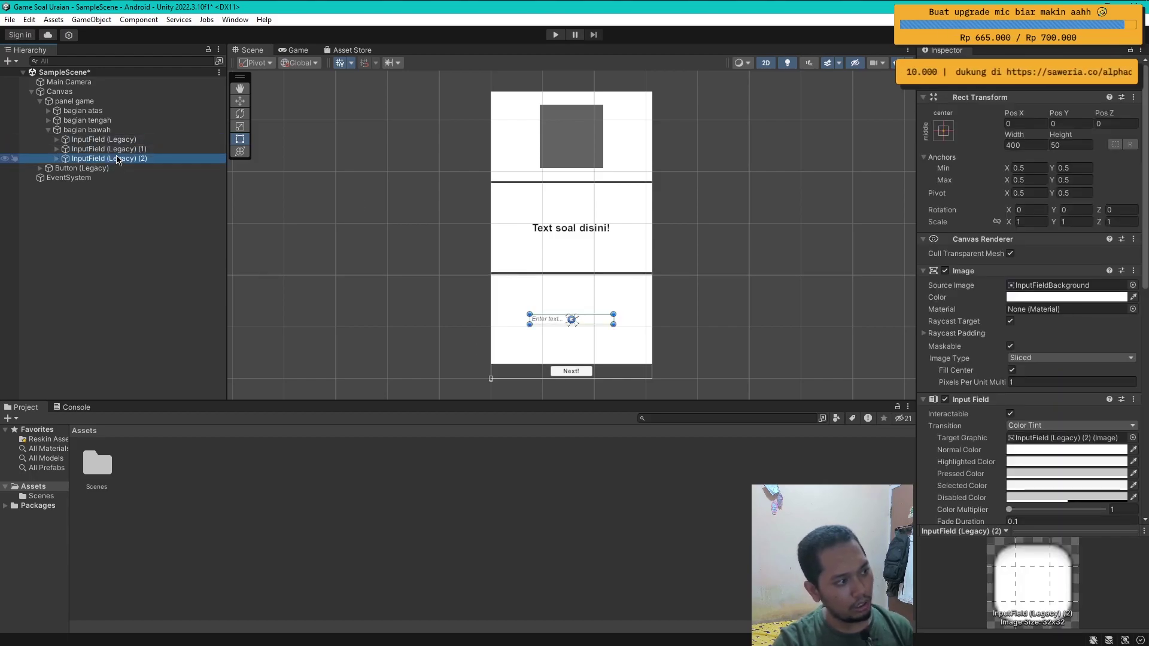
left_click(119, 142)
left_click(1082, 122)
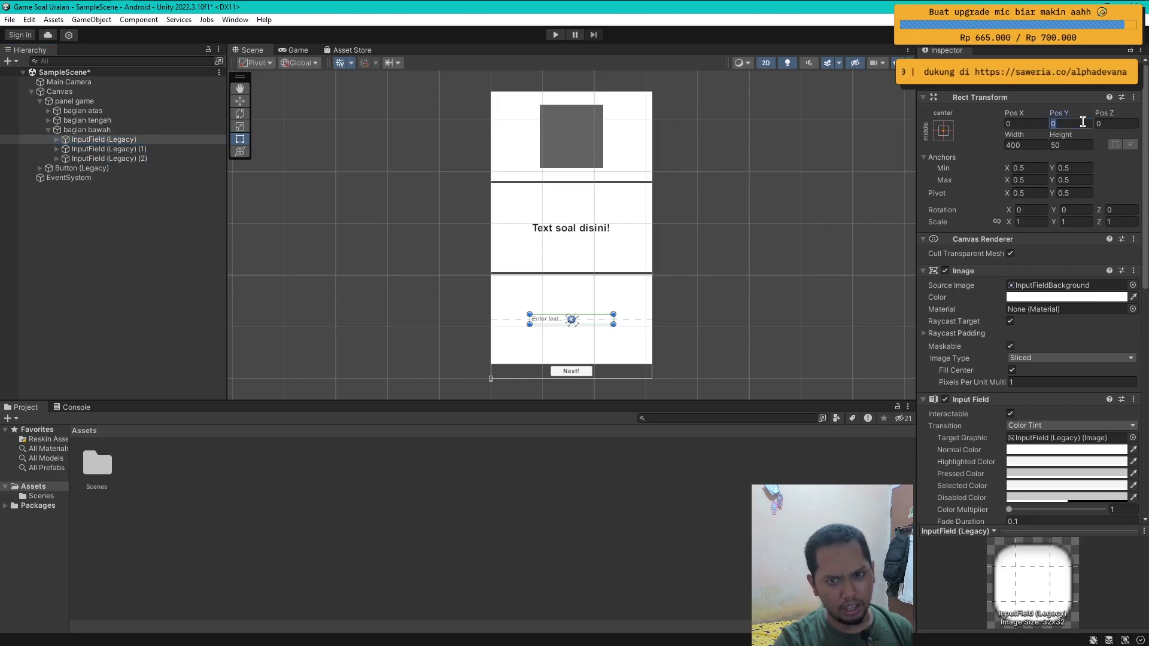
type("60")
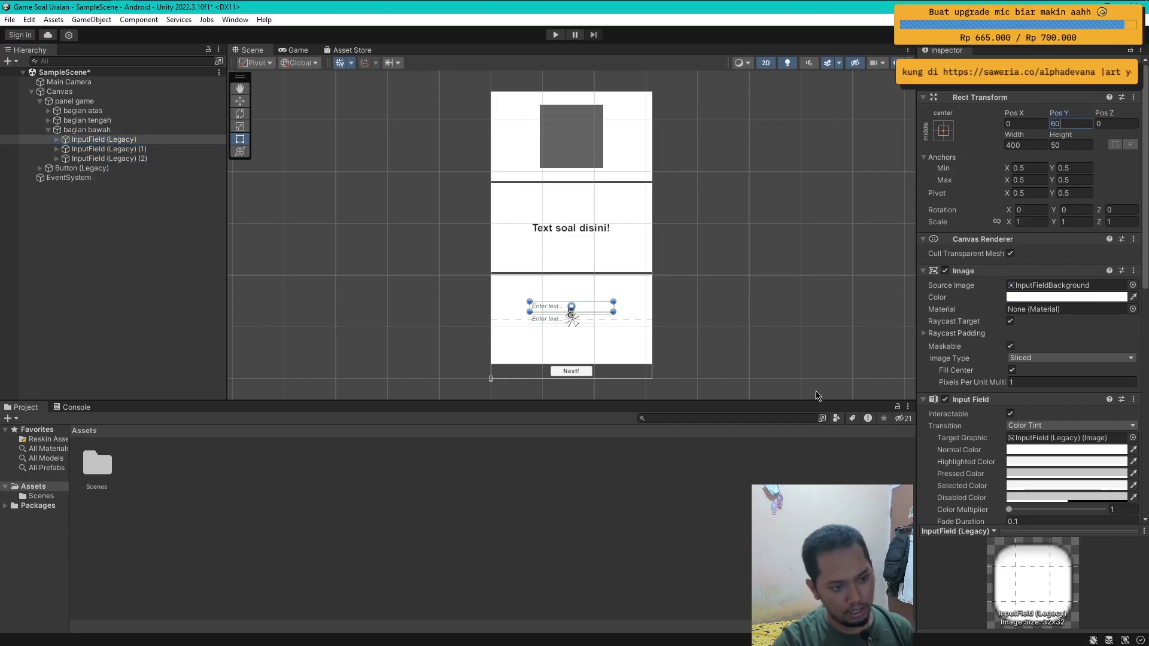
scroll(594, 315, "up", 3)
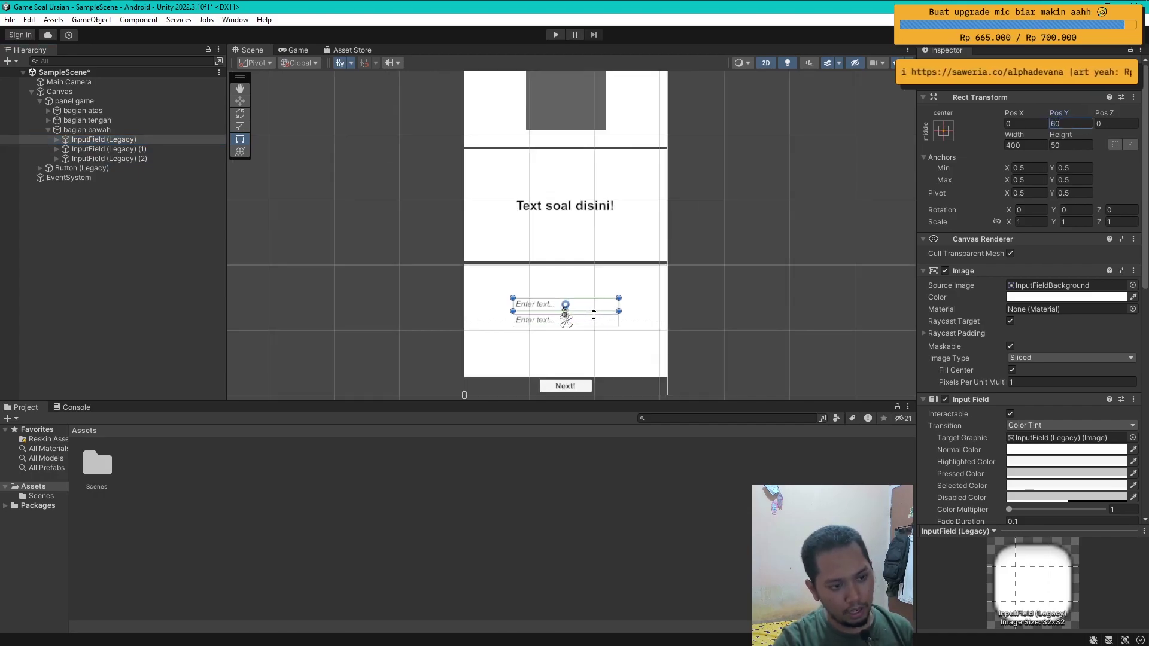
scroll(598, 323, "down", 5)
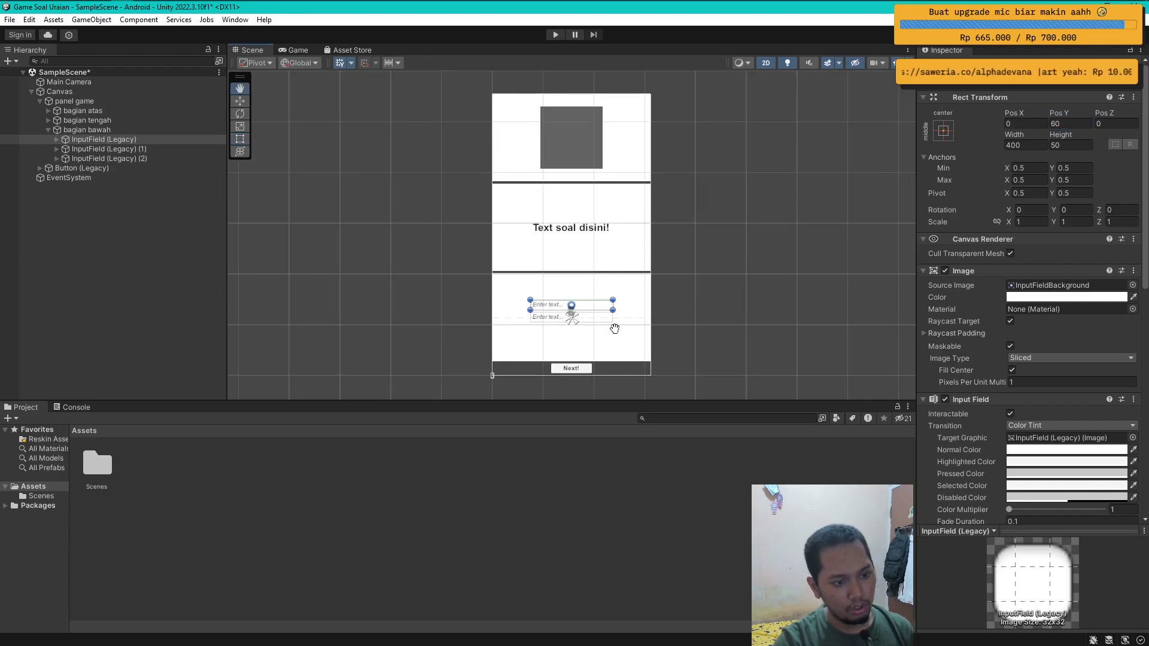
Step: Set InputField (Legacy) (2)'s Pos Y to -60
left_click(88, 161)
left_click(1068, 124)
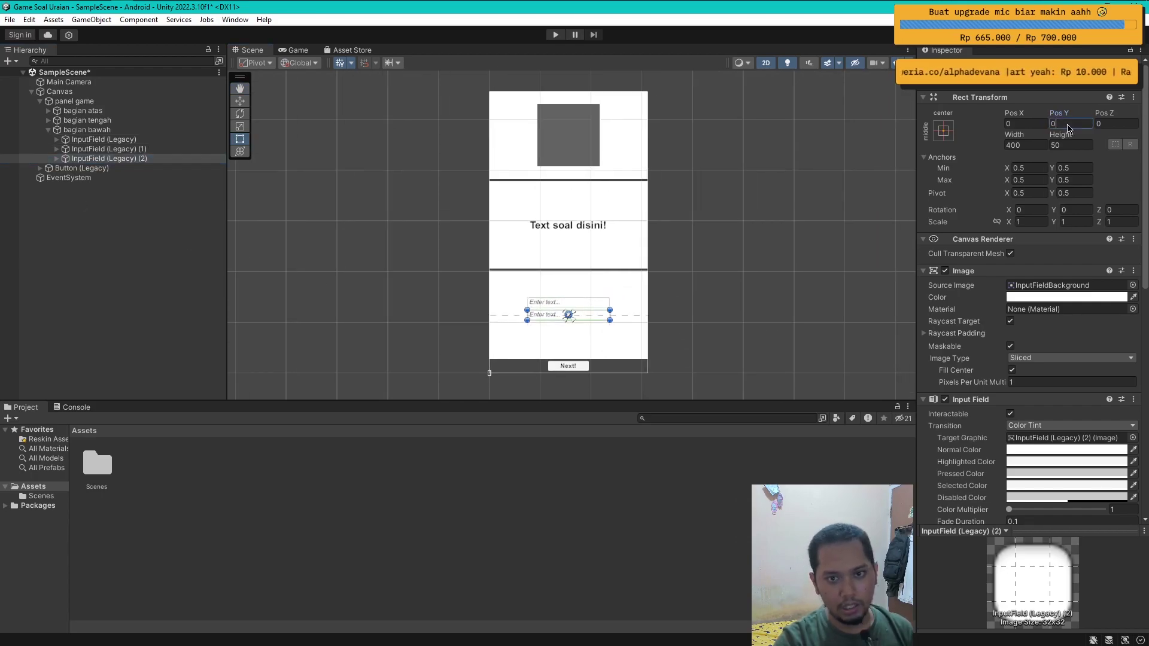
type("60")
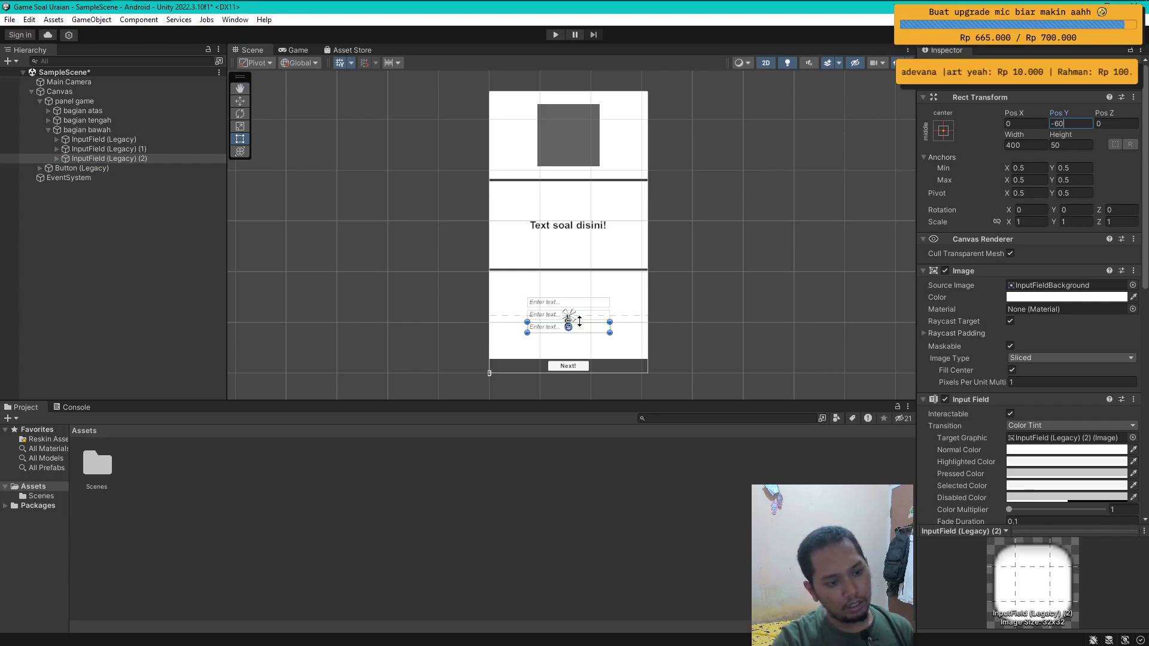
left_click(144, 158)
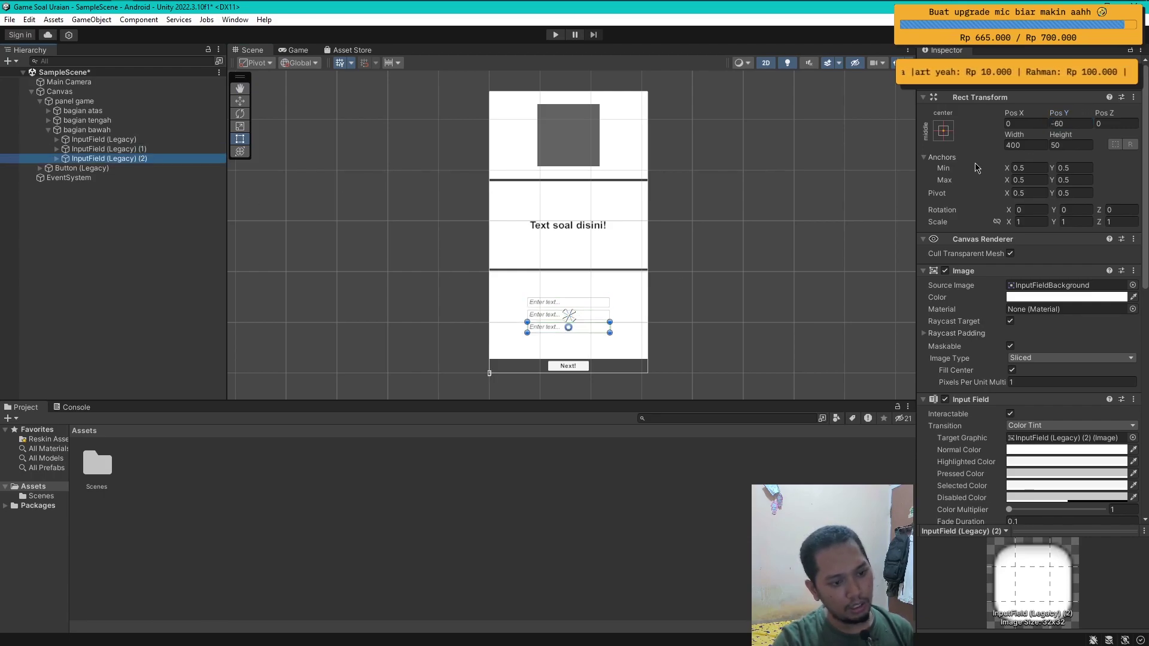
Step: Toggle the third field inactive and active again, then select all three fields
key("alt+shift+a")
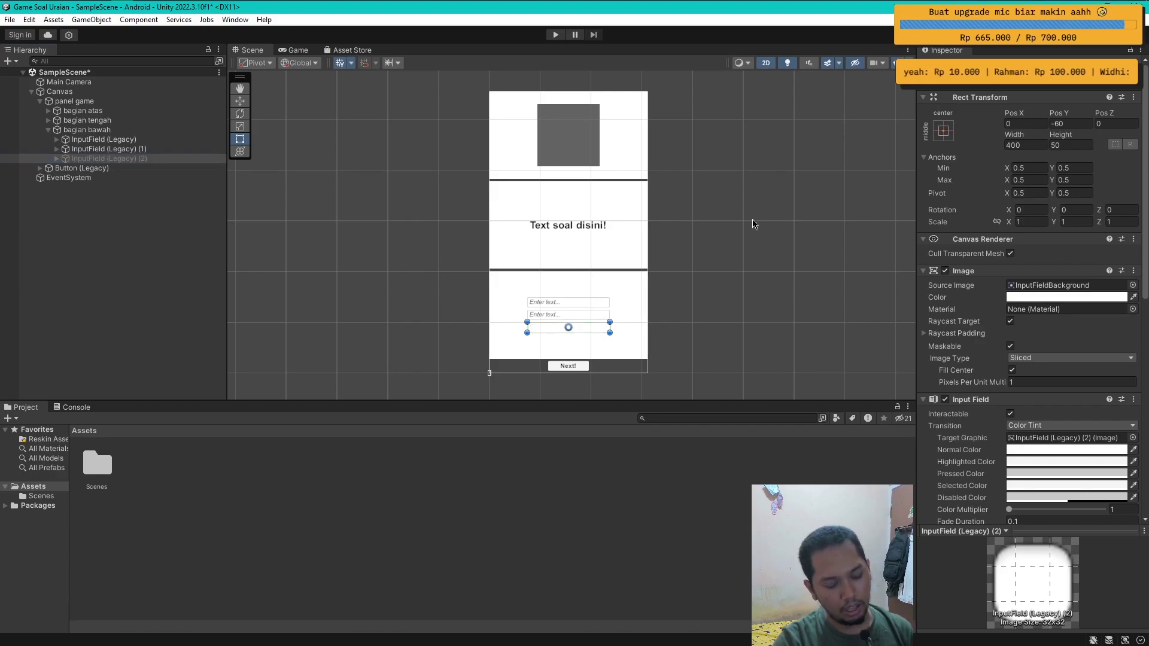
left_click(133, 257)
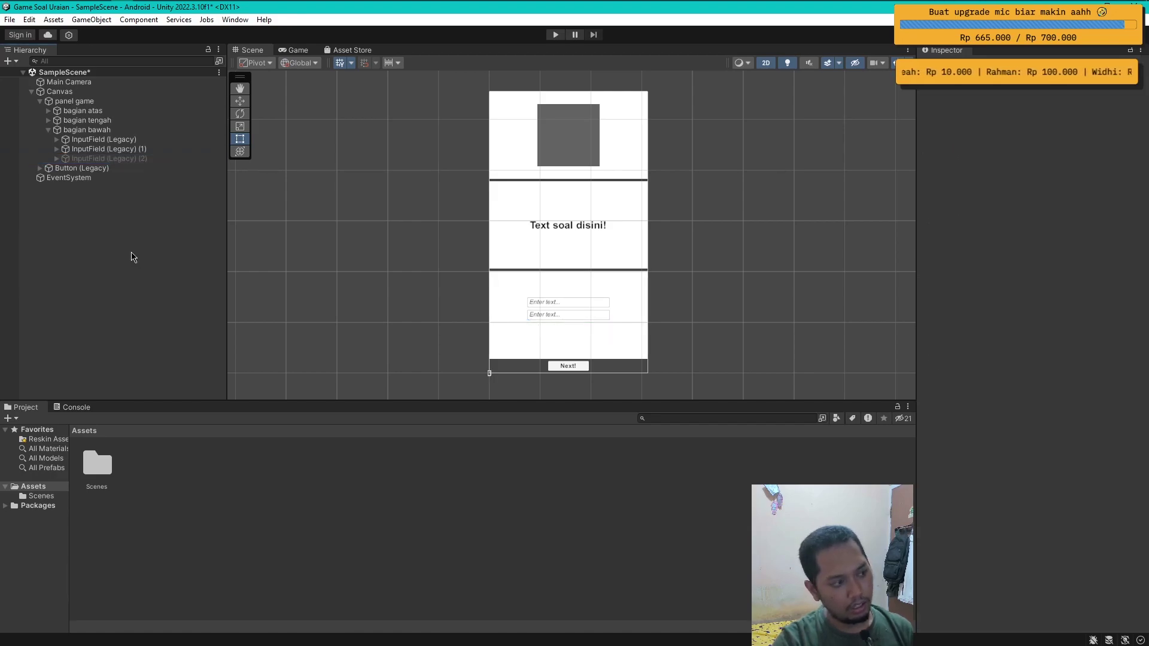
left_click(126, 158)
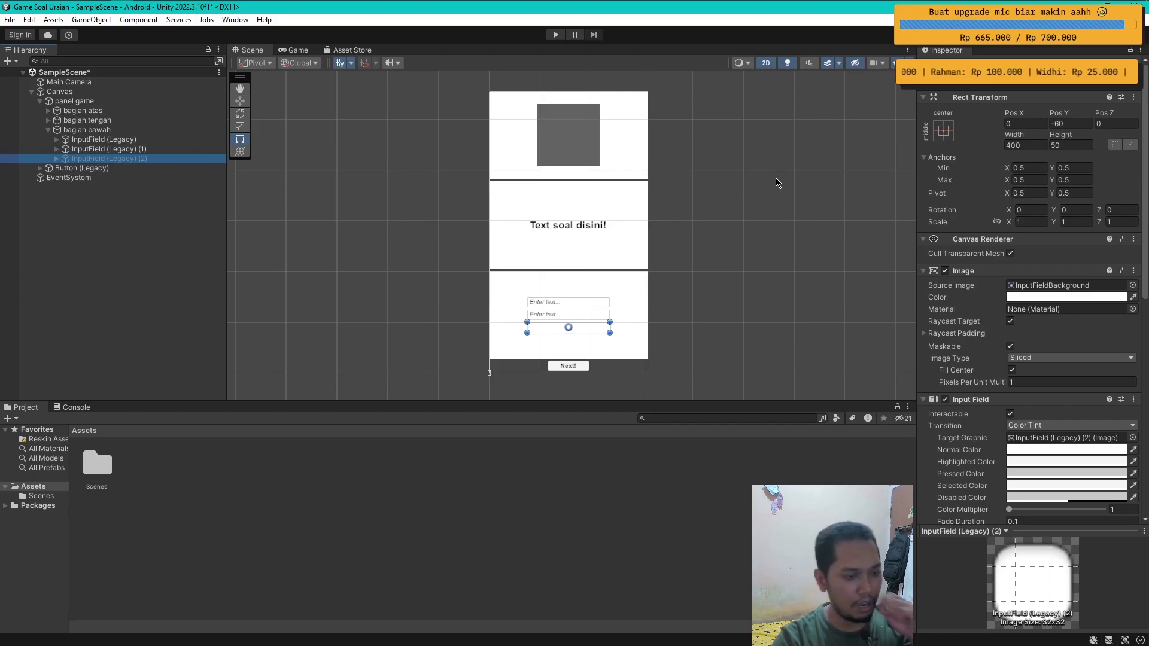
left_click(559, 326)
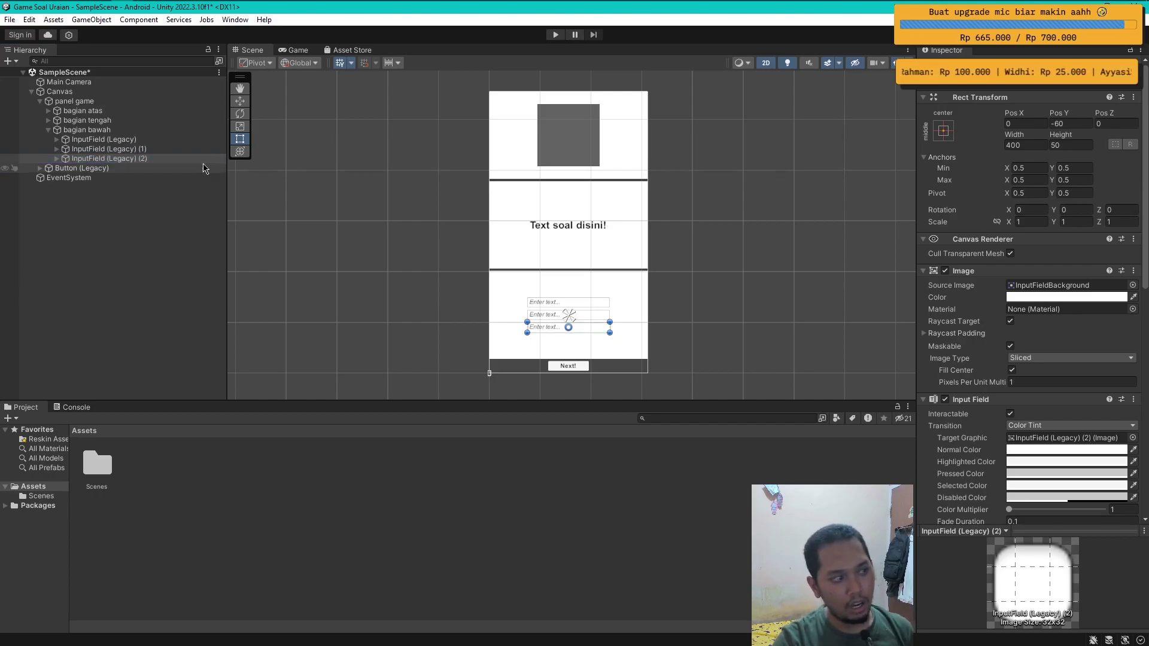
left_click(126, 141, "shift")
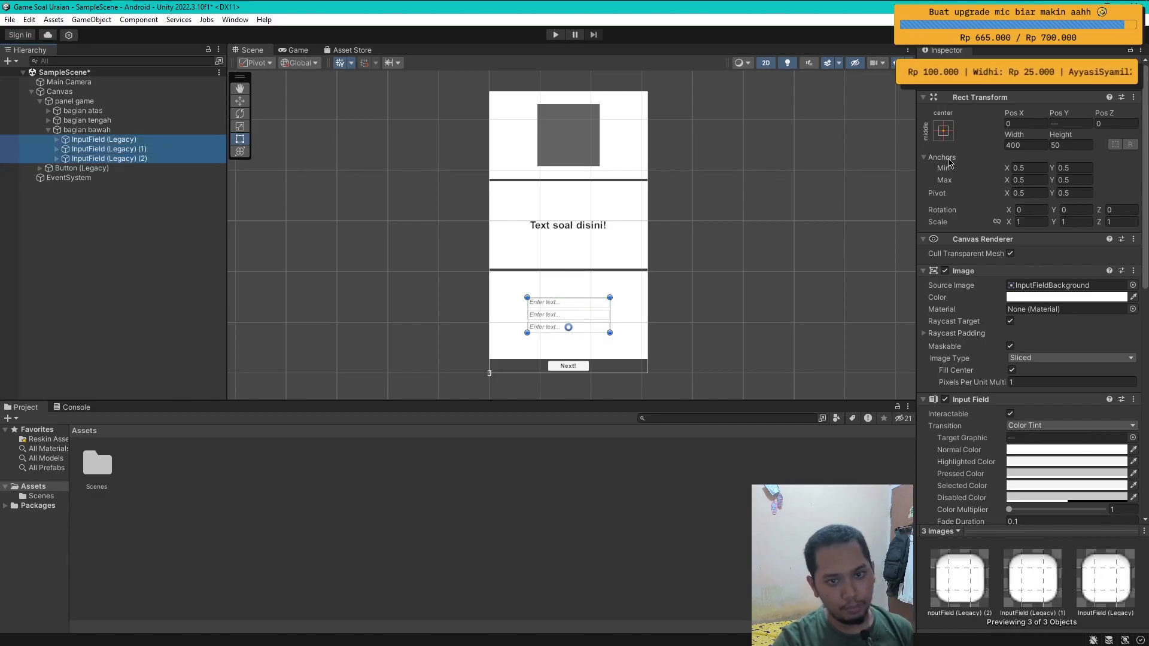
Step: Anchor the three input fields to top centre, repositioning them with Alt
left_click(945, 130)
key("alt")
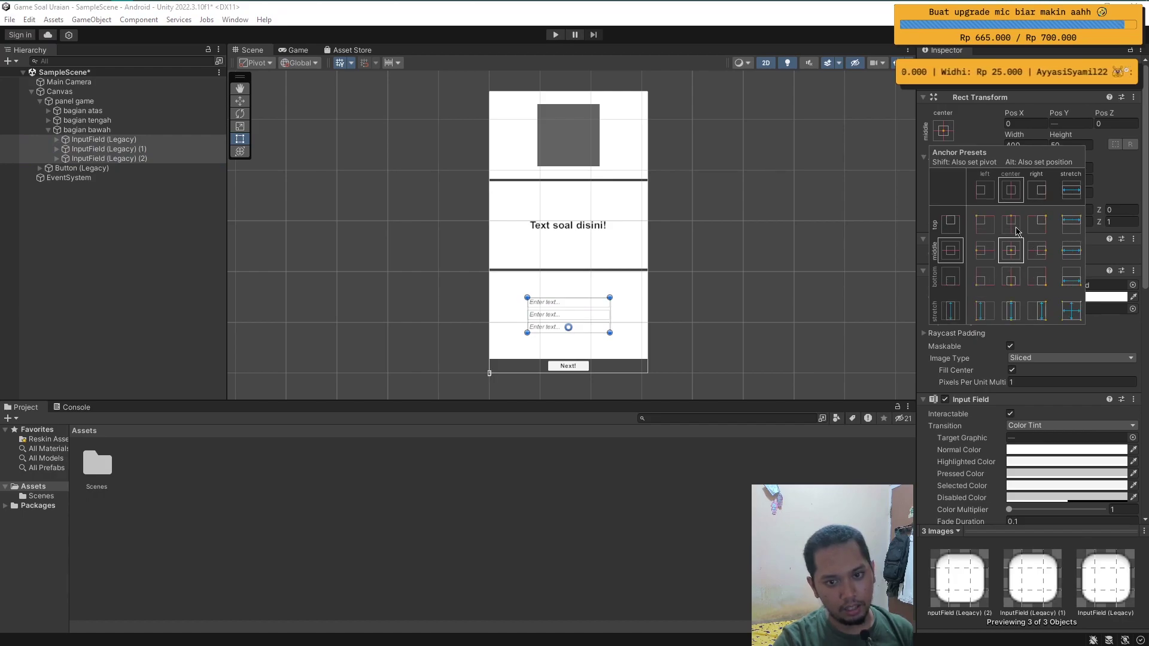
left_click(1014, 226, "alt")
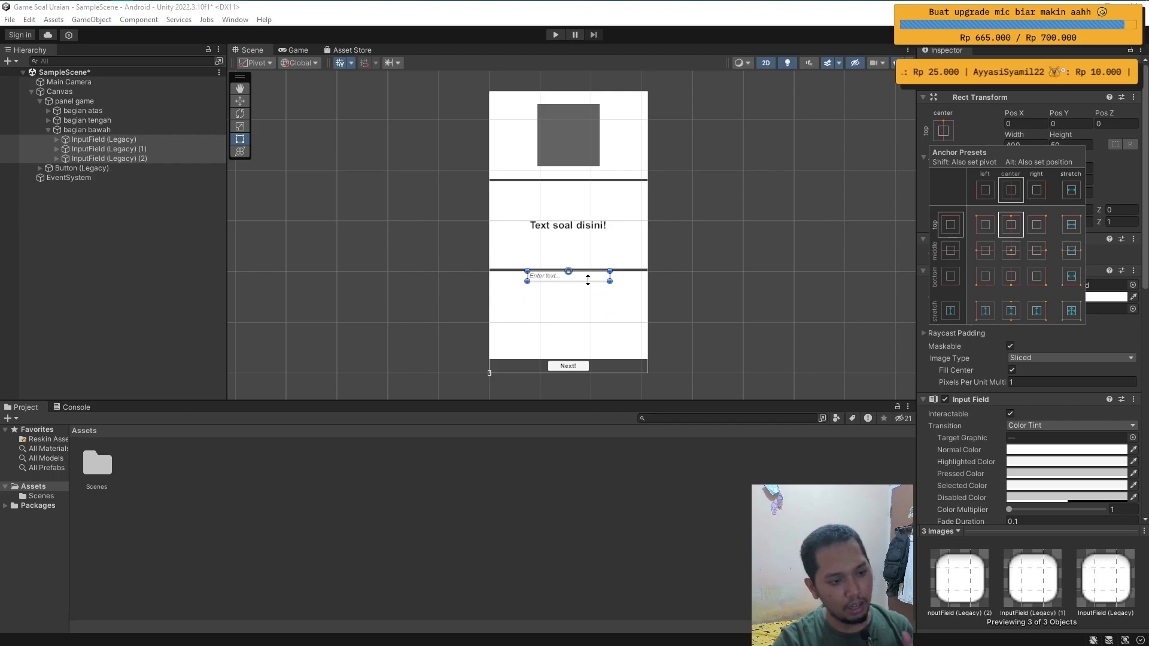
left_click(123, 140)
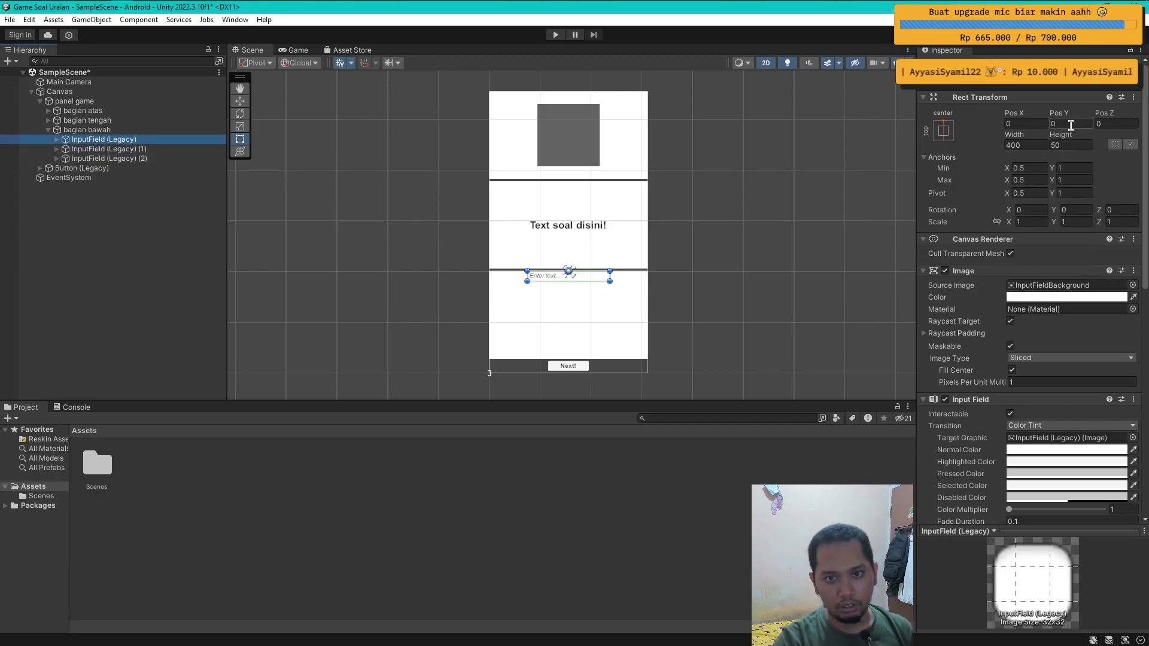
Step: Set the three answer fields' Pos Y to -10, -70 and -130
left_click(1071, 124)
type("-10")
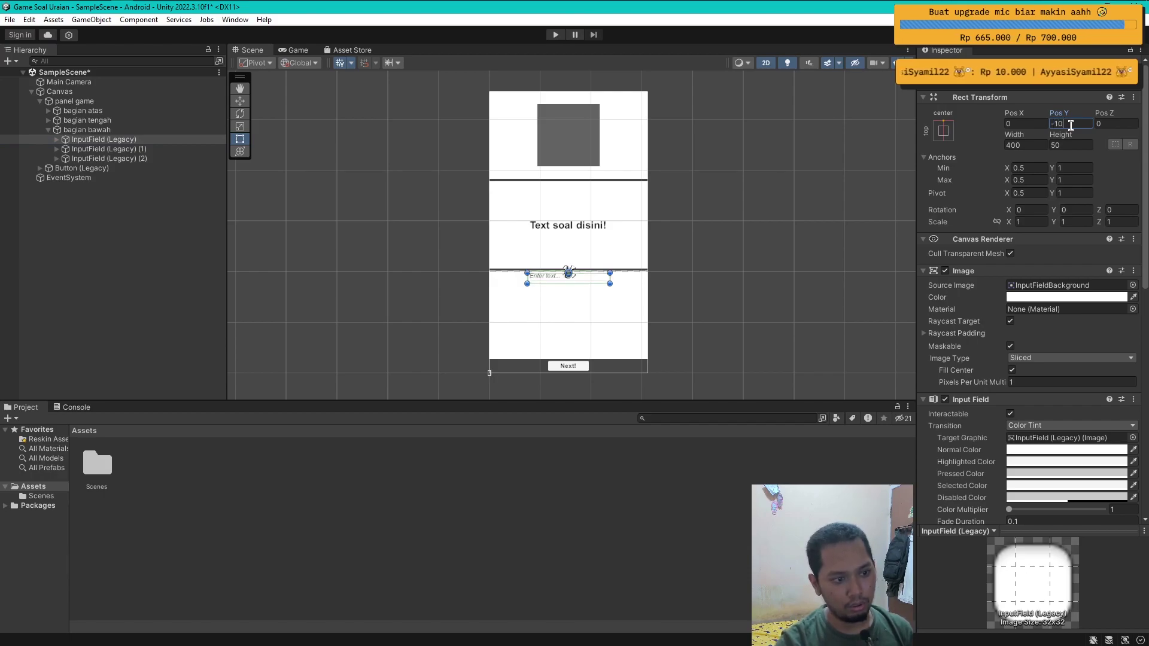
left_click(179, 149)
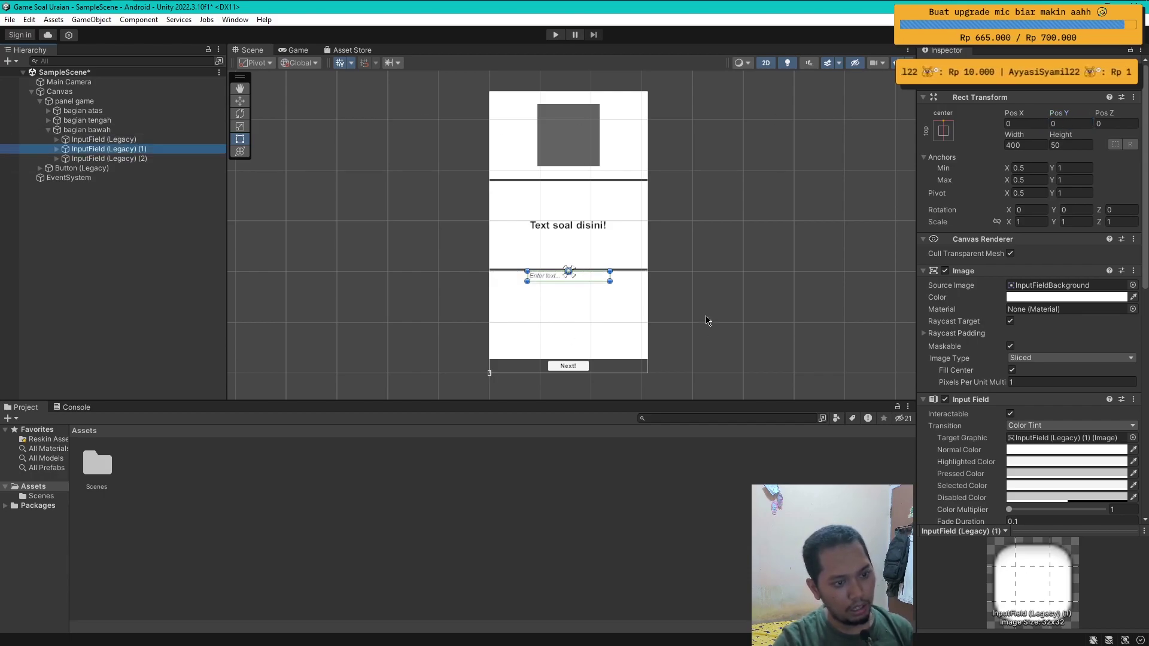
left_click(1075, 123)
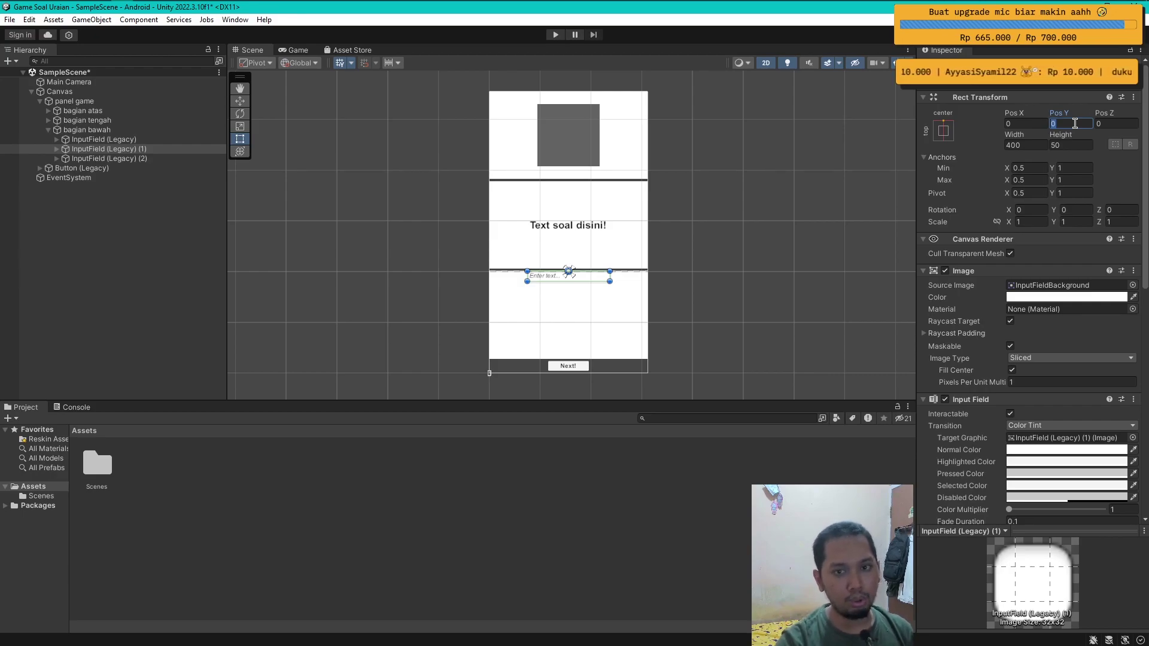
type("-7")
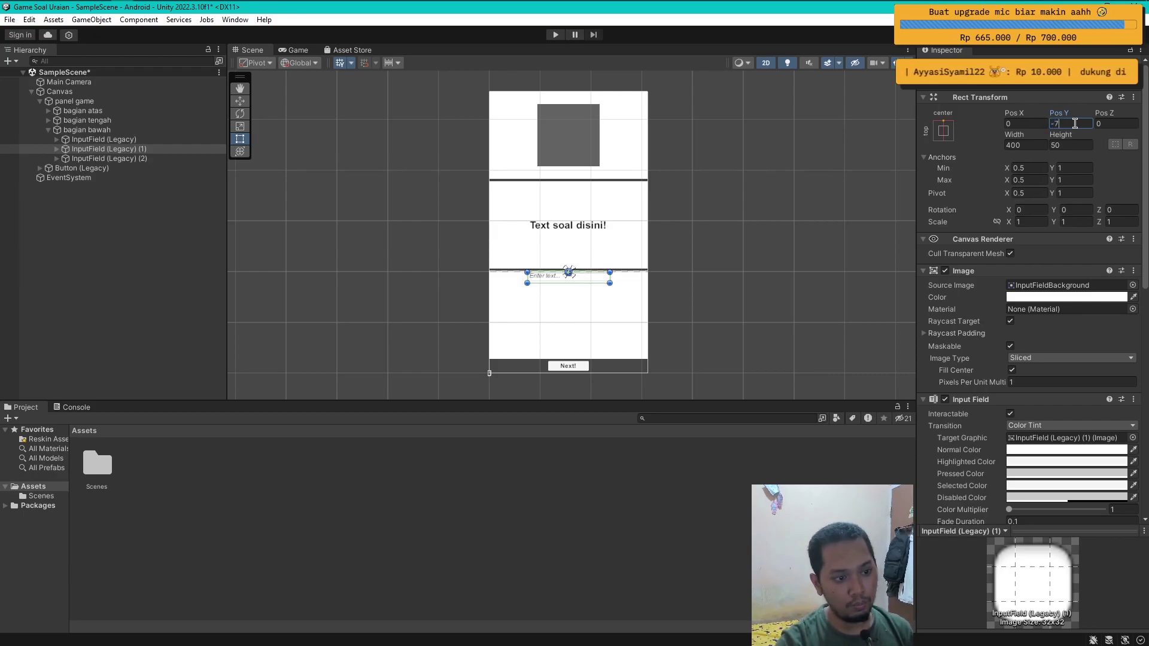
type("0")
left_click(108, 158)
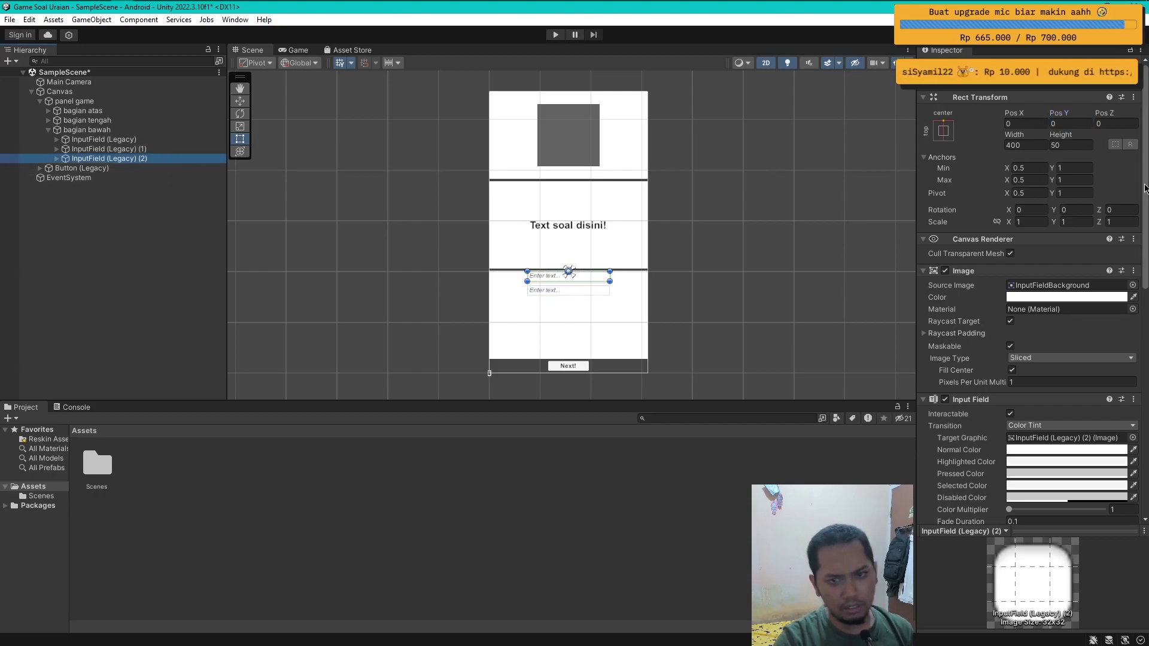
left_click(1063, 123)
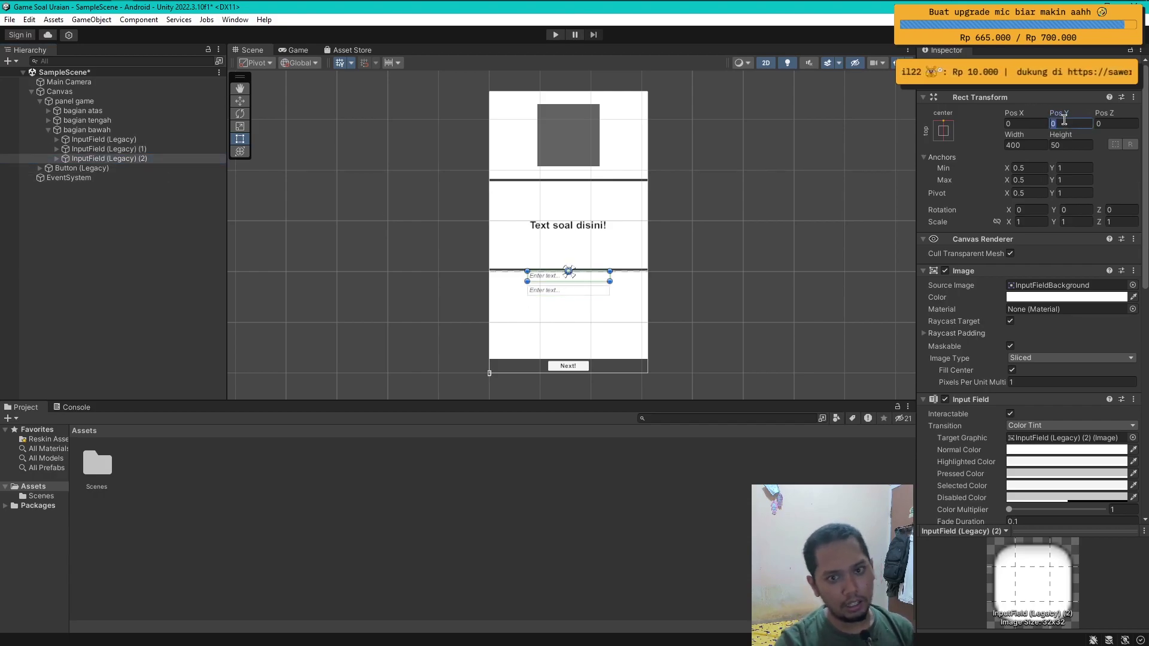
type("-130")
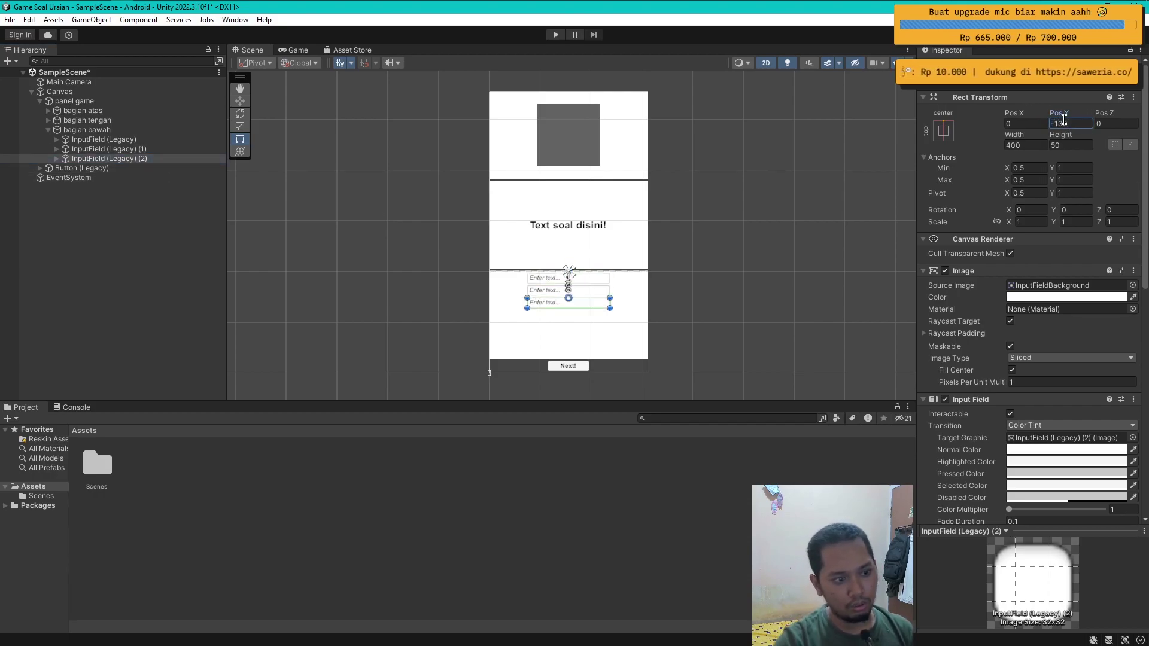
left_click(441, 313)
scroll(568, 285, "up", 2)
Step: Deactivate the third and second answer fields, with the whole canvas in view
scroll(581, 312, "up", 2)
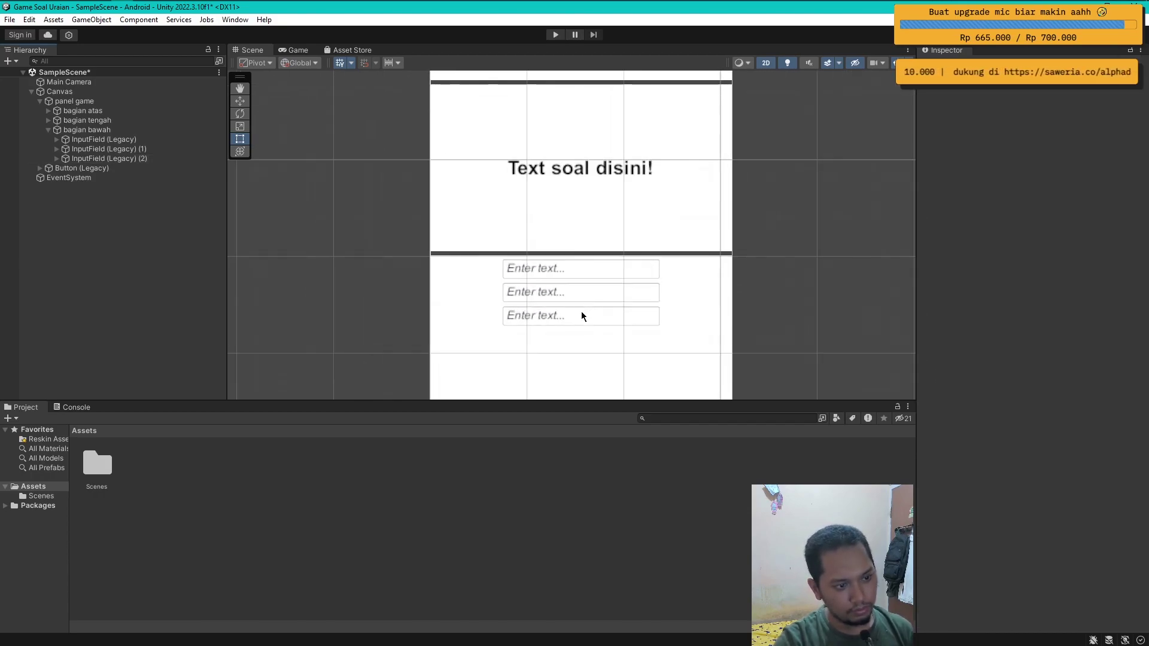
scroll(581, 315, "up", 1)
scroll(531, 316, "down", 3)
scroll(619, 341, "down", 2)
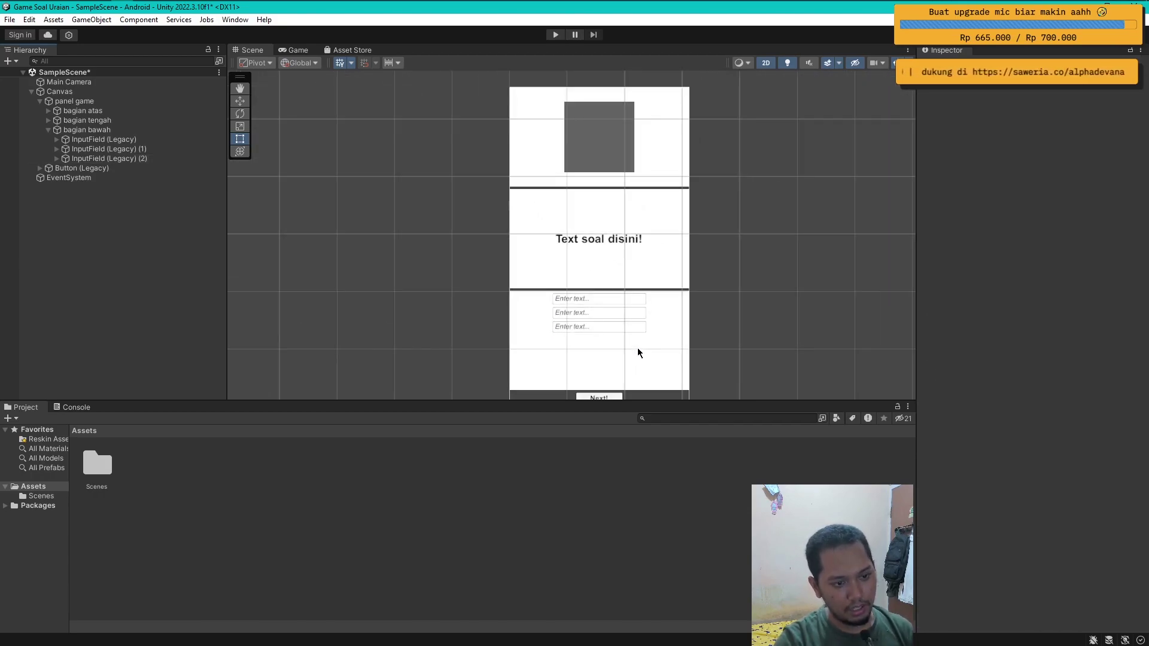
middle_click_drag(638, 348, 611, 329)
left_click(563, 309)
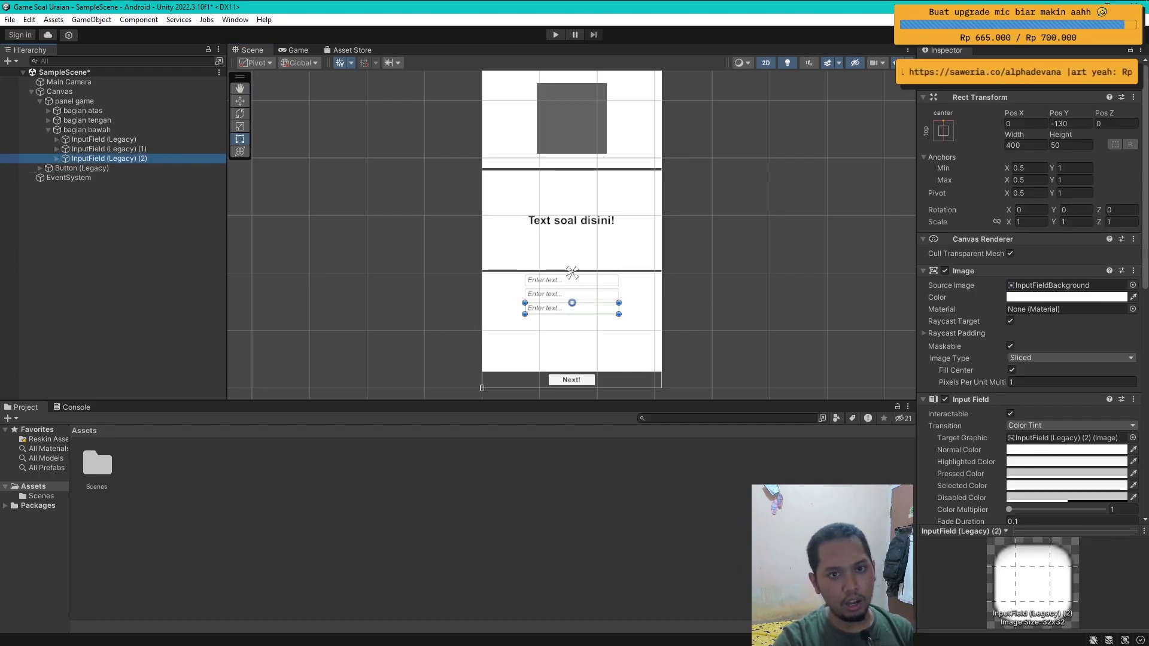
key("Delete")
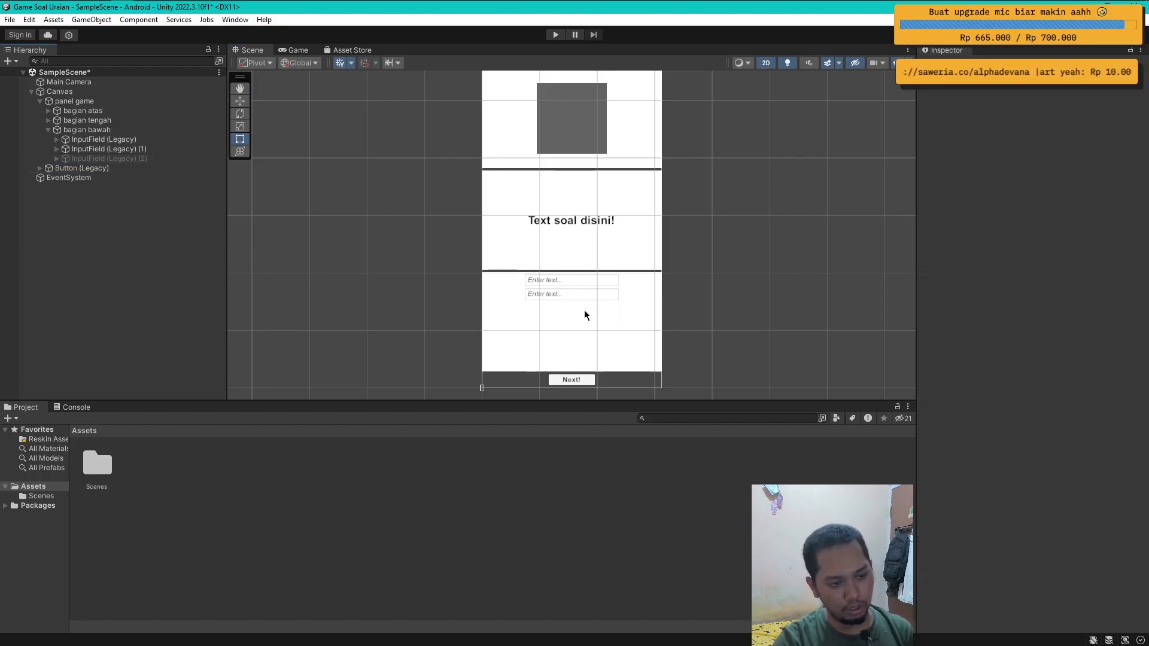
left_click(104, 149)
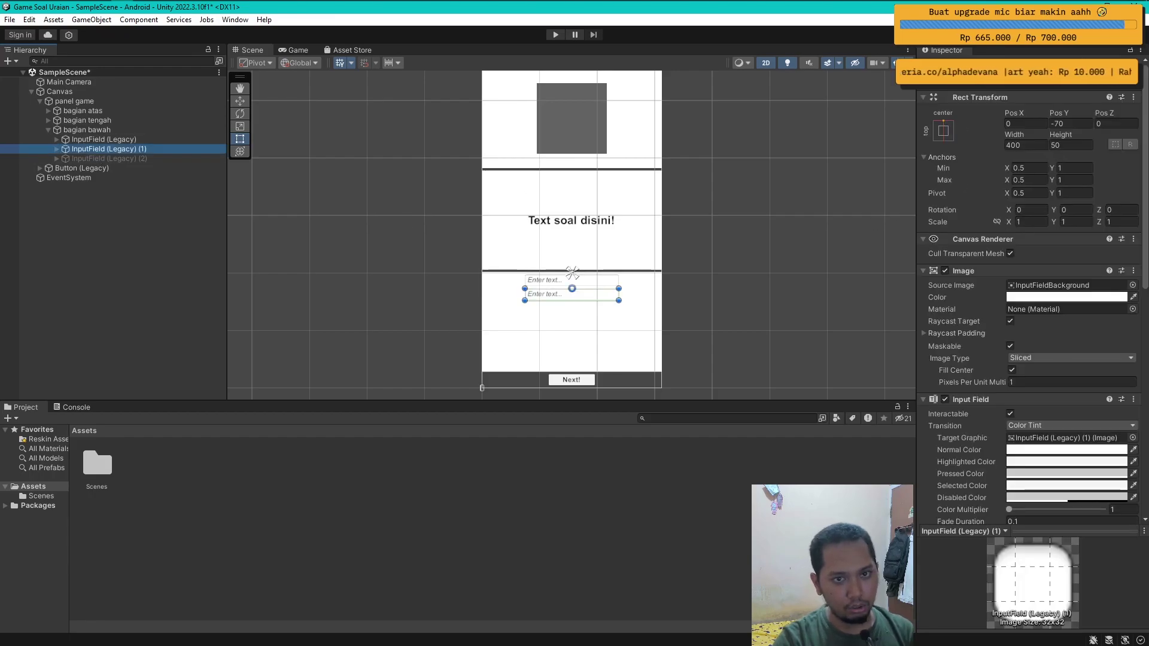
key("Delete")
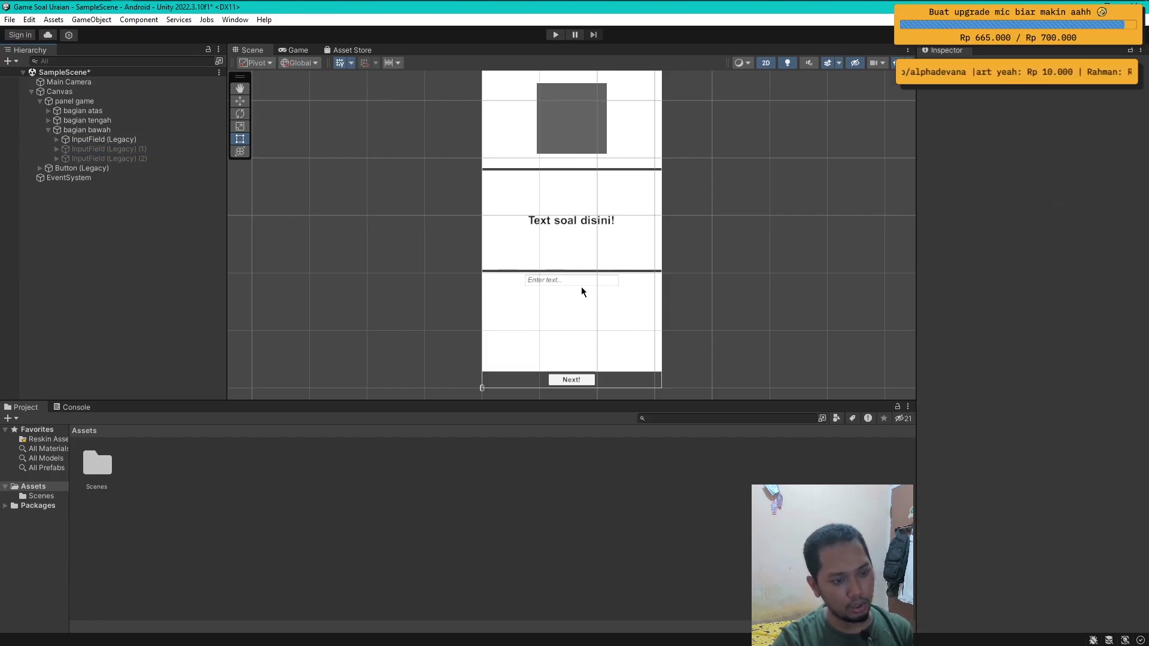
Step: Reselect the two inactive answer fields, clear the selection, and collapse bagian bawah
left_click(135, 149)
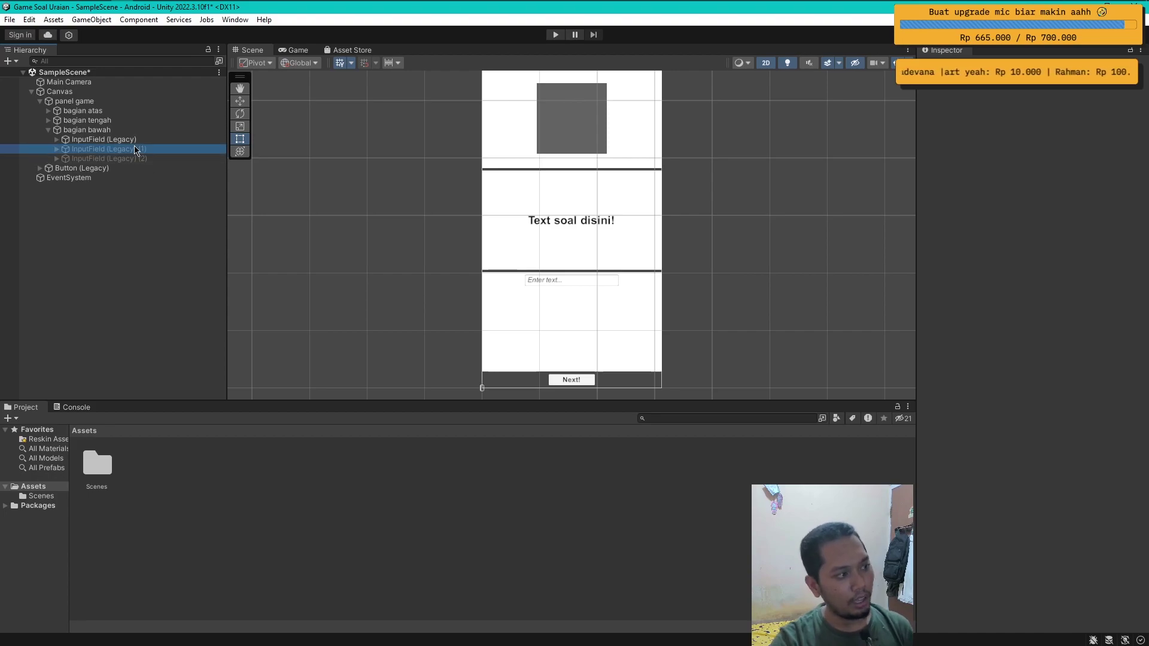
key("Down")
left_click(125, 149)
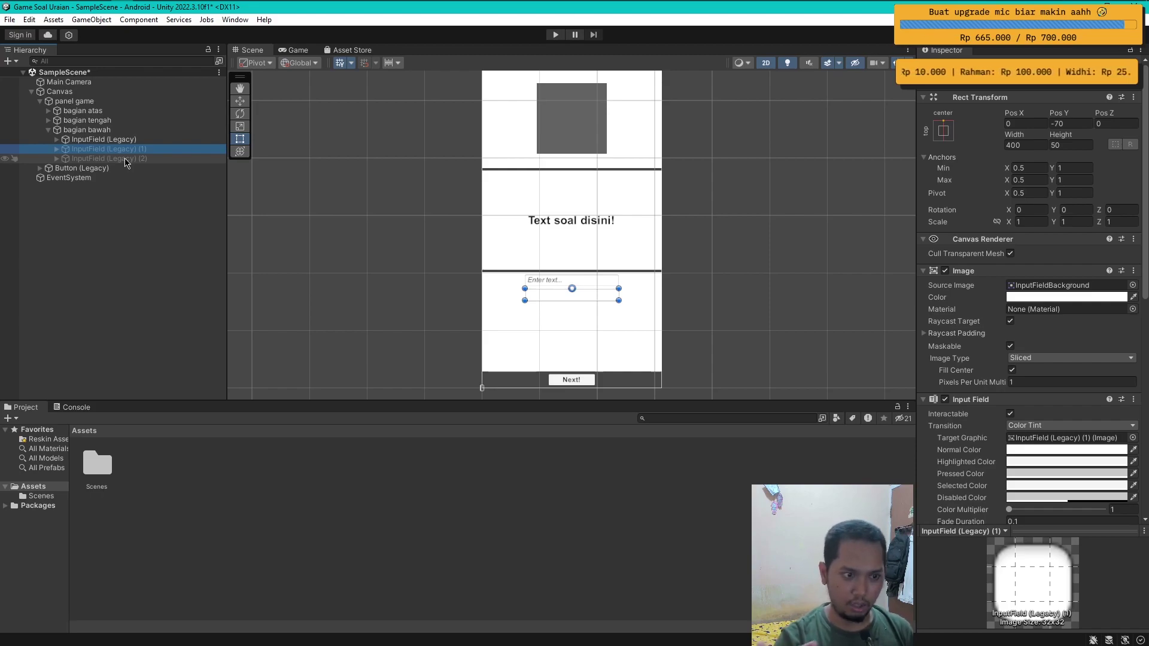
left_click(125, 159)
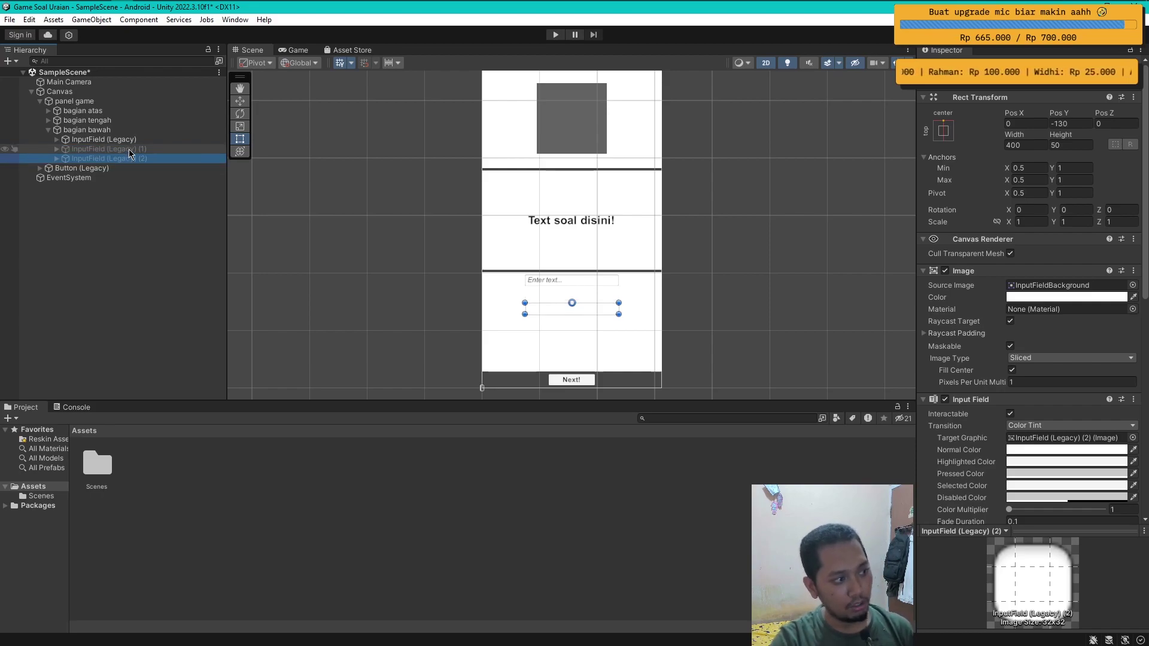
left_click(120, 149, "shift")
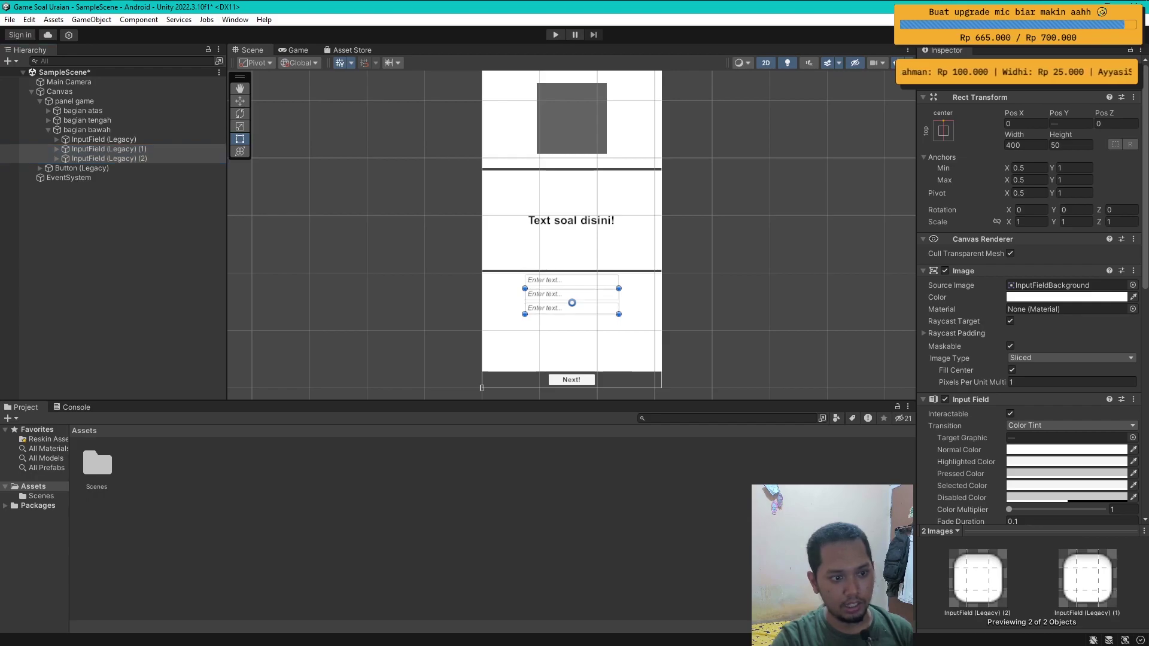
left_click(152, 264)
scroll(647, 293, "down", 2)
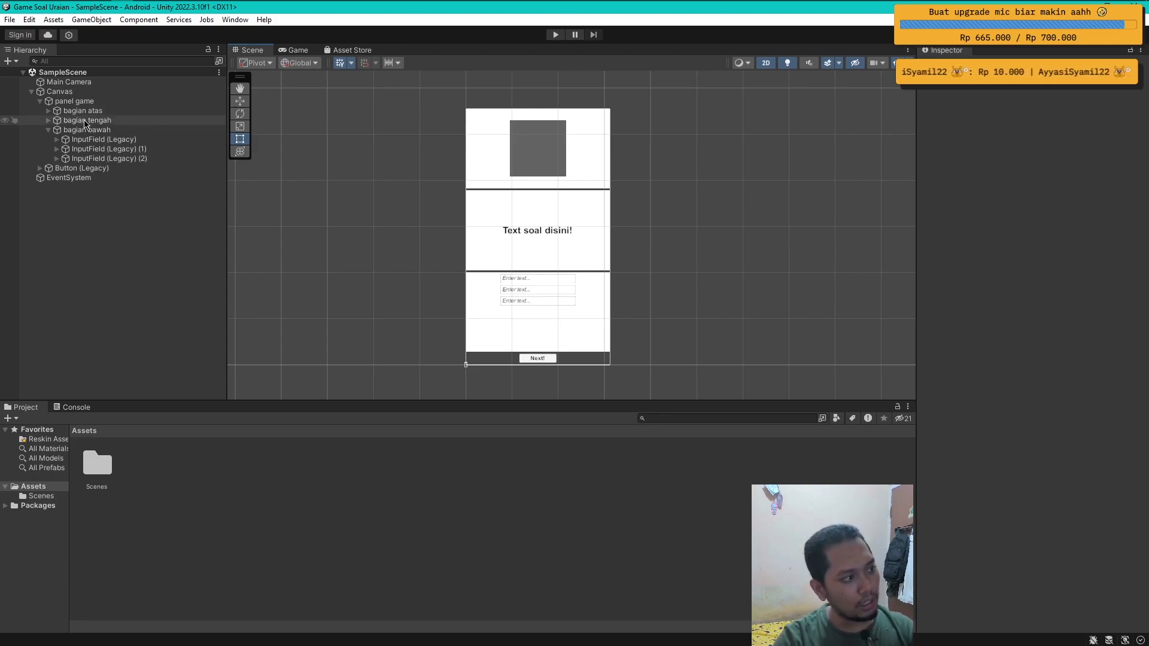
left_click(49, 130)
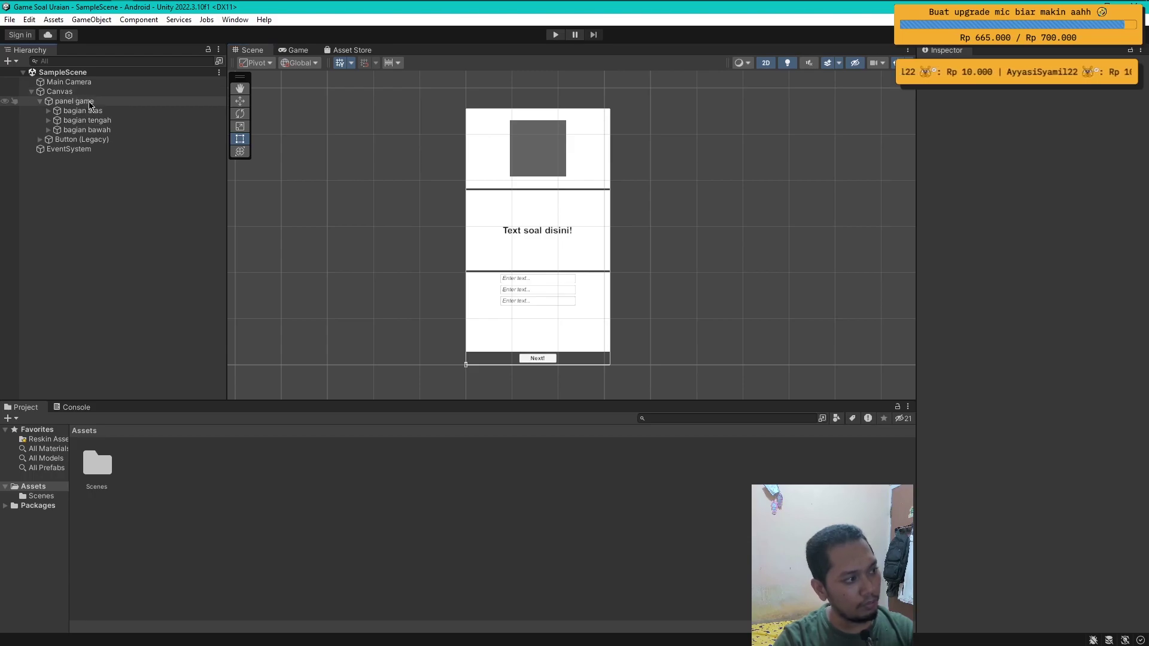
Step: Add a legacy Text to the Canvas named 'nomer urut' and move it above the button
right_click(76, 92)
mouse_move(181, 377)
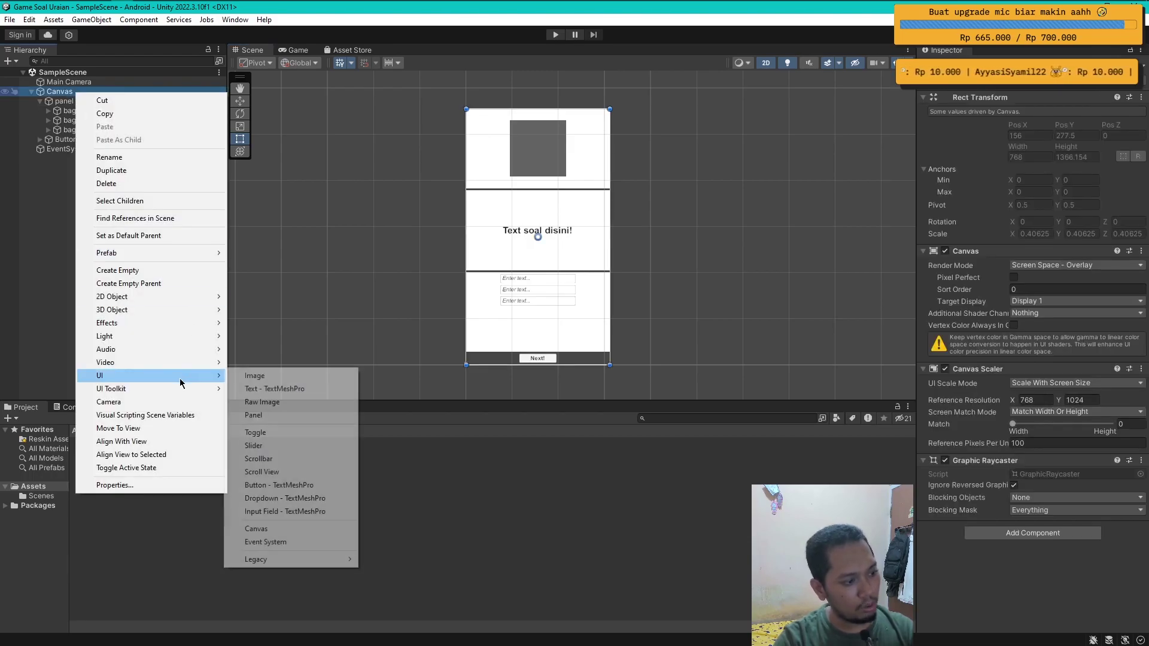
mouse_move(300, 559)
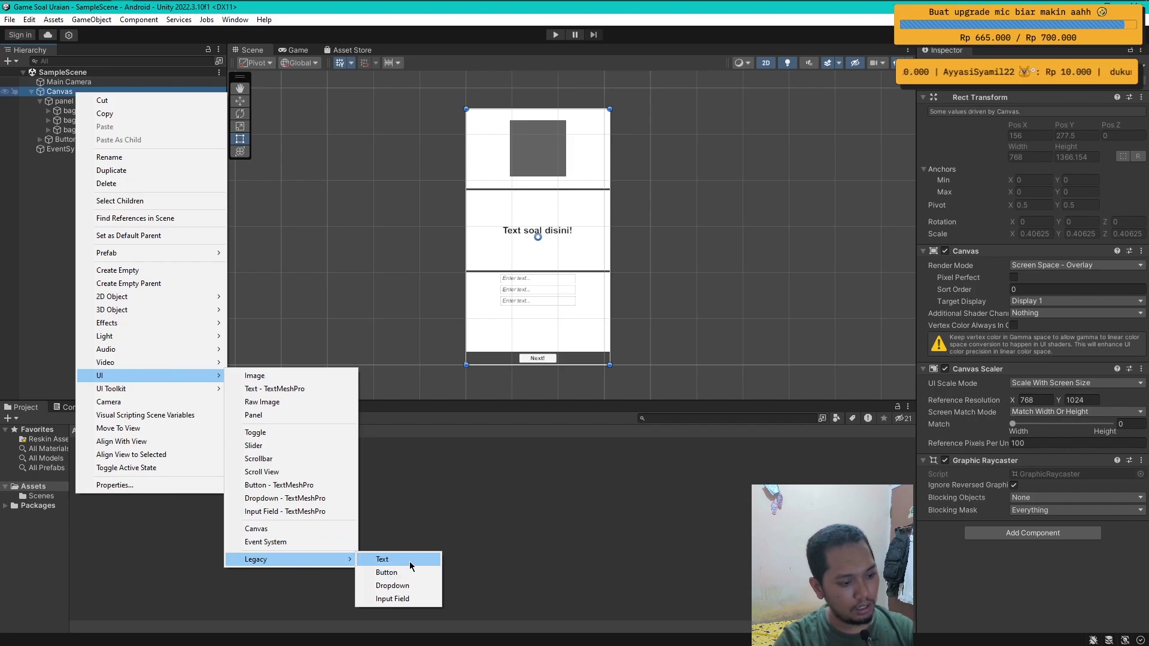
left_click(412, 561)
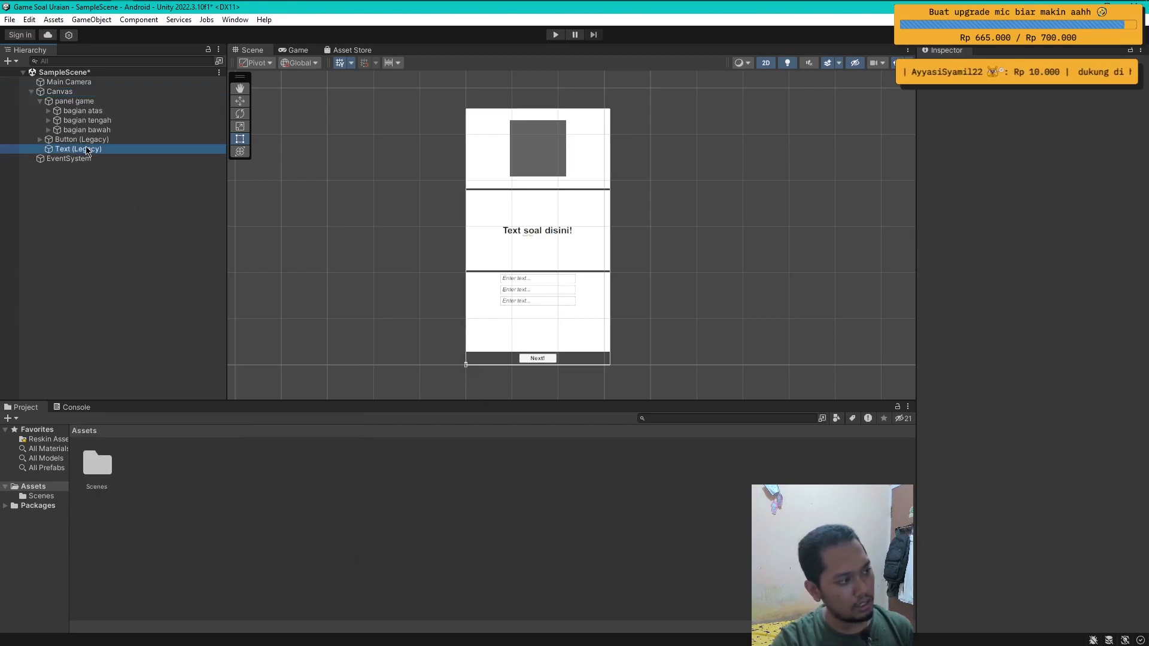
type("nomer urut")
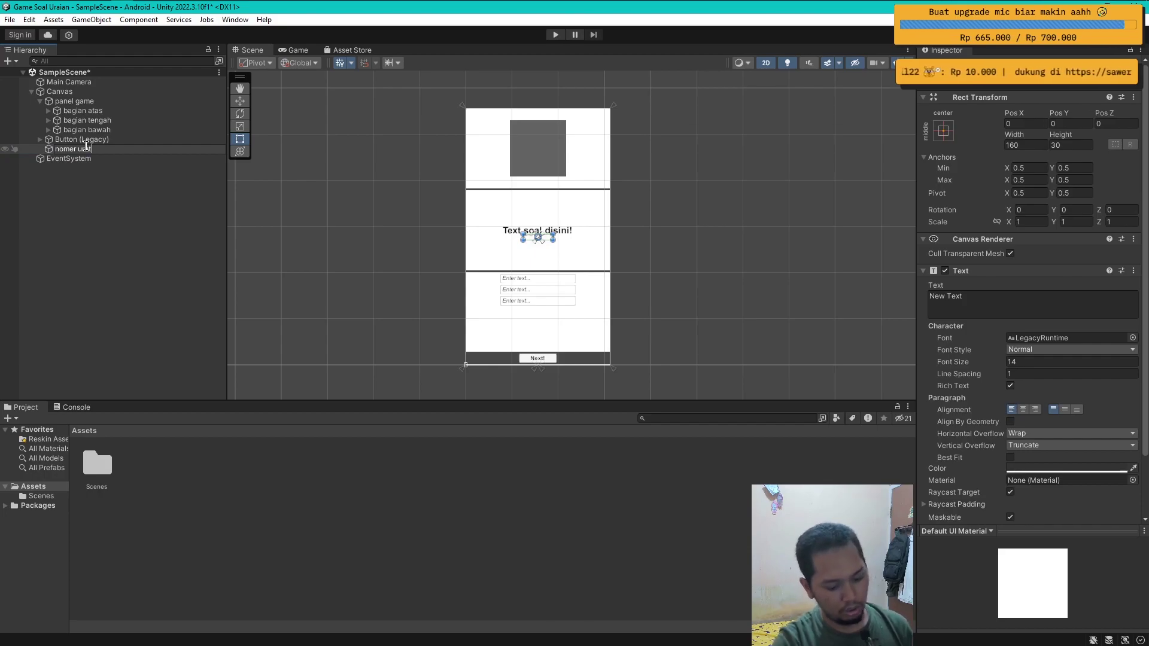
key("Return")
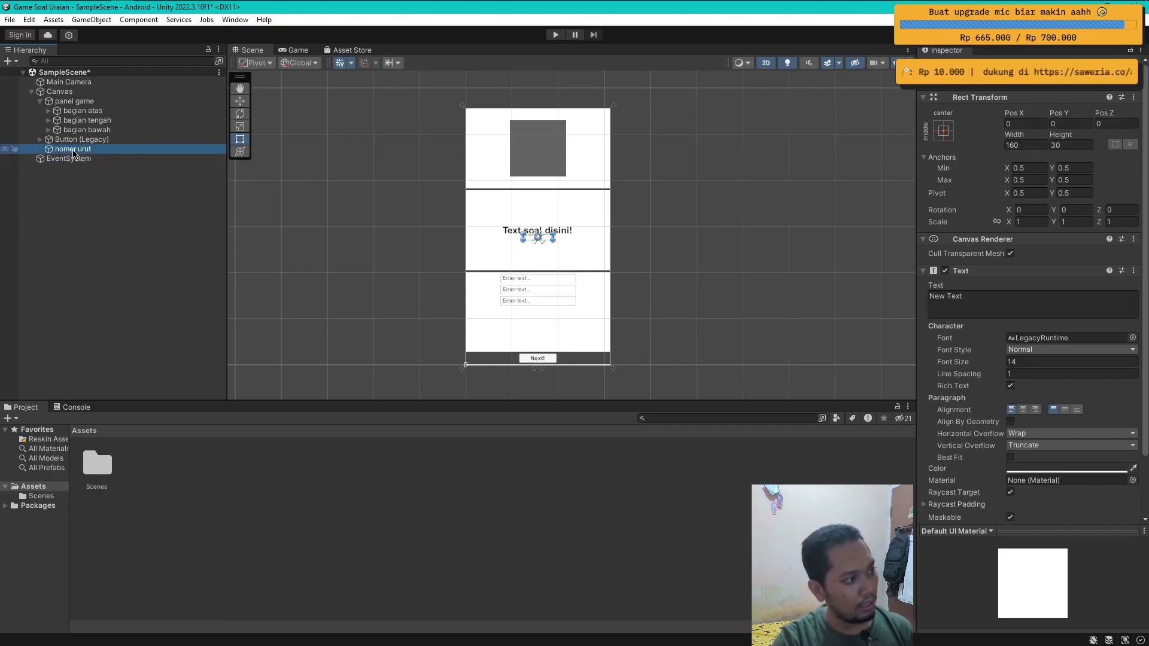
left_click(40, 101)
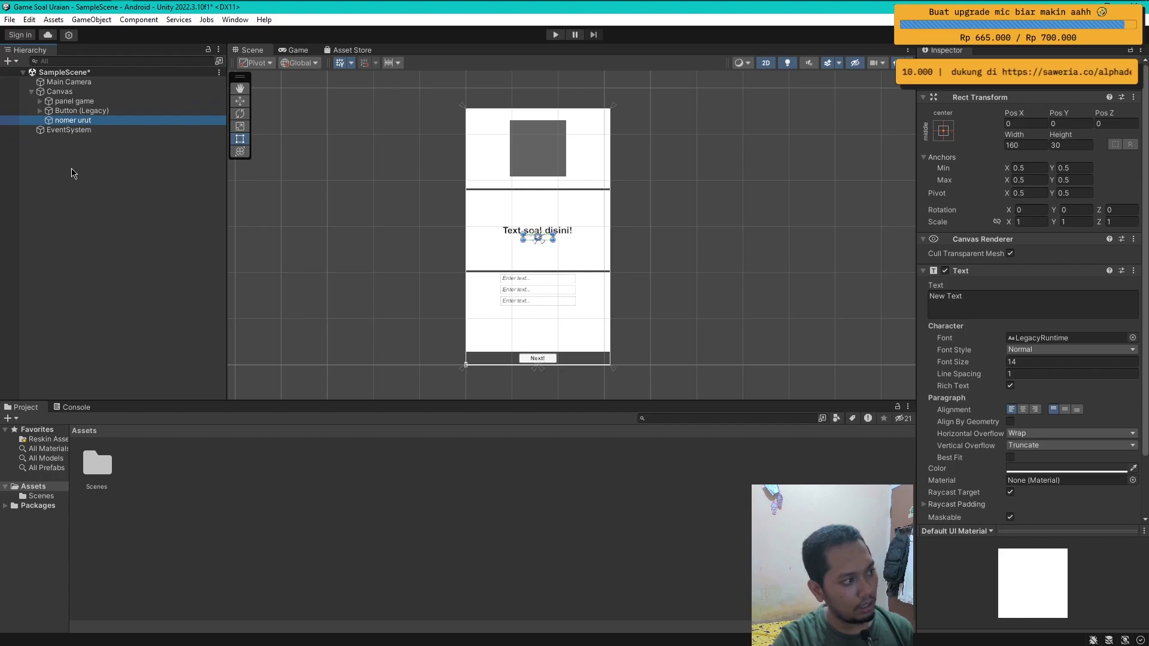
left_click_drag(74, 111, 74, 108)
Step: Rename the Next button object to 'button next'
left_click(95, 121)
type("button next")
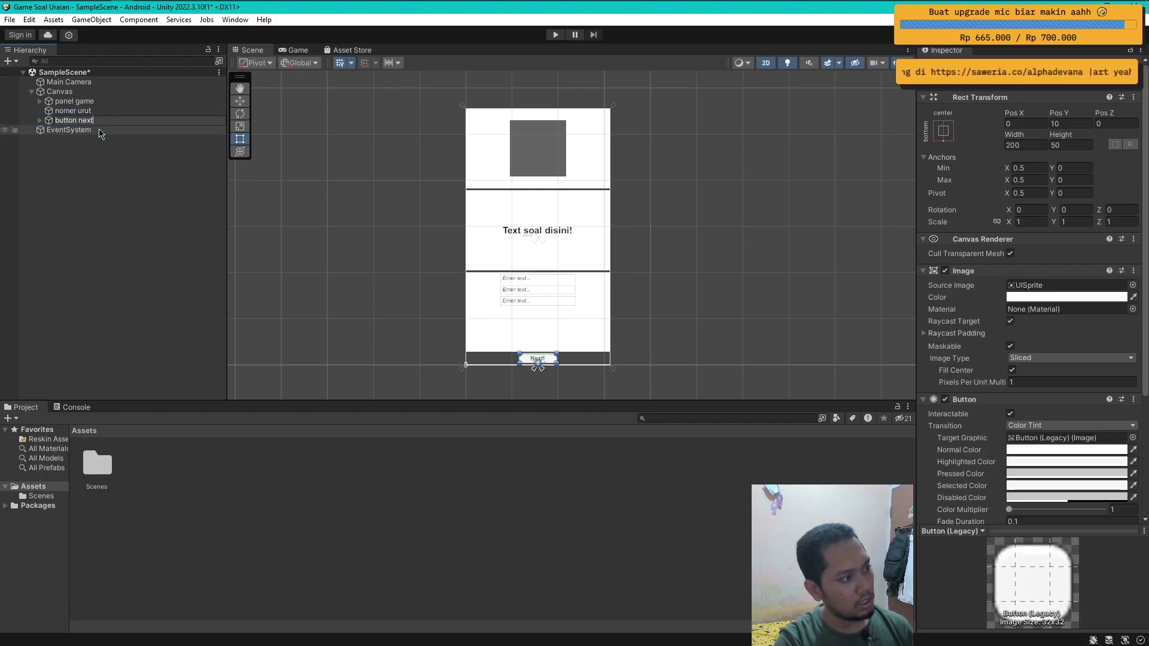
type("next")
key("Return")
left_click(75, 111)
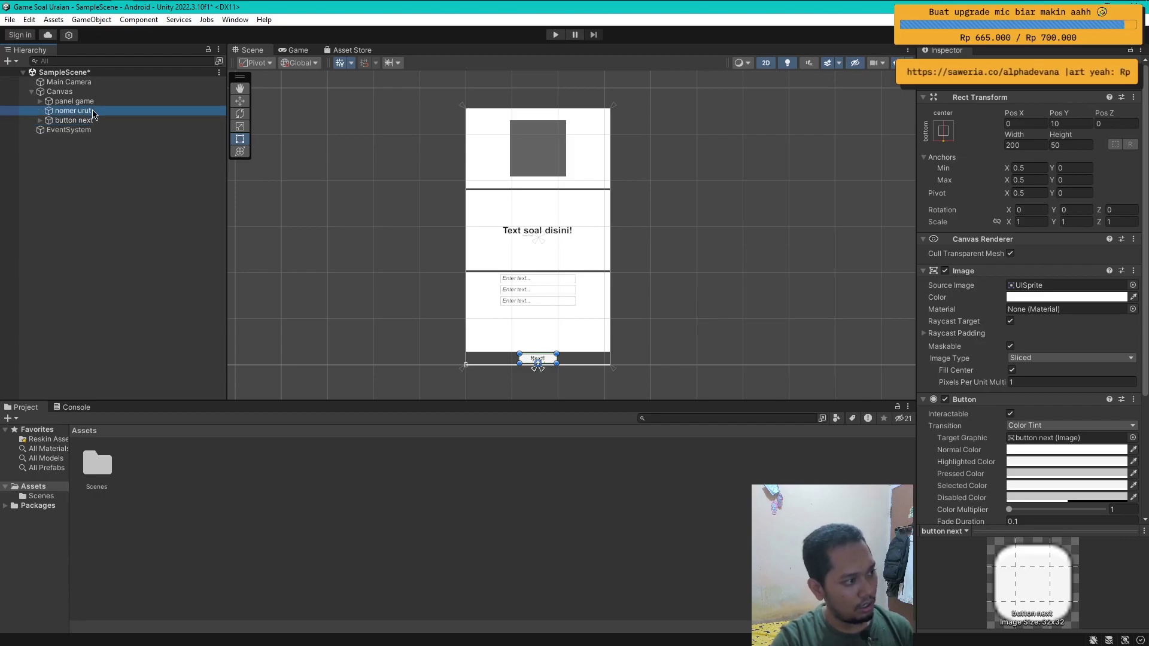
Step: Style the nomer urut text as bold black size-50 text reading '1.'
left_click(1037, 149)
type("80")
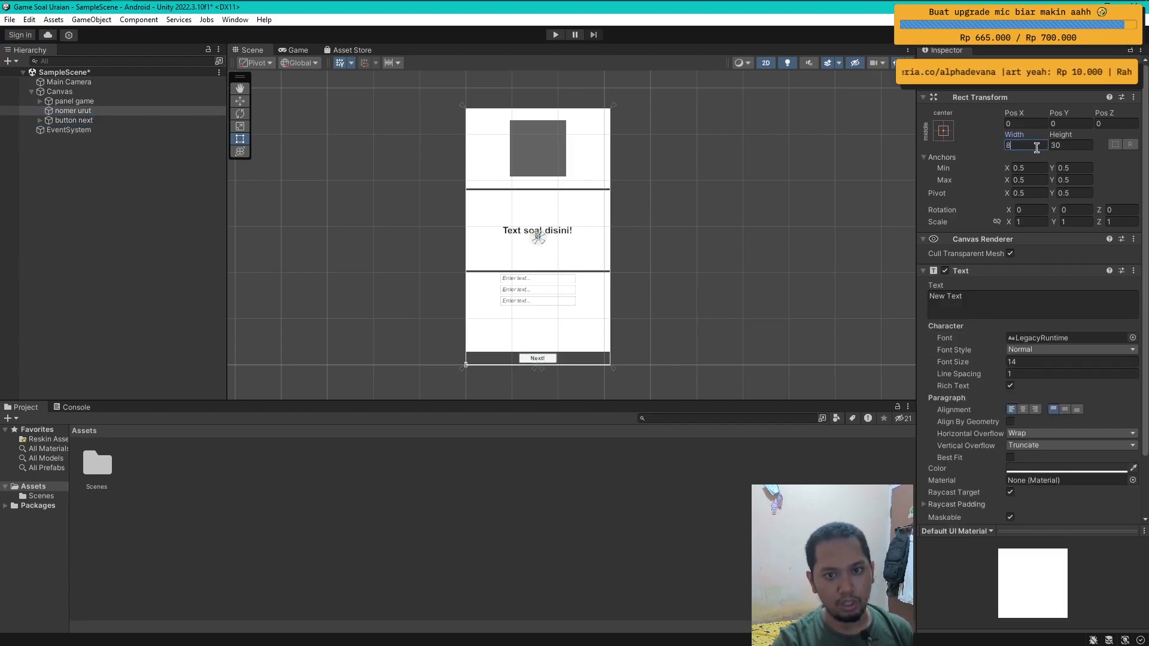
left_click(1048, 363)
type("50")
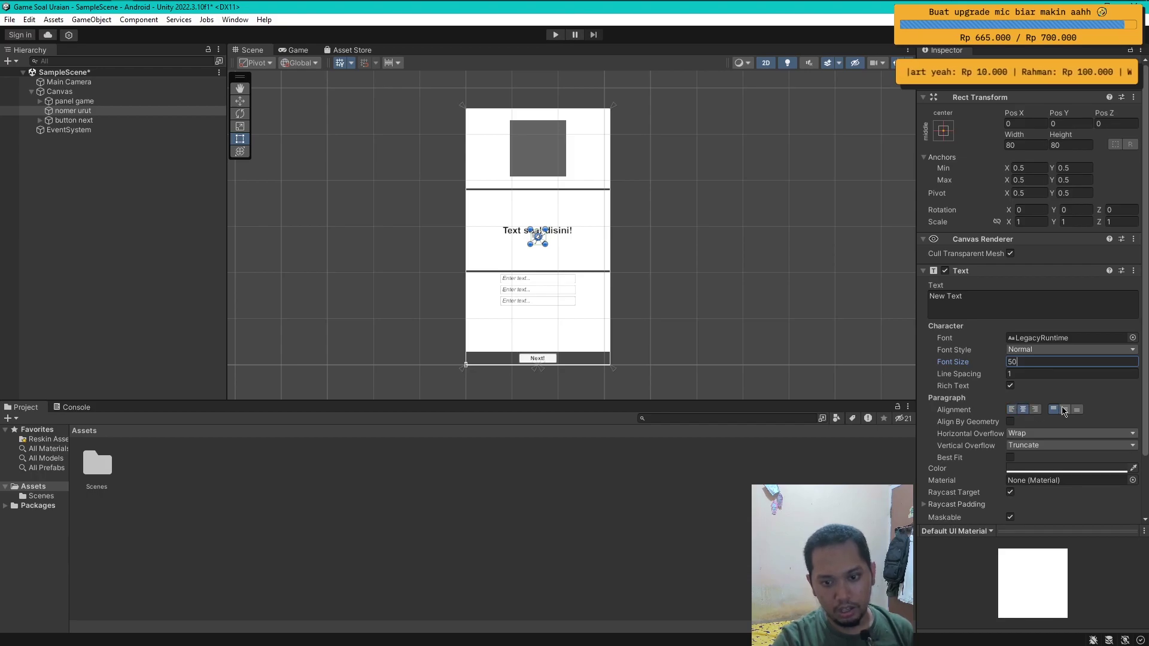
left_click(1057, 469)
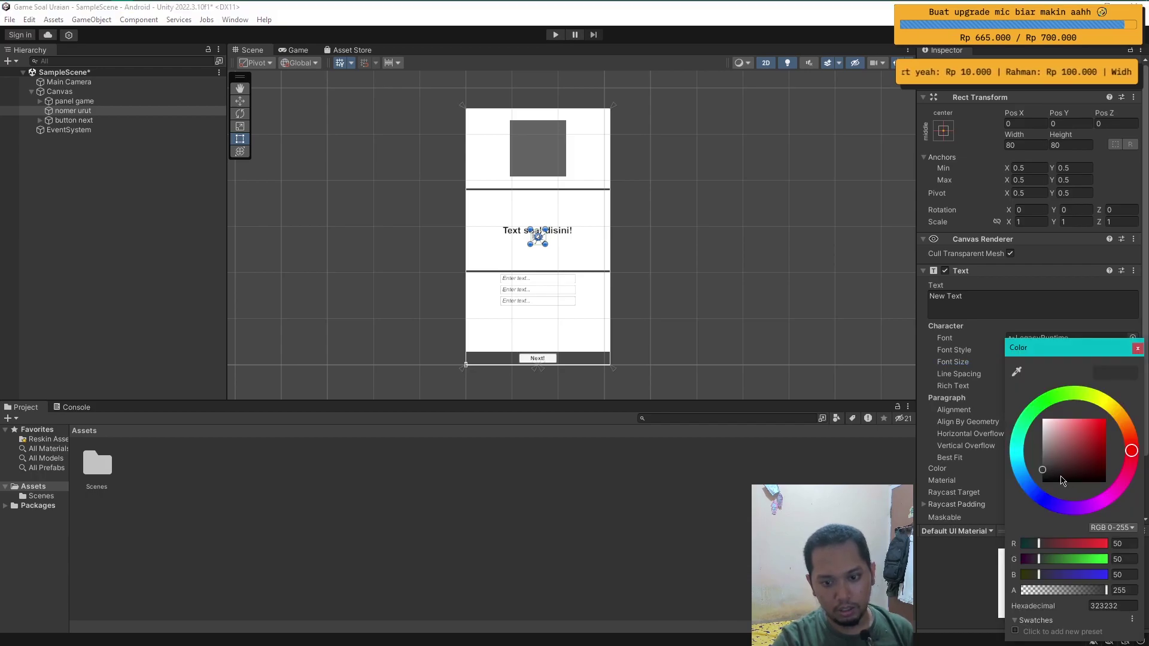
left_click(1138, 348)
left_click(1054, 349)
left_click(1043, 372)
left_click(996, 304)
type("1")
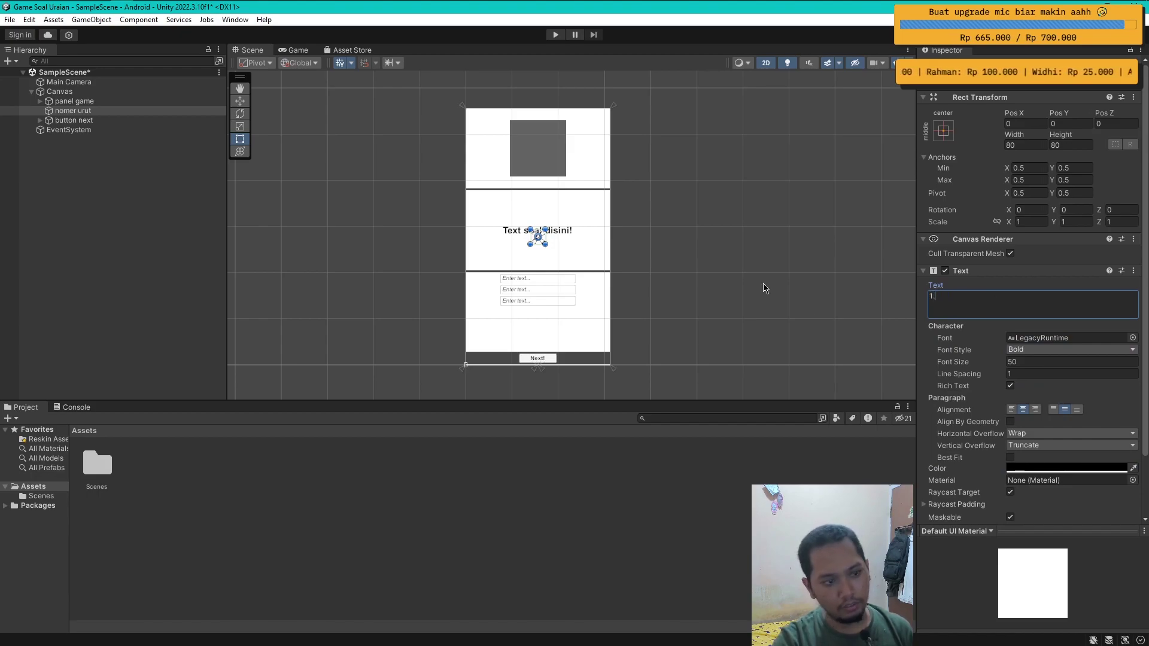
left_click(180, 274)
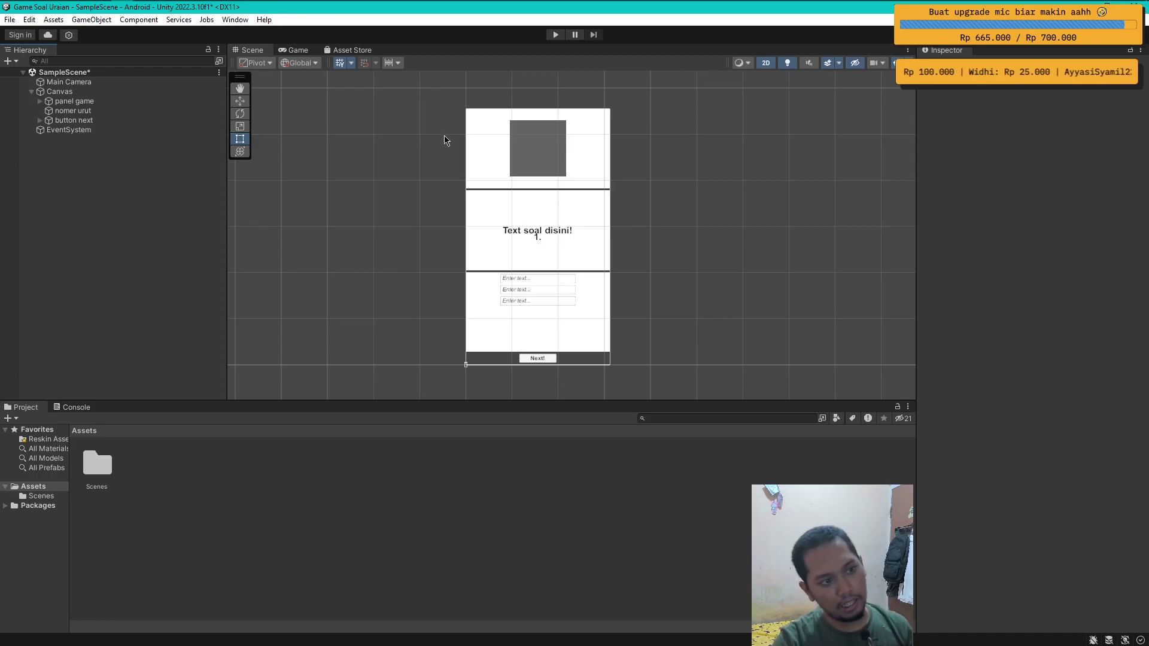
Step: Anchor and pivot the nomer urut label to the canvas's top-left corner
left_click(108, 110)
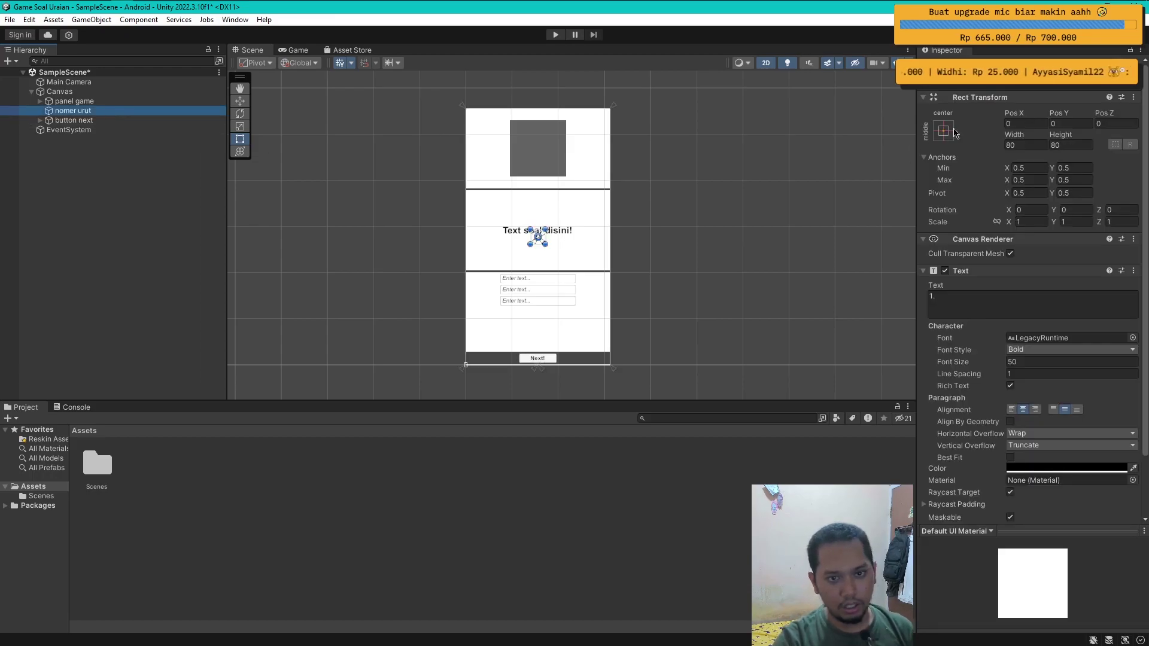
left_click(954, 133)
left_click(952, 132)
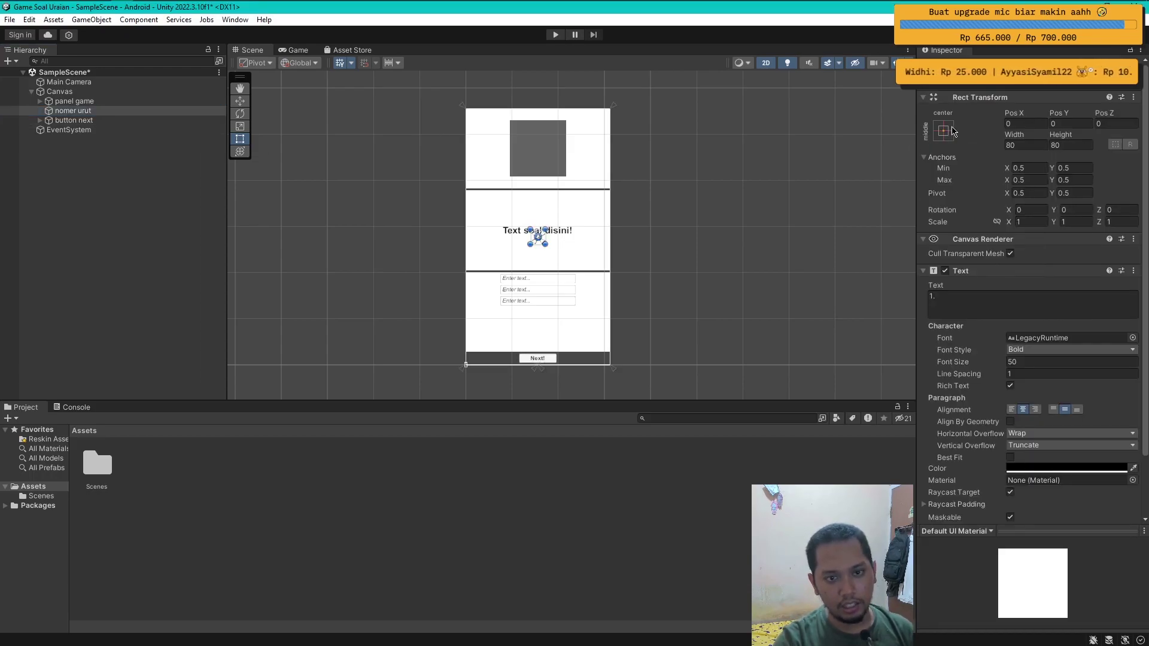
left_click(954, 132)
left_click(985, 225, "alt+shift")
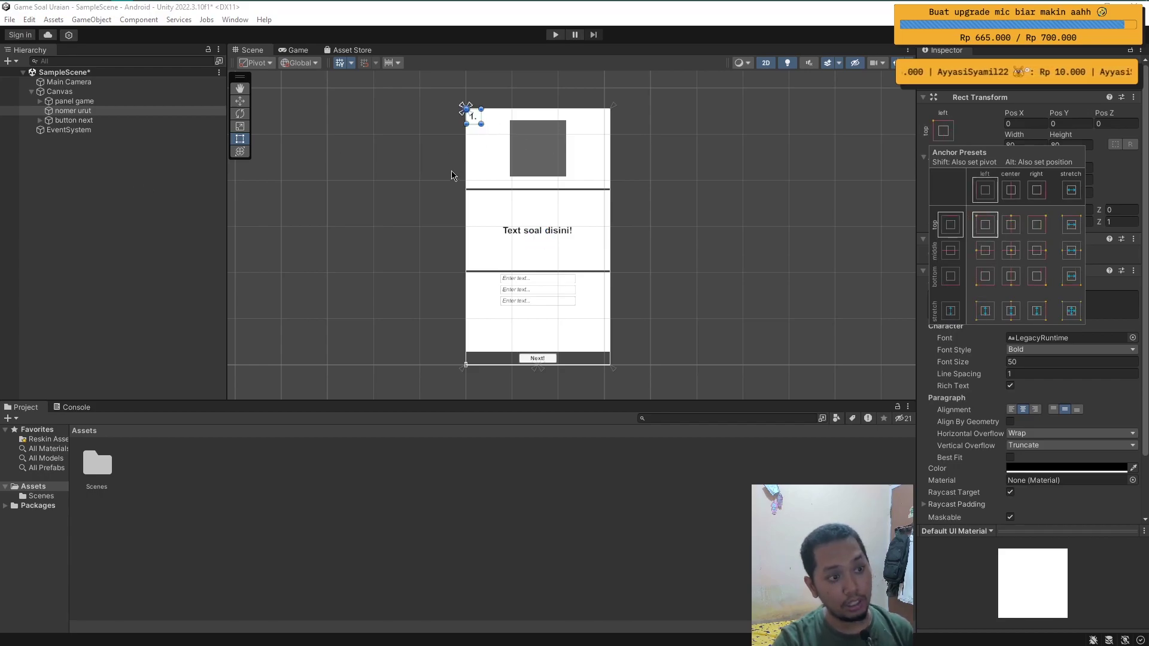
Step: Change the nomer urut label's text from '1.' to '10.'
left_click(154, 205)
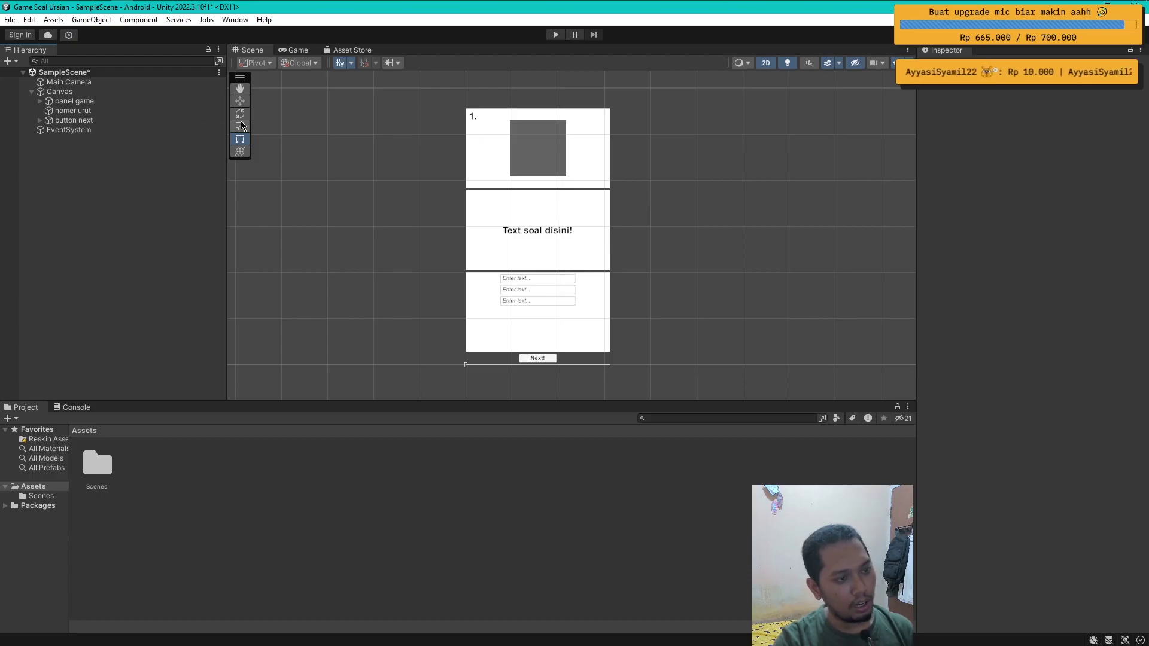
left_click(72, 111)
left_click(977, 304)
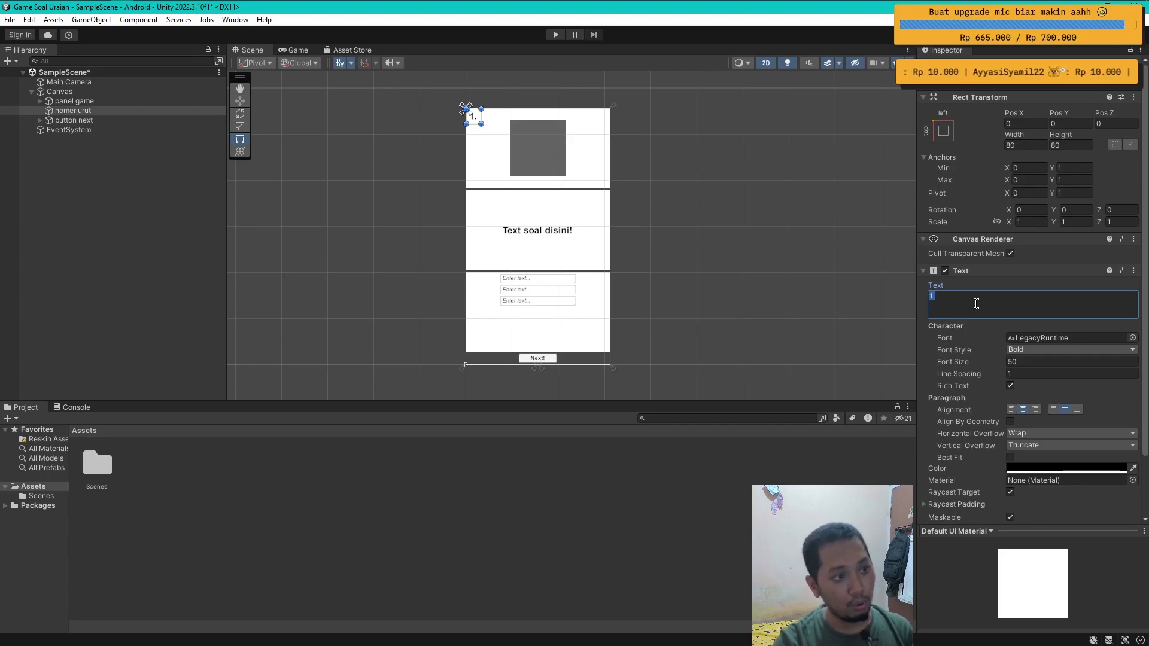
type("10.")
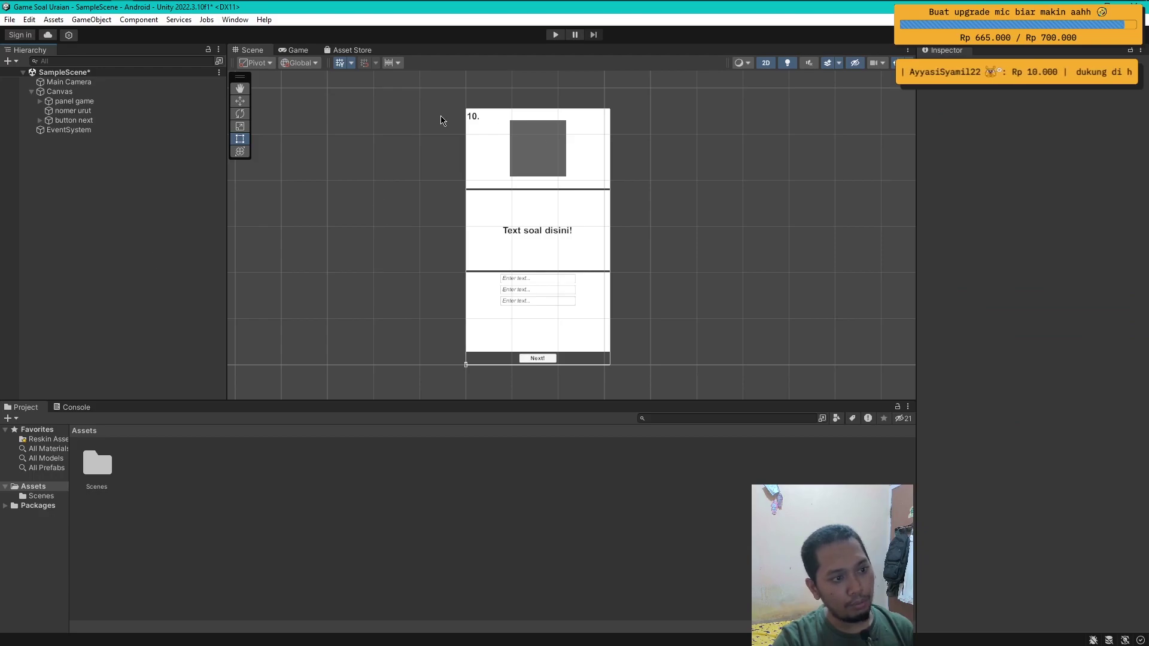
left_click(73, 111)
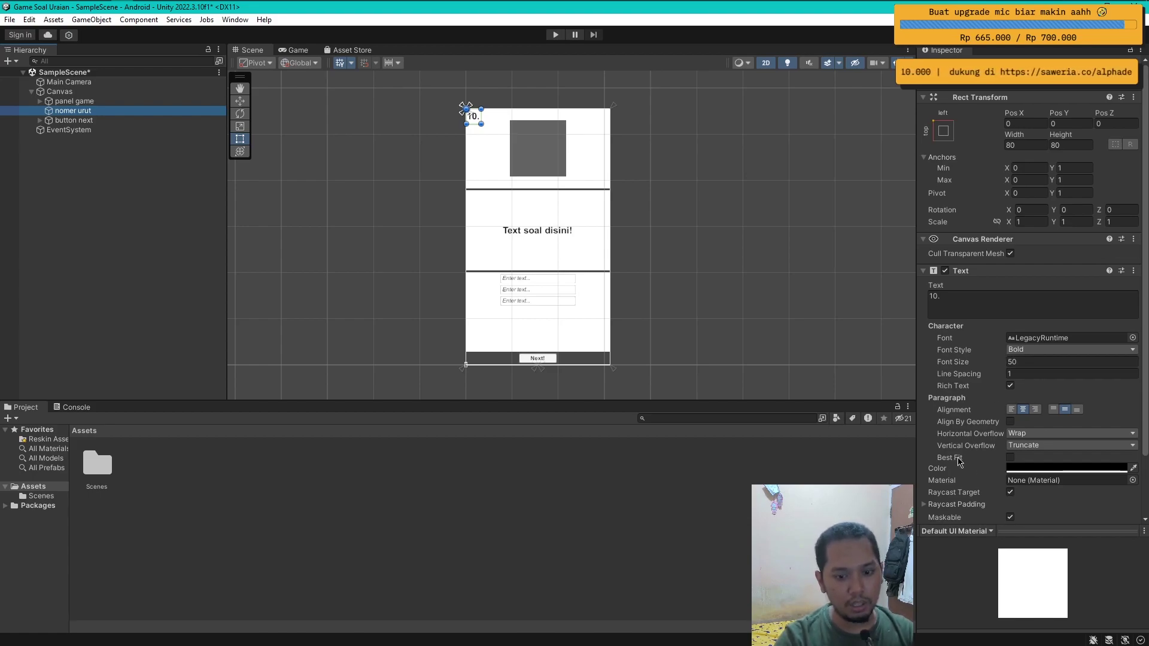
Step: Enable Best Fit on the label and test it with a longer number, 1000
left_click(1011, 458)
left_click(1041, 362)
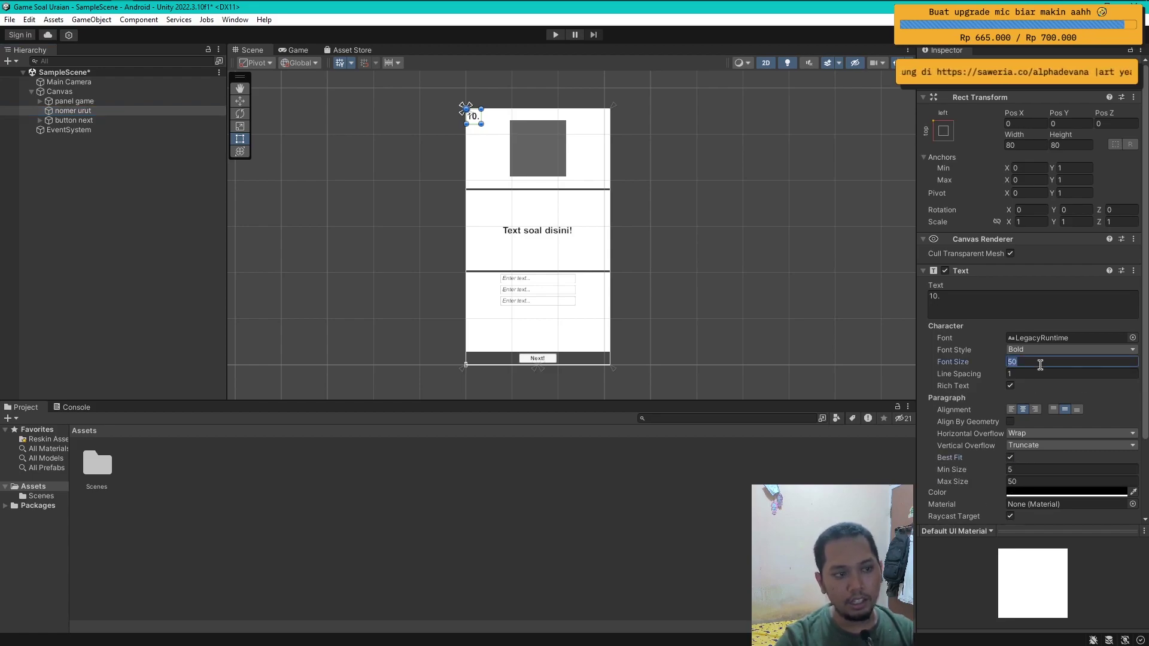
left_click(997, 302)
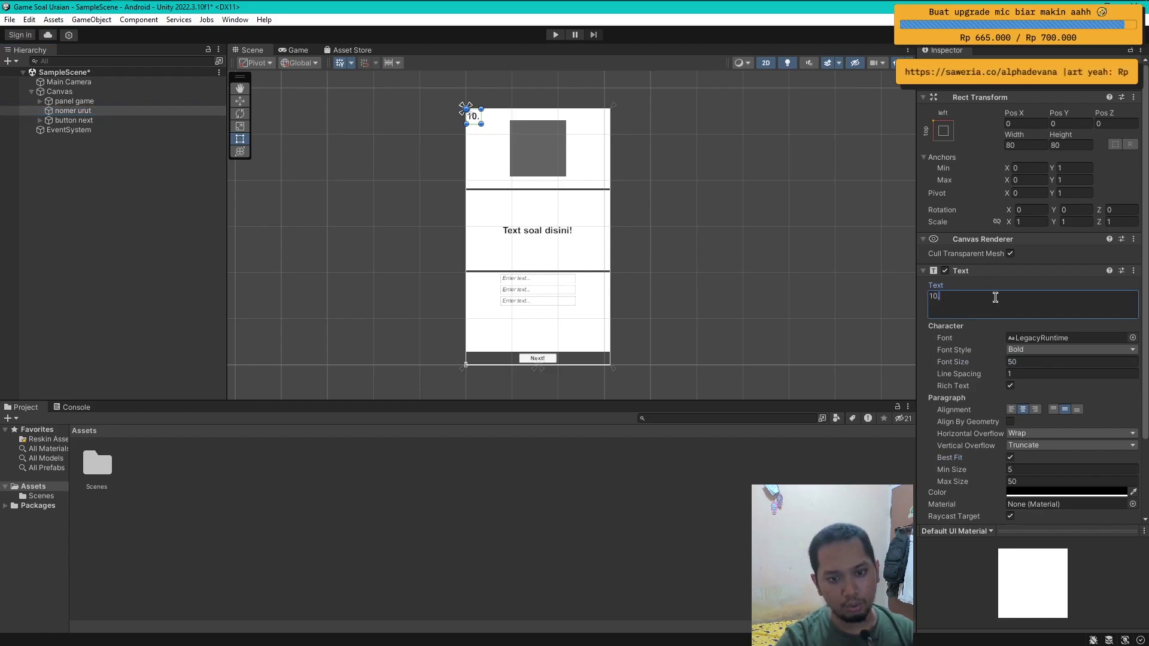
key("BackSpace")
type("0")
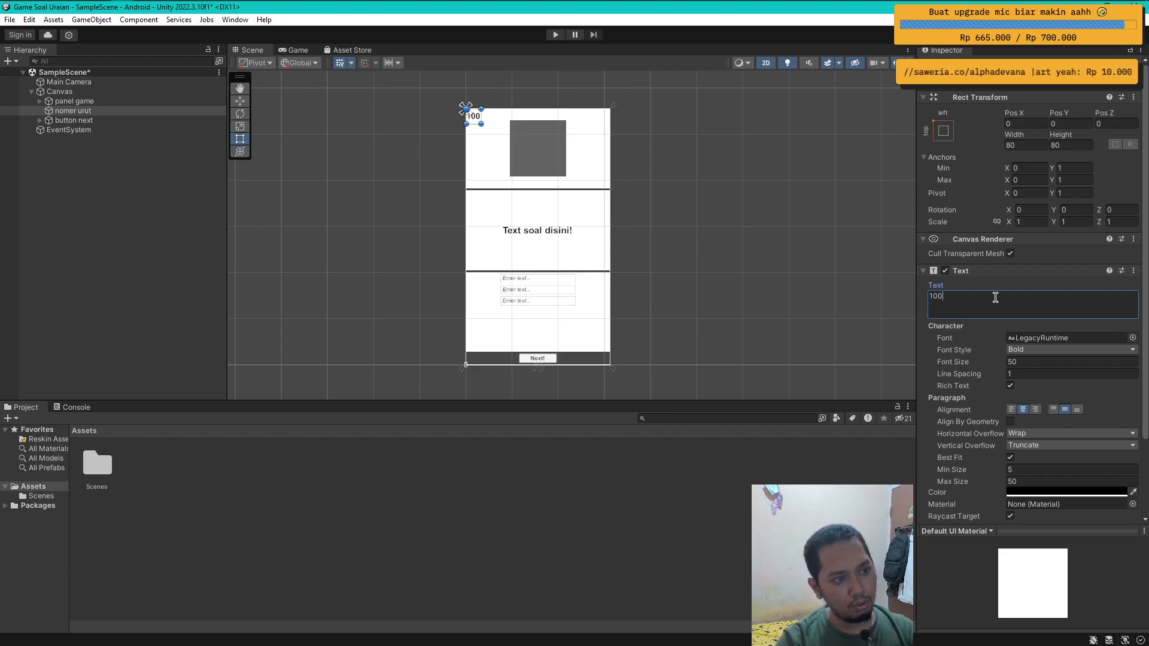
type("0")
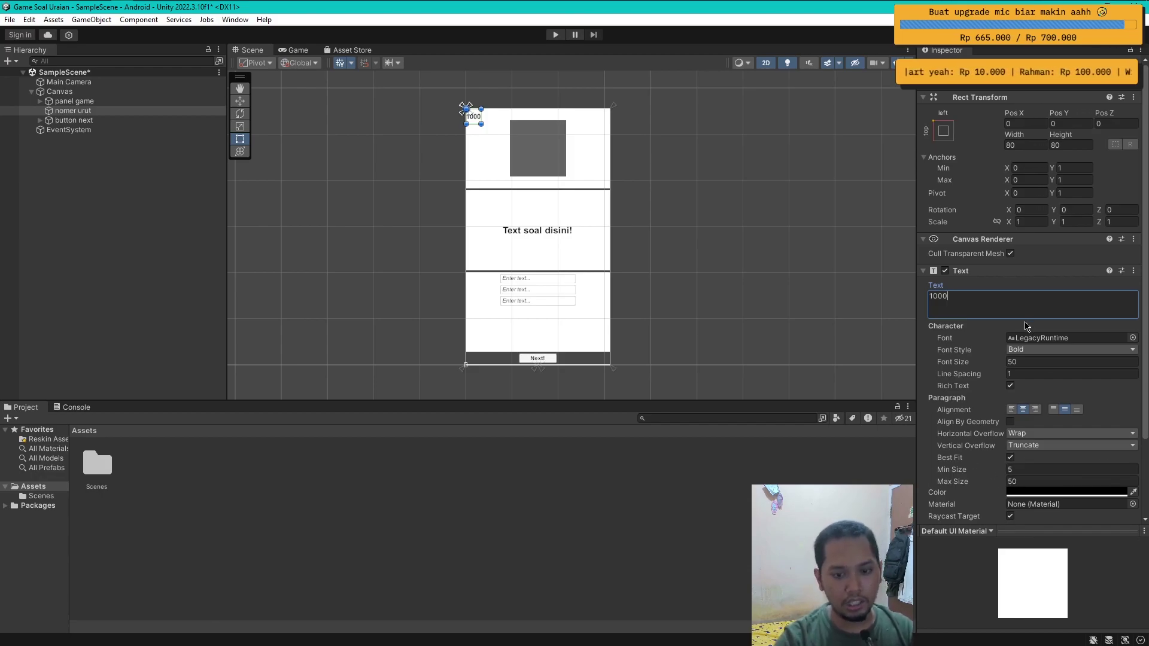
Step: Turn off Best Fit, set the label width to 80, and restore its text to '1.'
left_click(1010, 457)
left_click(969, 303)
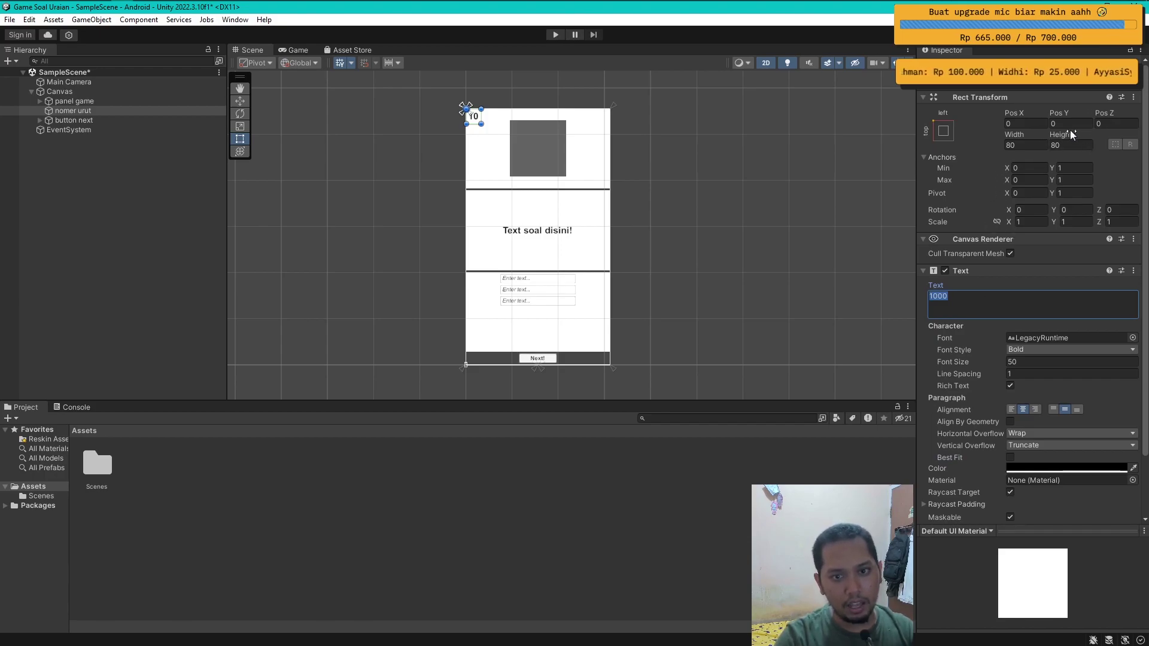
left_click_drag(1070, 134, 12, 157)
key("ctrl+z")
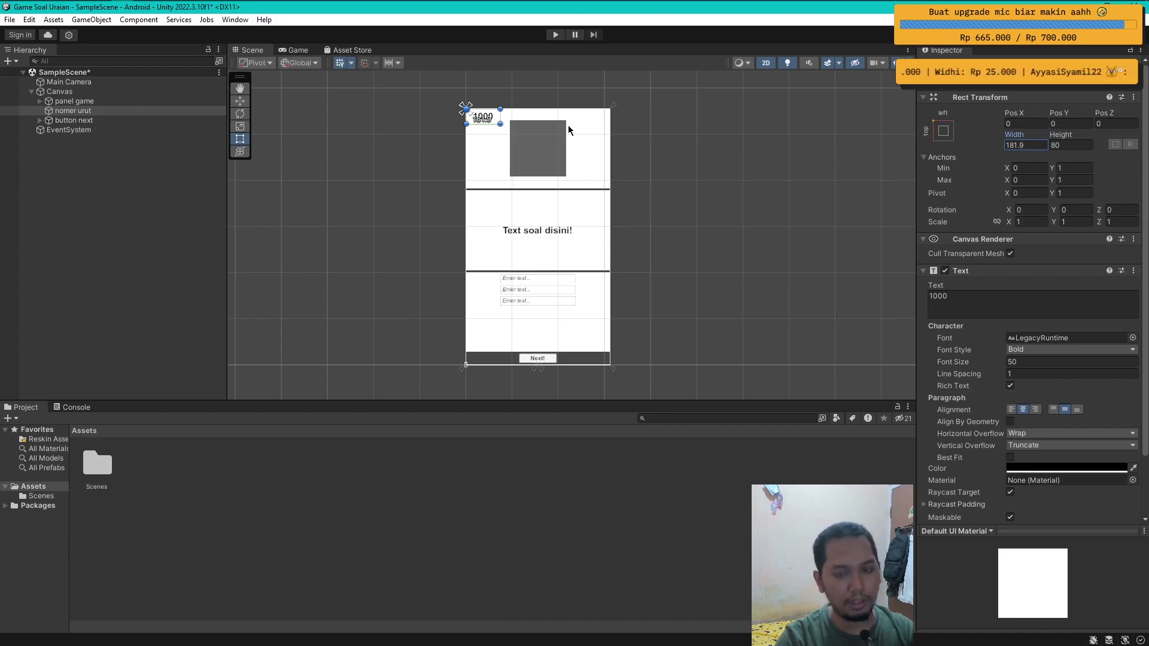
left_click(1035, 145)
type("80")
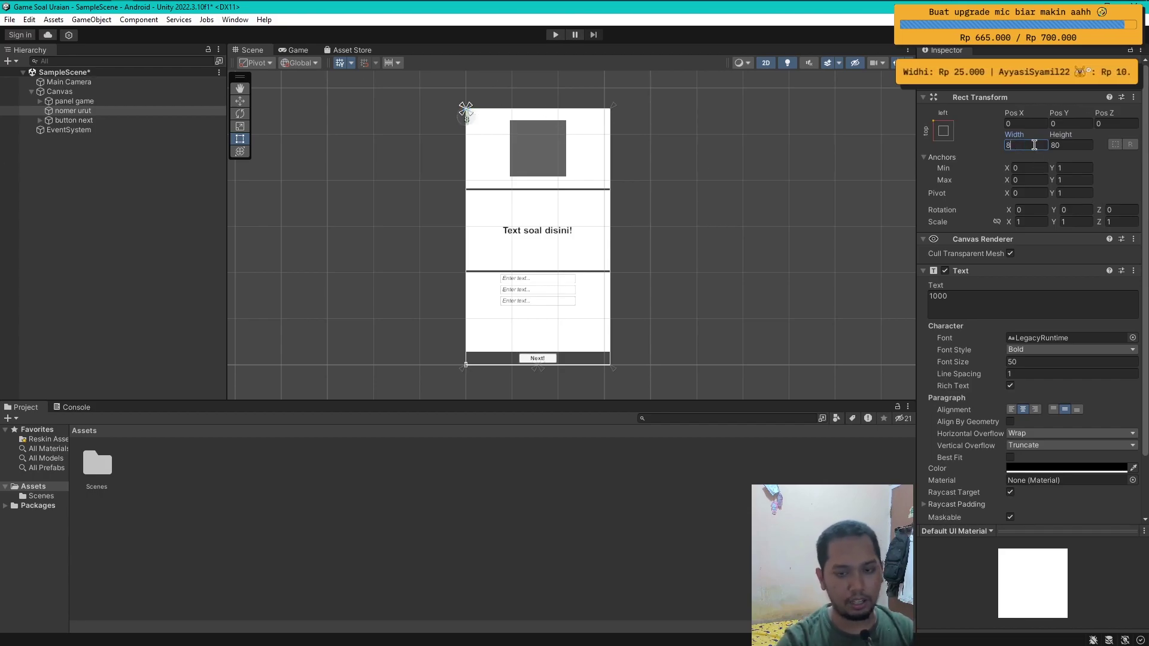
key("Return")
left_click(1012, 308)
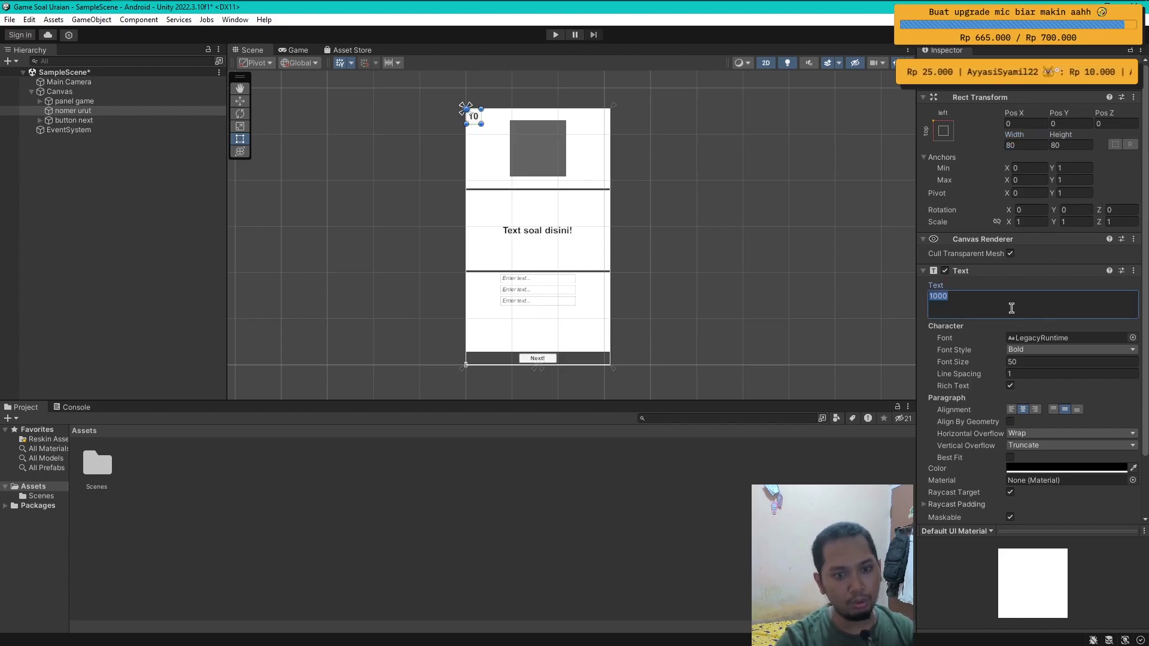
type("10.")
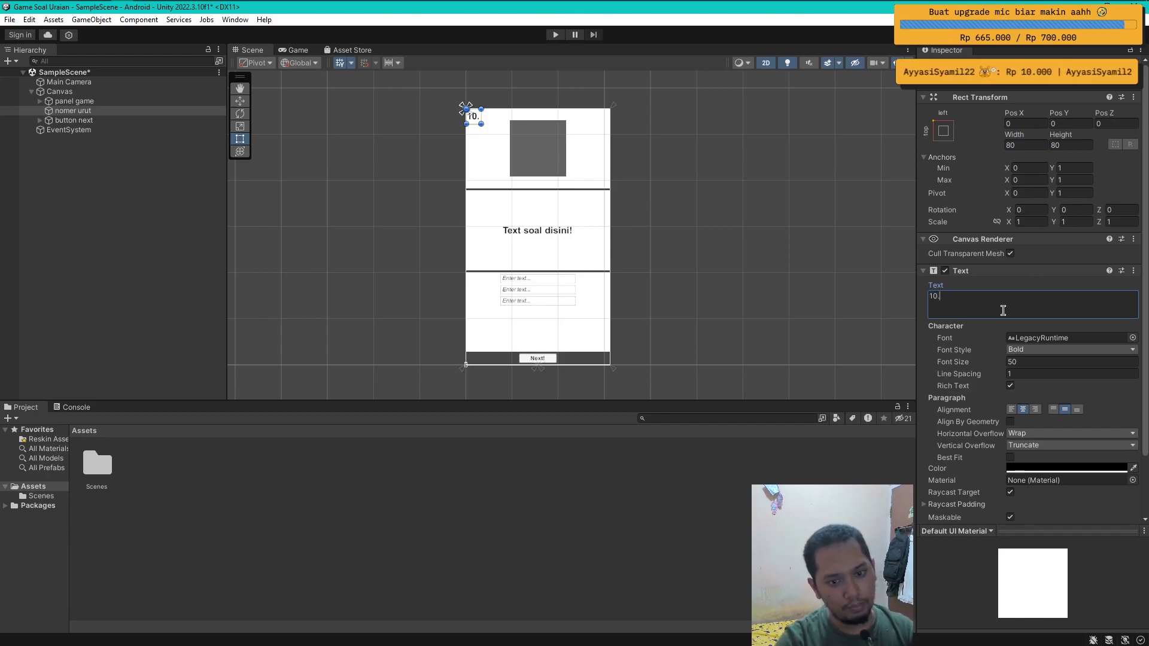
key("BackSpace")
key("BackSpace")
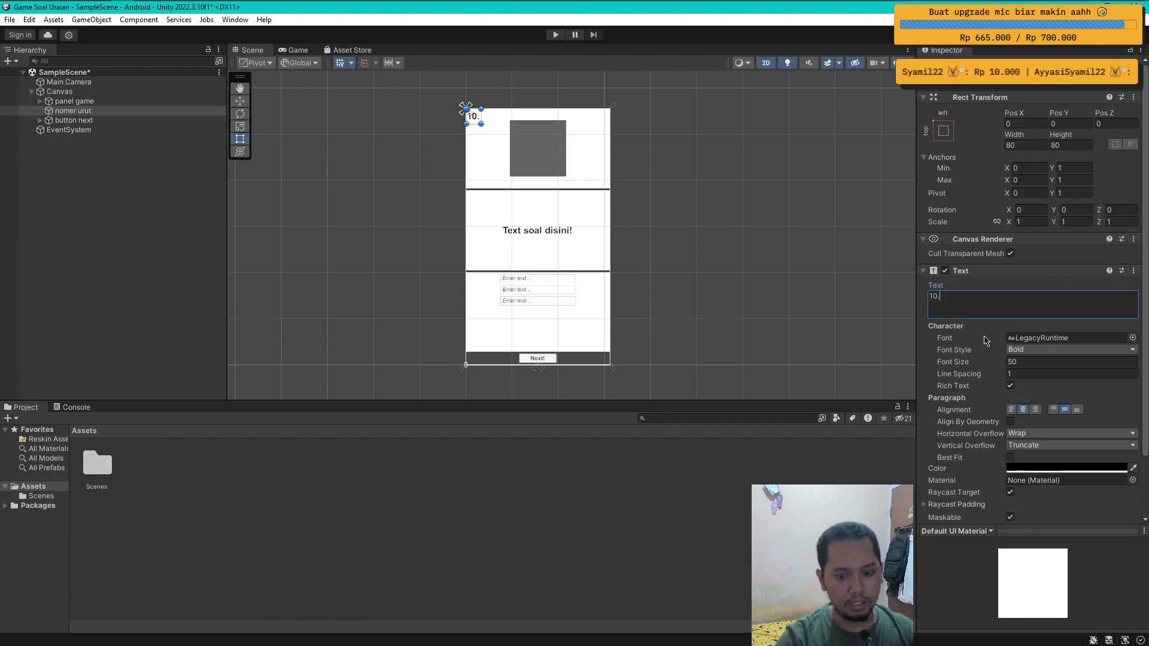
type(".")
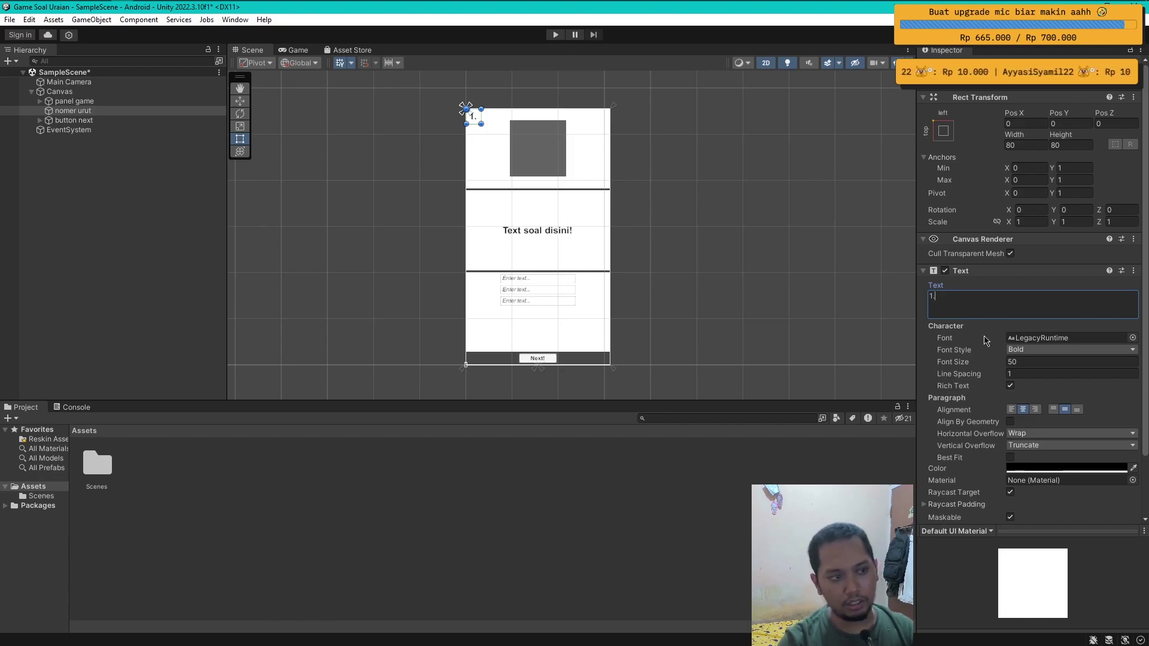
left_click(112, 266)
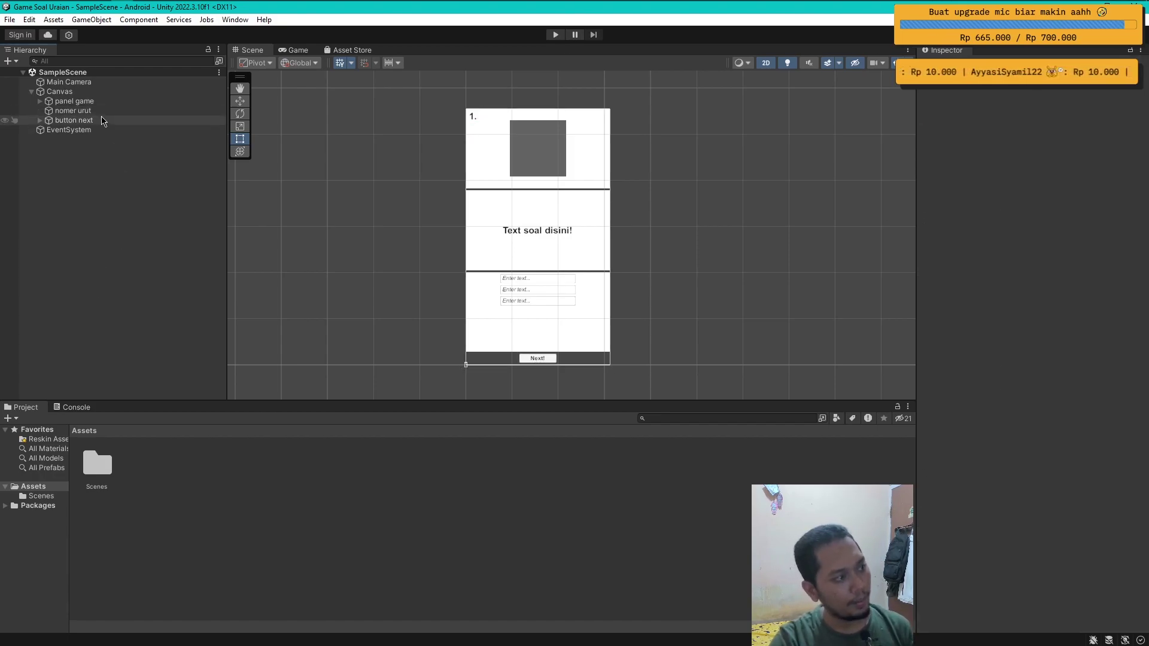
Step: Deactivate the bagian atas section under panel game with Alt+Shift+A, then deselect
left_click(41, 101)
left_click(74, 111)
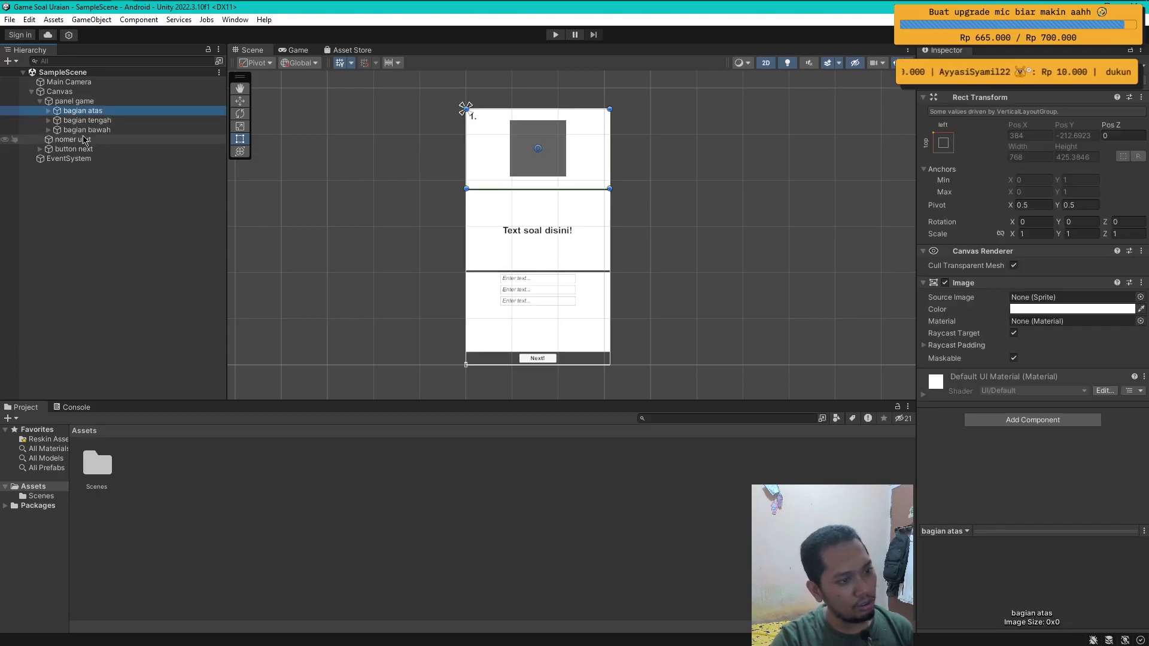
key("alt+shift+a")
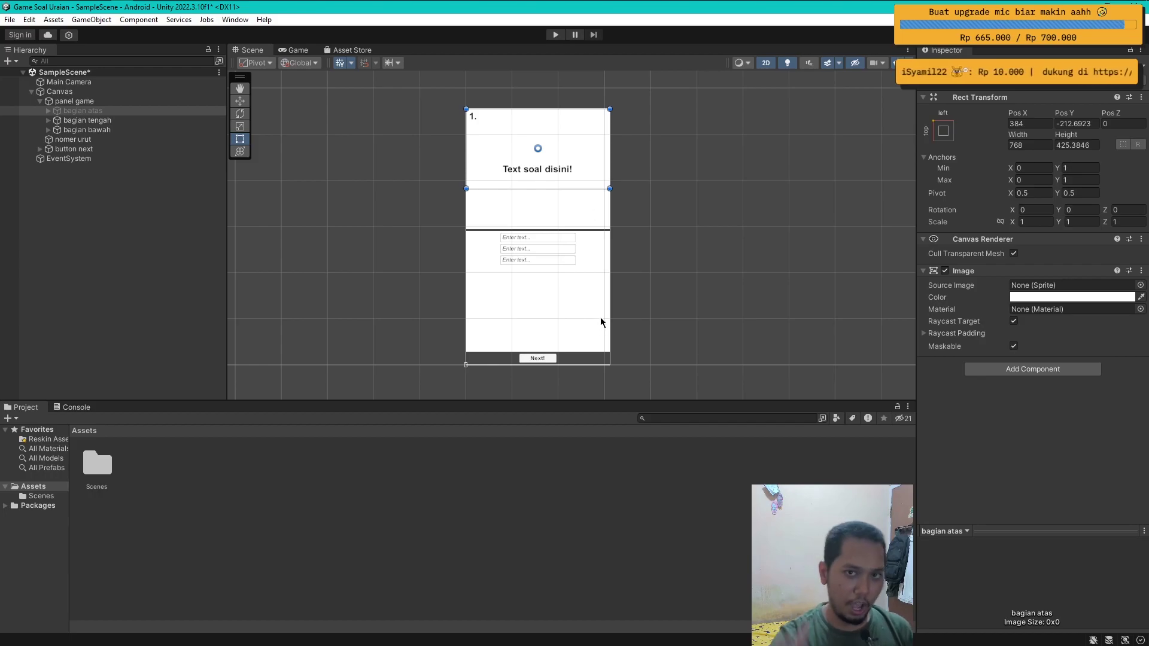
key("shift+d")
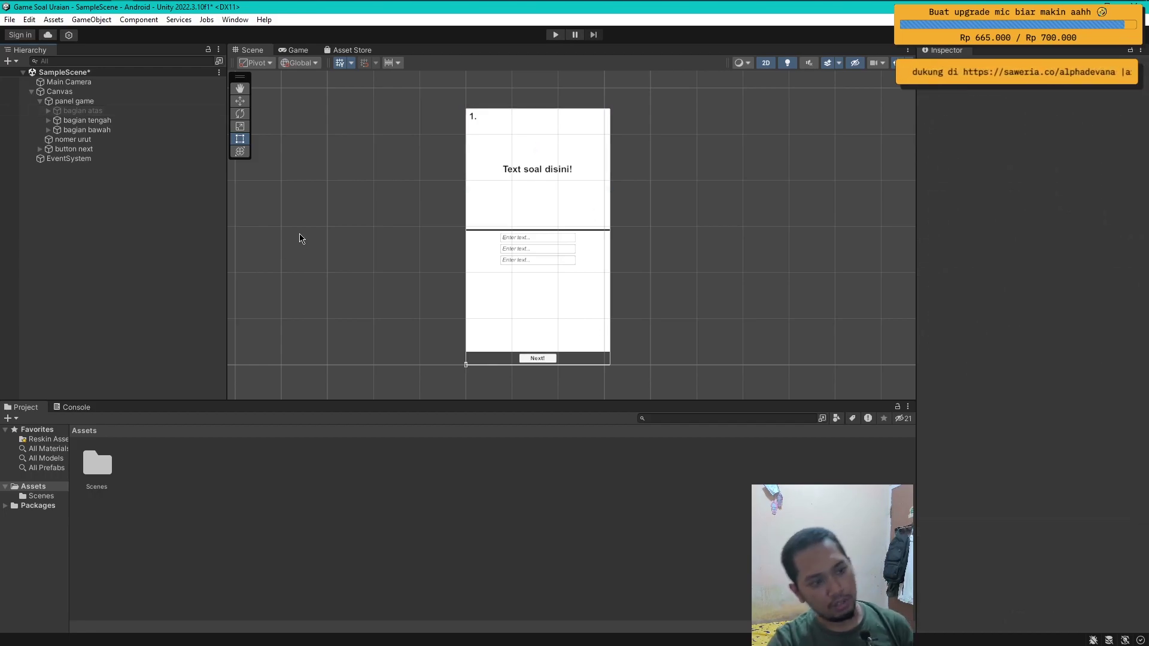